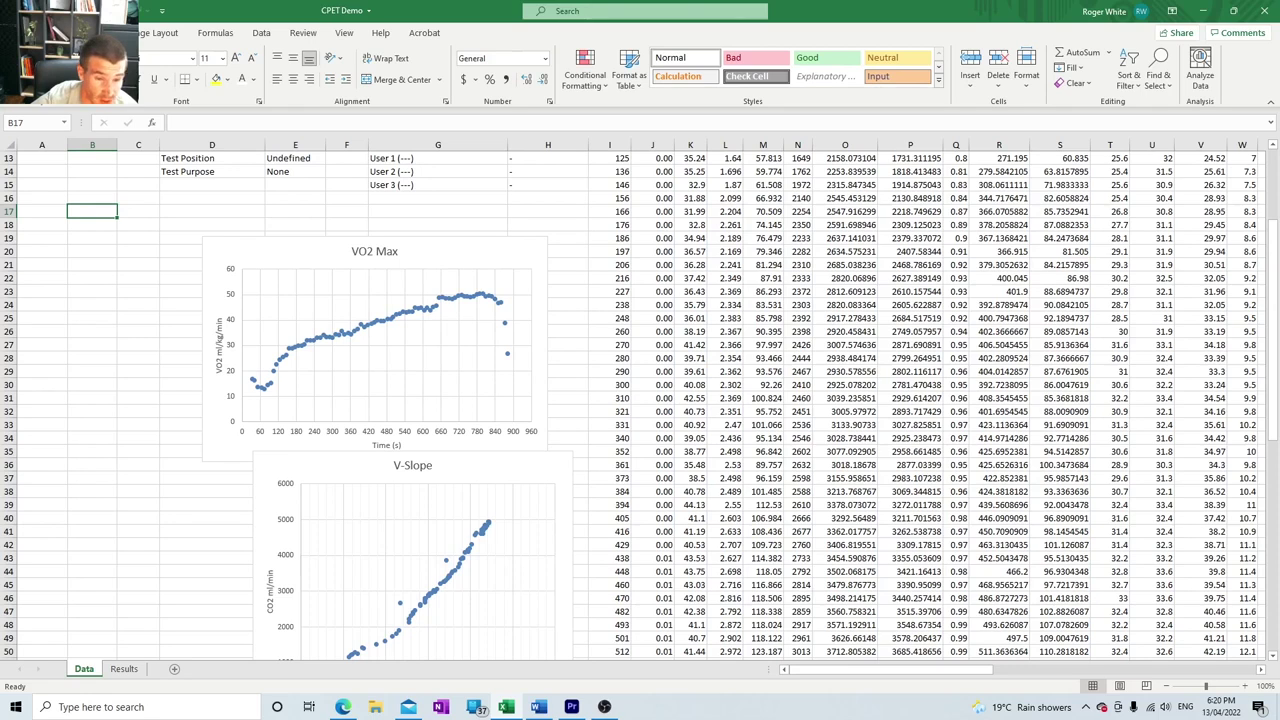
Step: Review the Criterion 2 definition for VT1 and VT2 in the demo Word document and return to the CPET Demo workbook in Excel
{"action": "scroll", "coordinate": [540, 488], "scroll_direction": "down", "scroll_amount": 2}
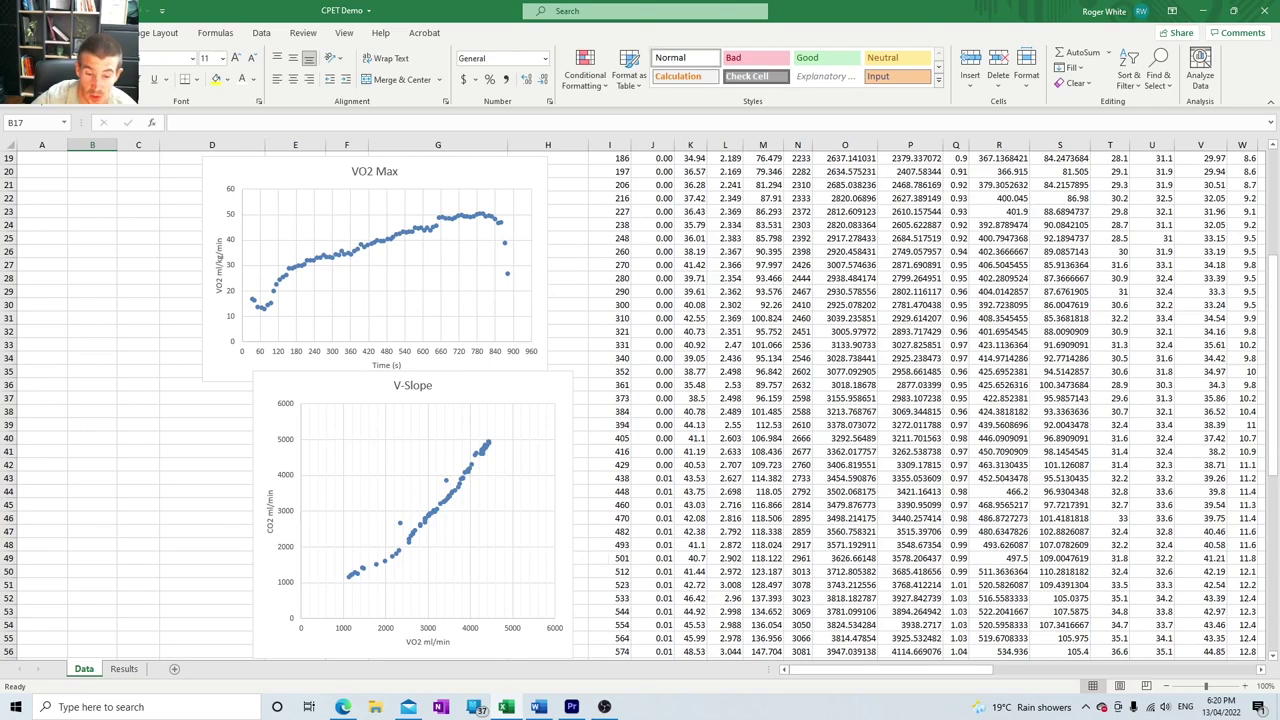
{"action": "mouse_move", "coordinate": [538, 706]}
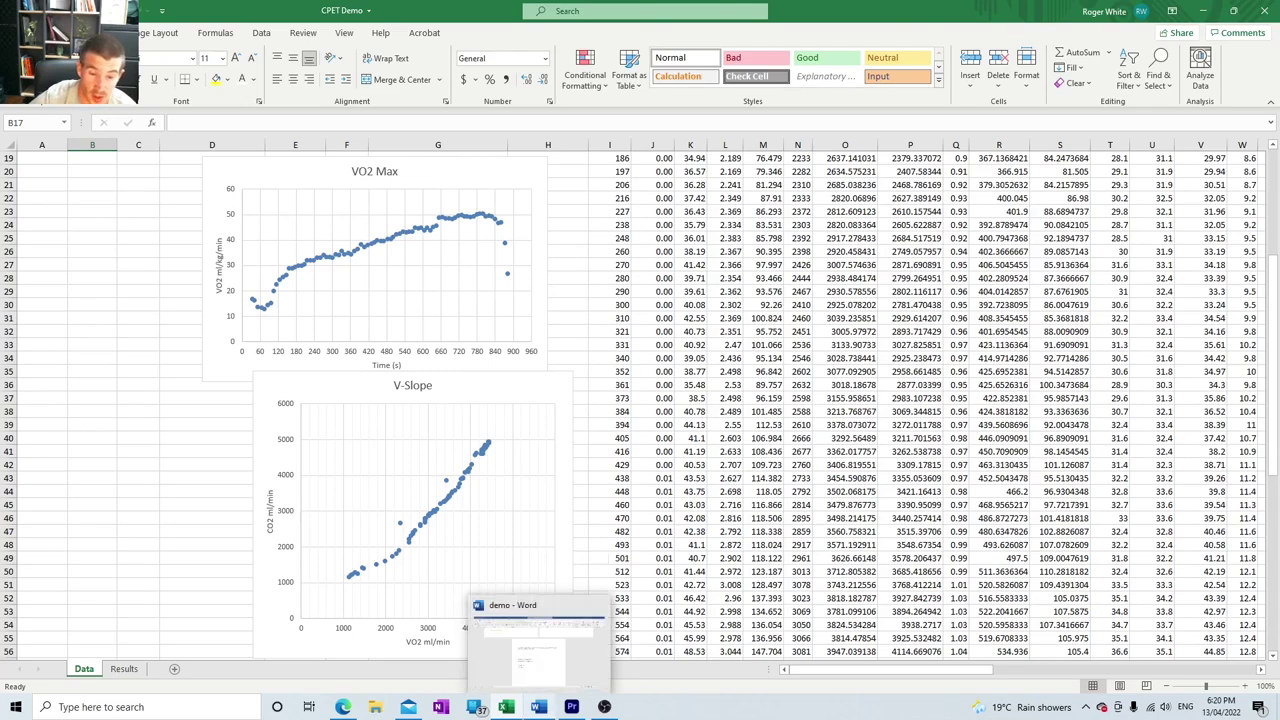
{"action": "left_click", "coordinate": [538, 640]}
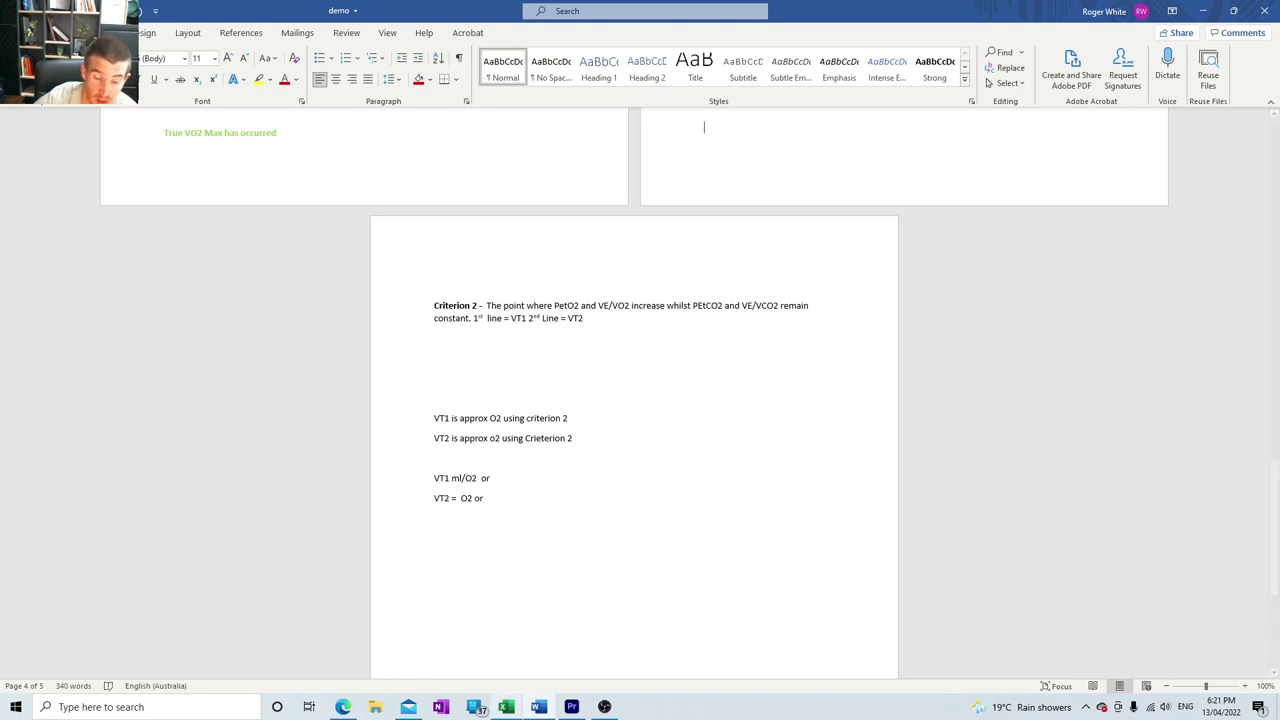
{"action": "mouse_move", "coordinate": [506, 707]}
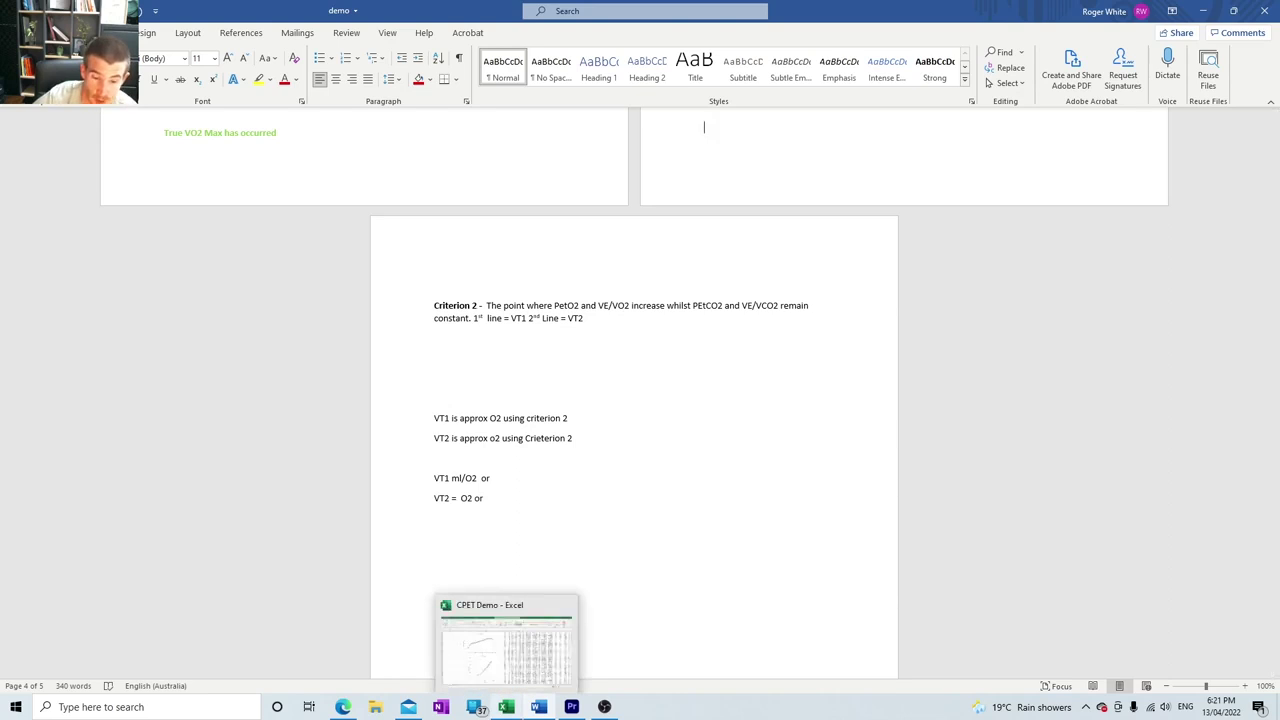
{"action": "left_click", "coordinate": [506, 707]}
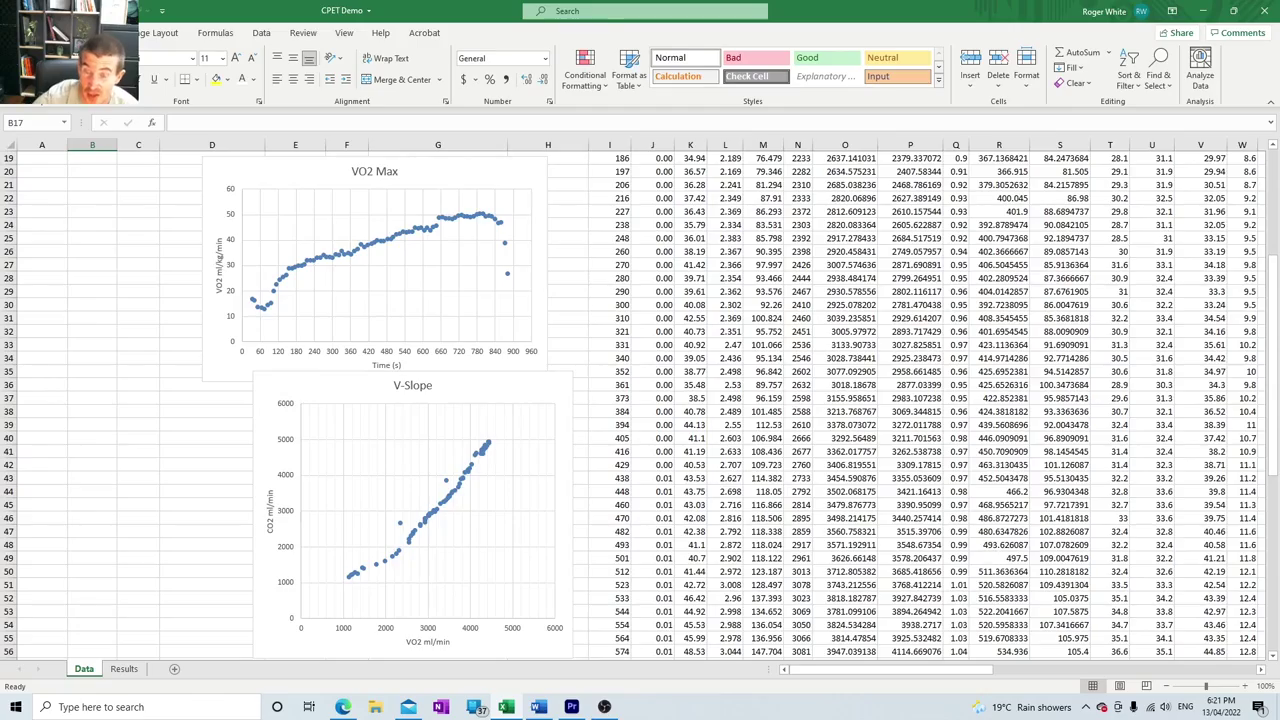
Step: Insert a markers-only scatter chart from the VO2 mL/min, PetO2 and PetCO2 columns (O, AH, AI) and move it slightly lower on the Data sheet
{"action": "scroll", "coordinate": [640, 405], "scroll_direction": "up", "scroll_amount": 6}
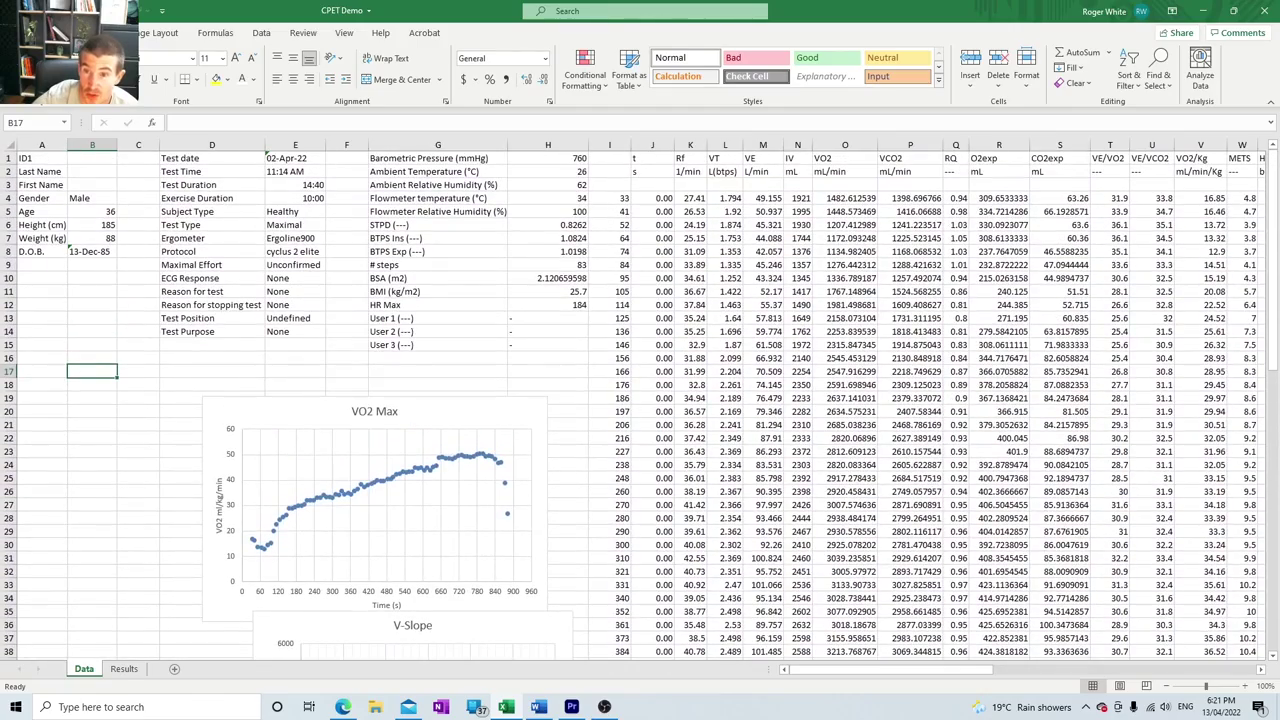
{"action": "left_click", "coordinate": [845, 145]}
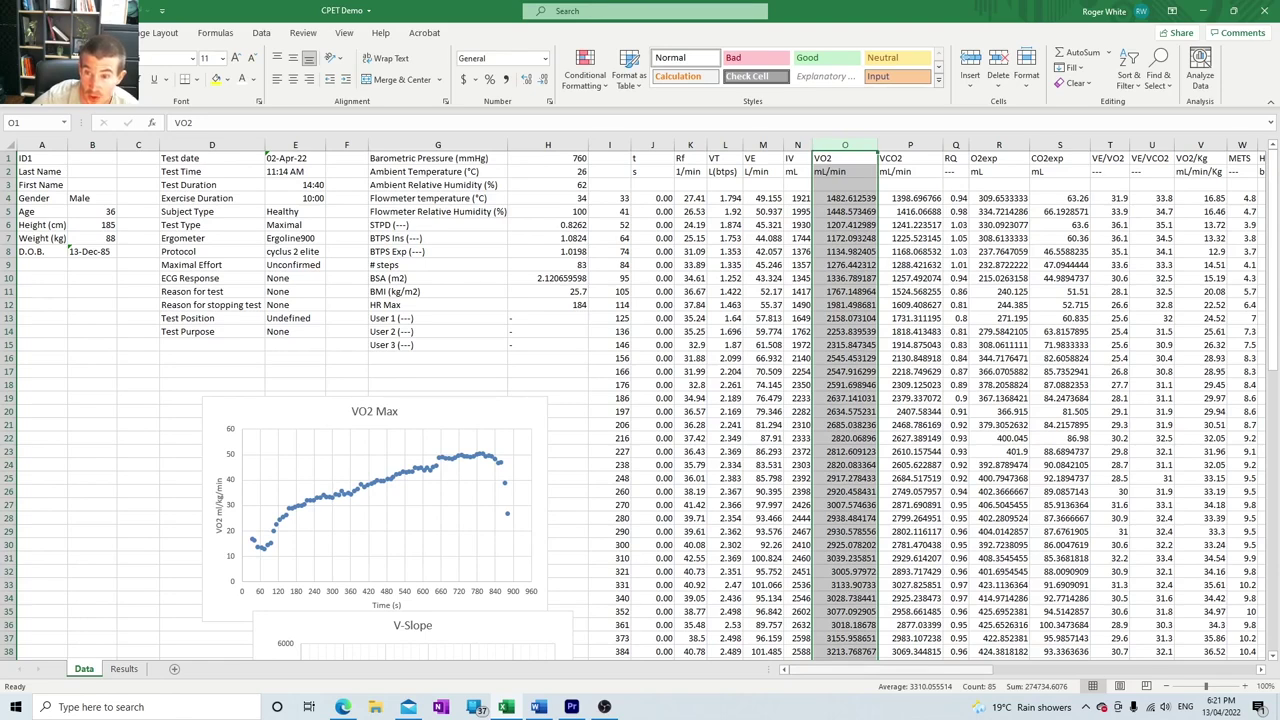
{"action": "left_click_drag", "start_coordinate": [800, 669], "coordinate": [855, 669]}
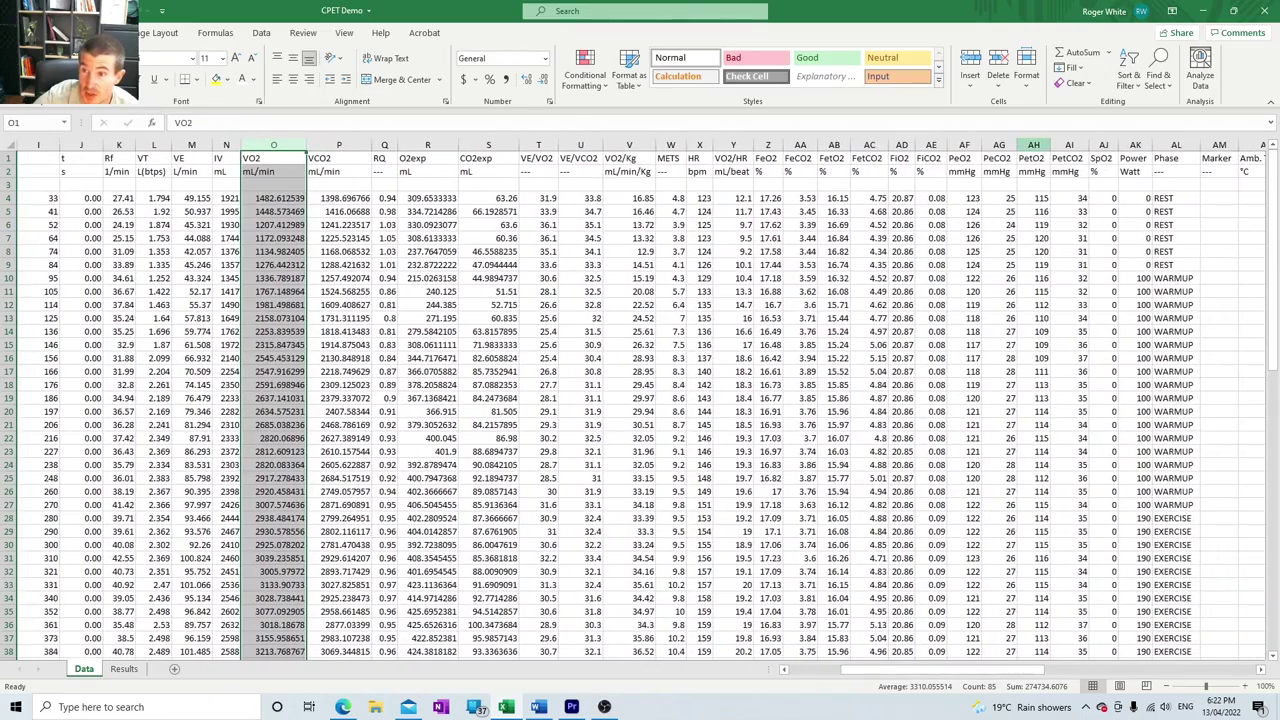
{"action": "left_click", "coordinate": [1033, 145]}
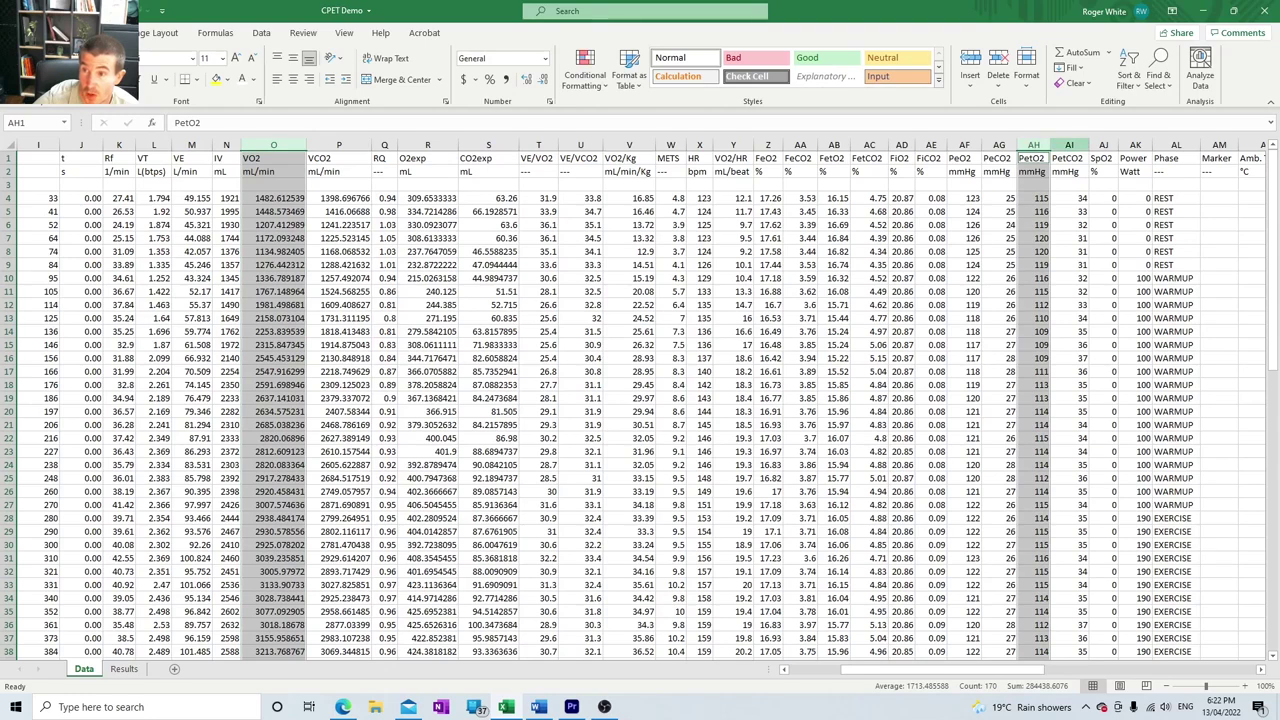
{"action": "left_click", "coordinate": [1069, 145], "text": "ctrl"}
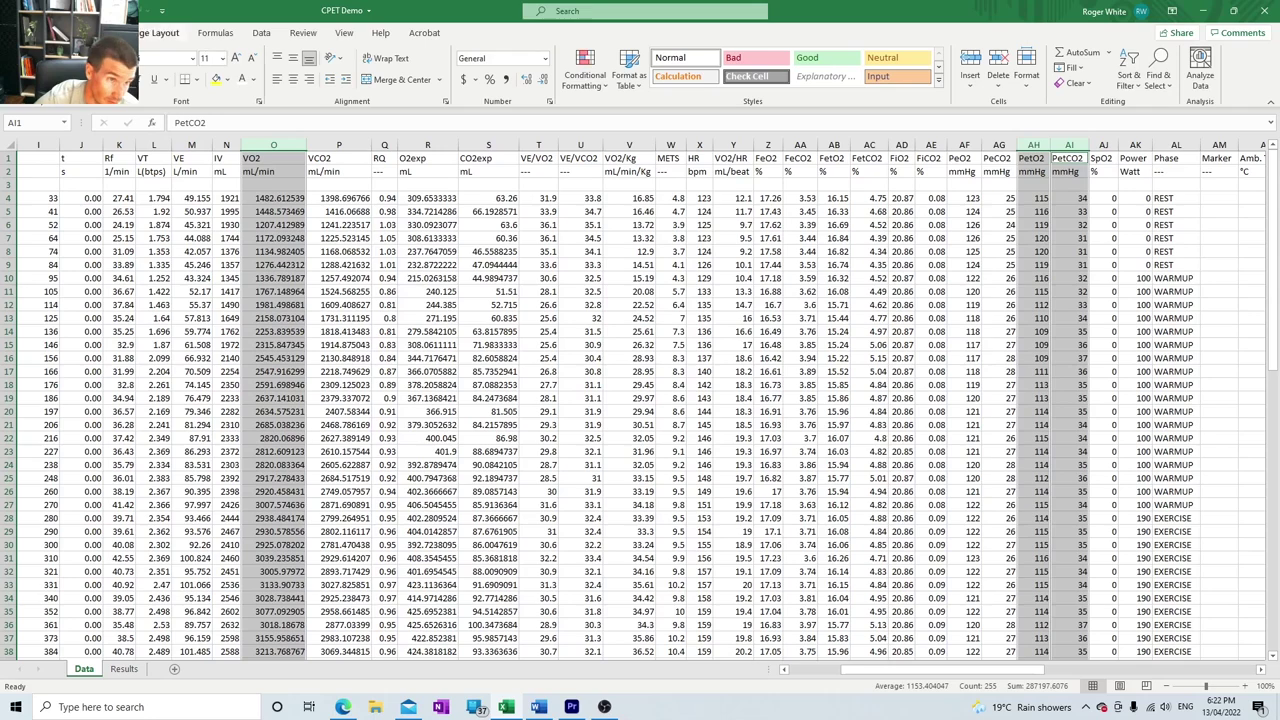
{"action": "left_click", "coordinate": [100, 33]}
{"action": "left_click", "coordinate": [618, 82]}
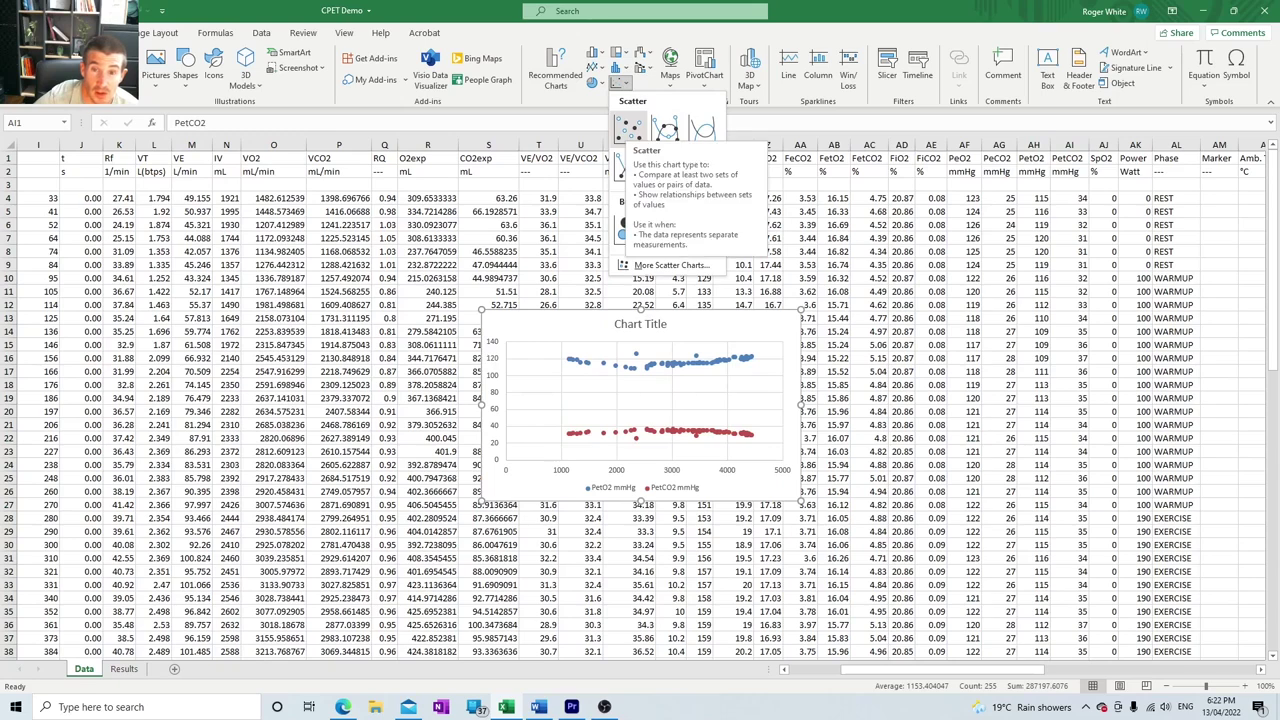
{"action": "left_click", "coordinate": [628, 128]}
{"action": "left_click_drag", "start_coordinate": [658, 337], "coordinate": [650, 425]}
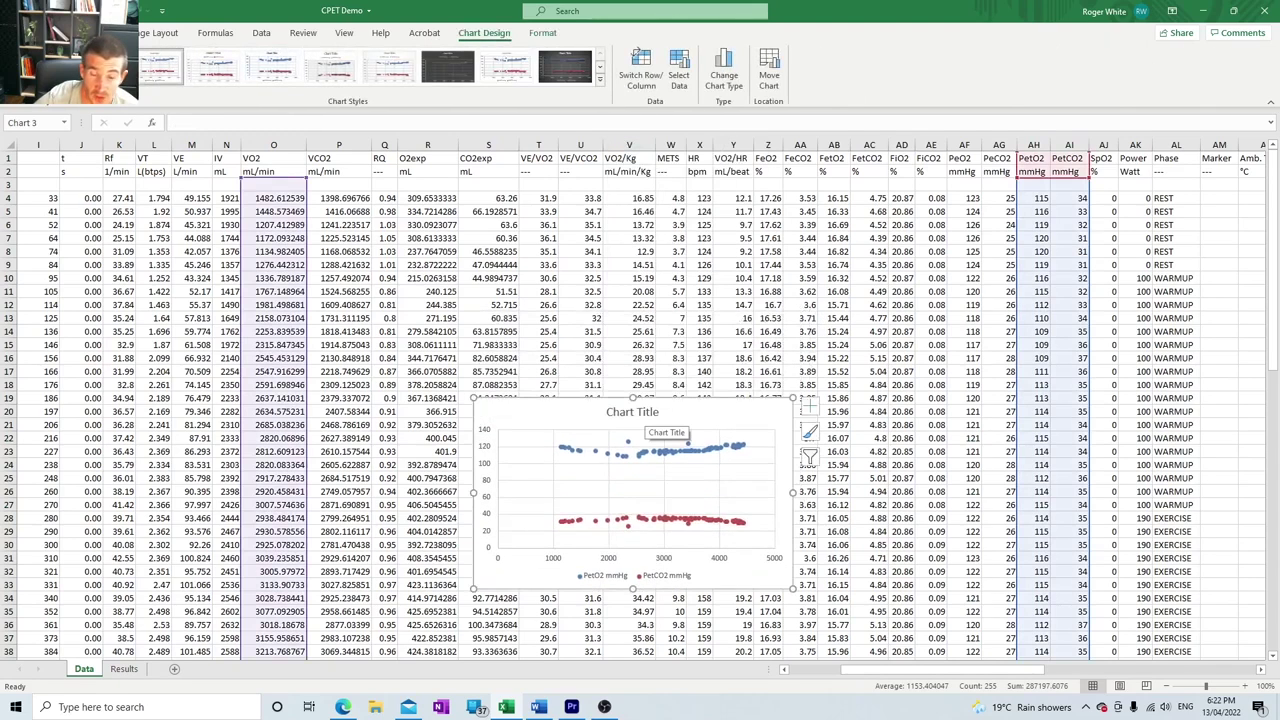
Step: Change the new scatter chart's title to "PETO2 vs PETCO2"
{"action": "double_click", "coordinate": [632, 411]}
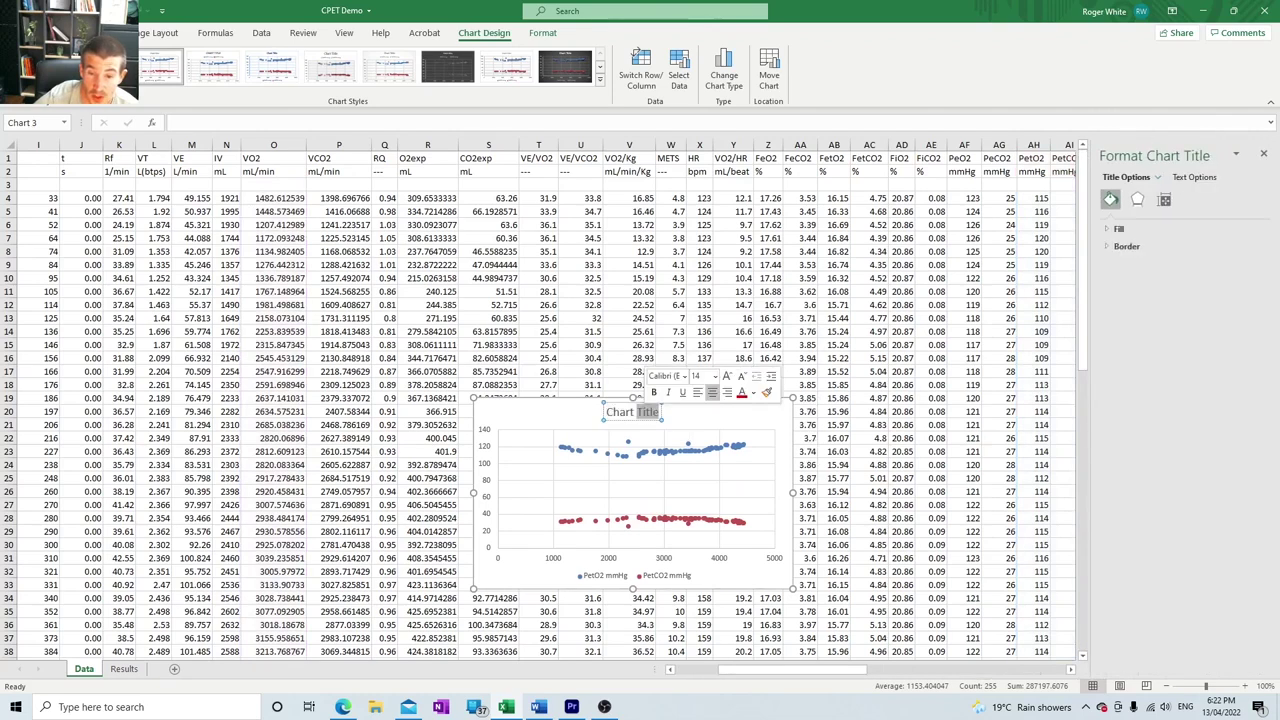
{"action": "type", "text": "P"}
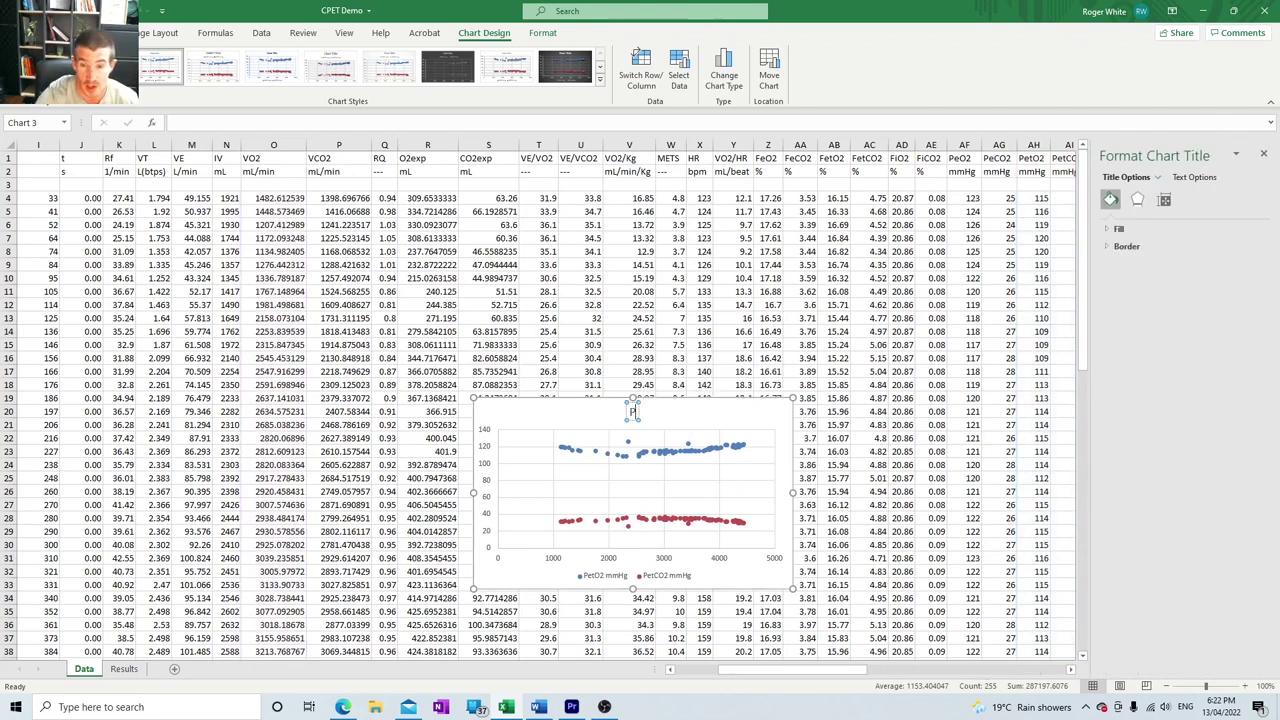
{"action": "type", "text": "ETO2 v"}
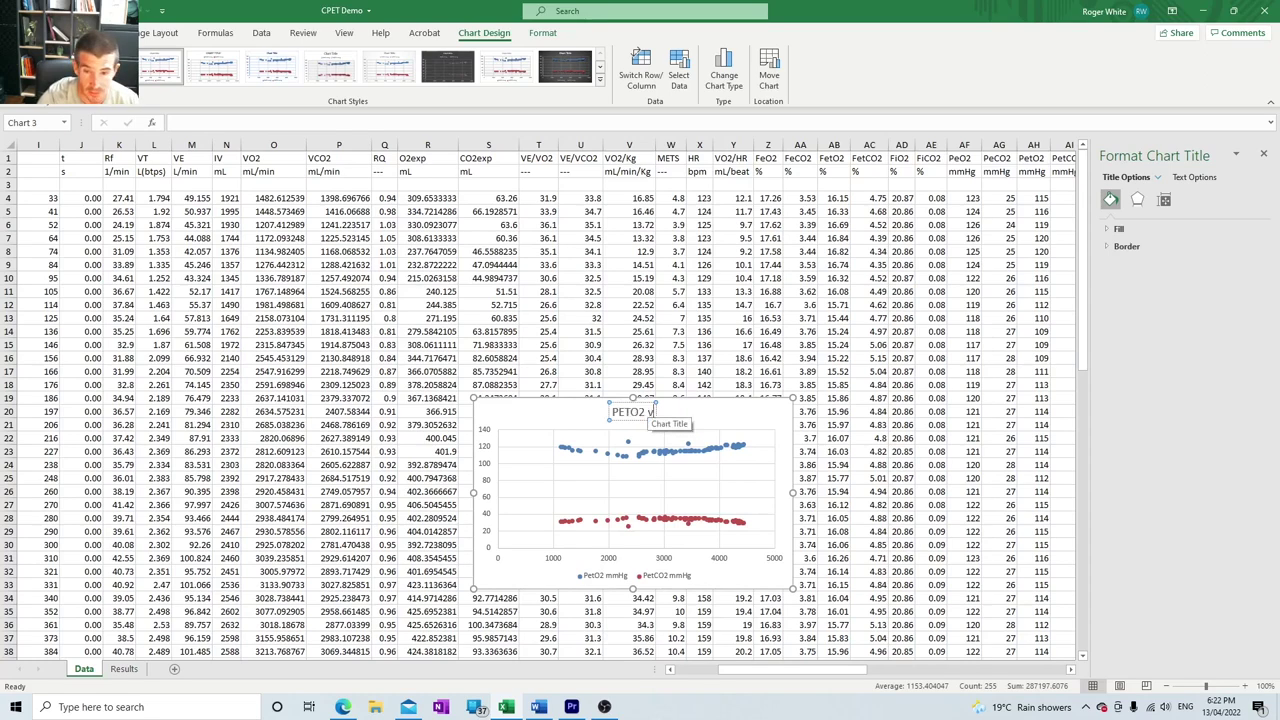
{"action": "type", "text": "s P"}
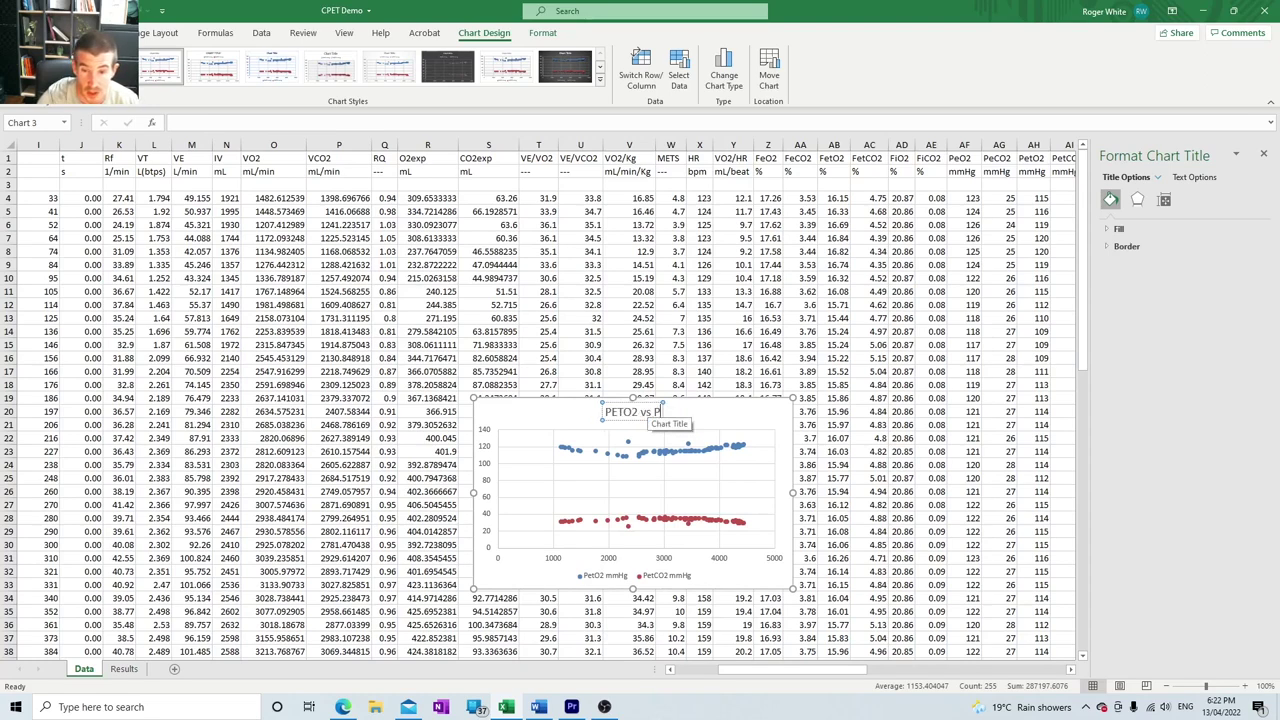
{"action": "type", "text": "ETCO2"}
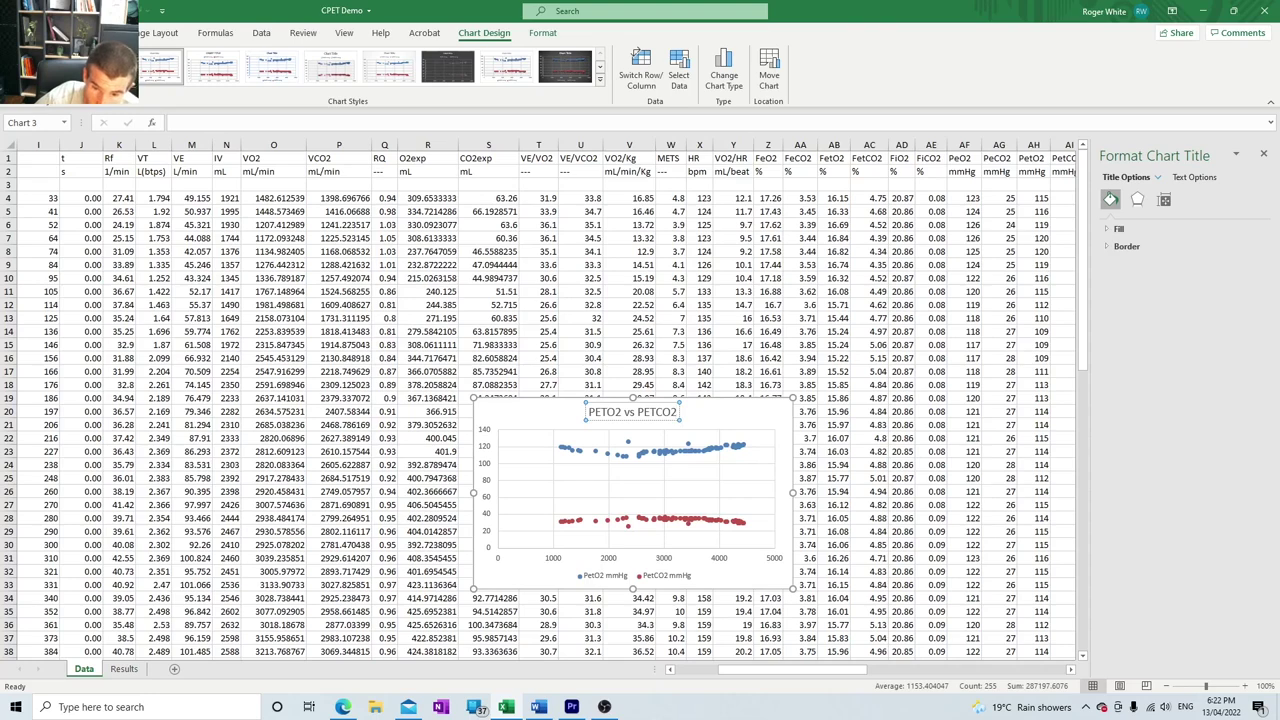
Step: Plot the PetCO2 mmHg series on the secondary axis of the PETO2 vs PETCO2 chart
{"action": "left_click", "coordinate": [664, 519]}
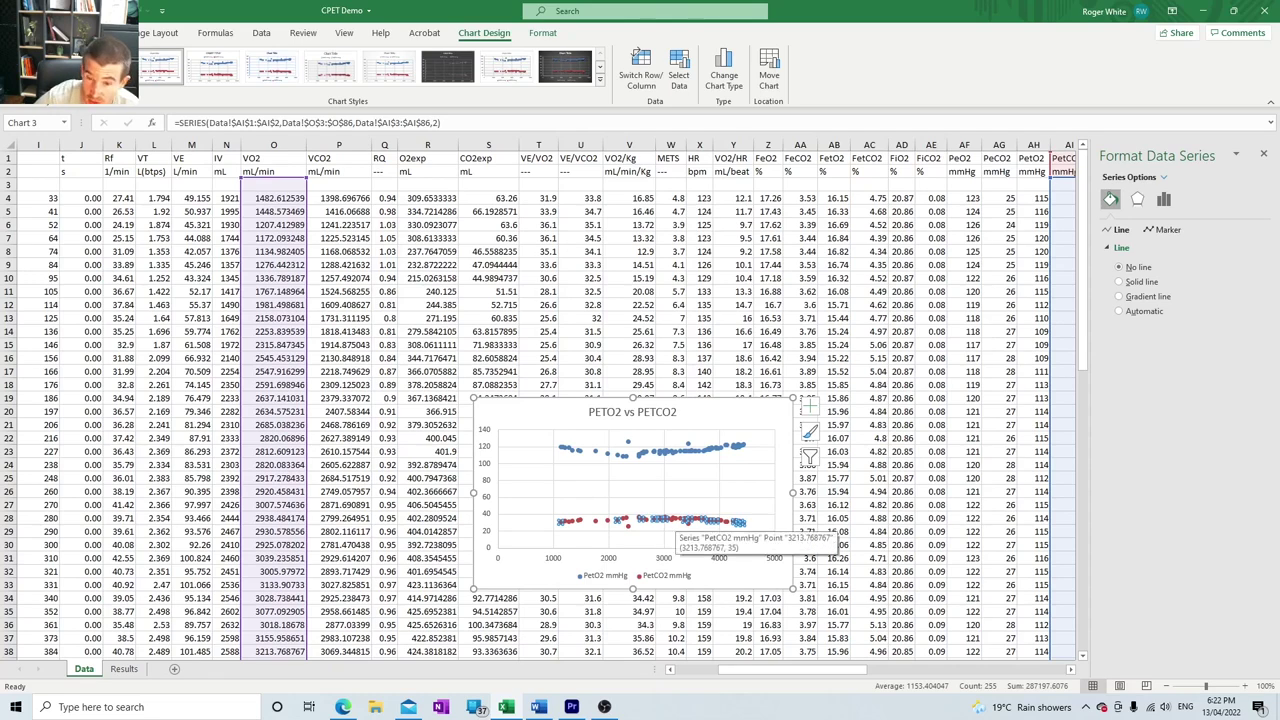
{"action": "right_click", "coordinate": [676, 519]}
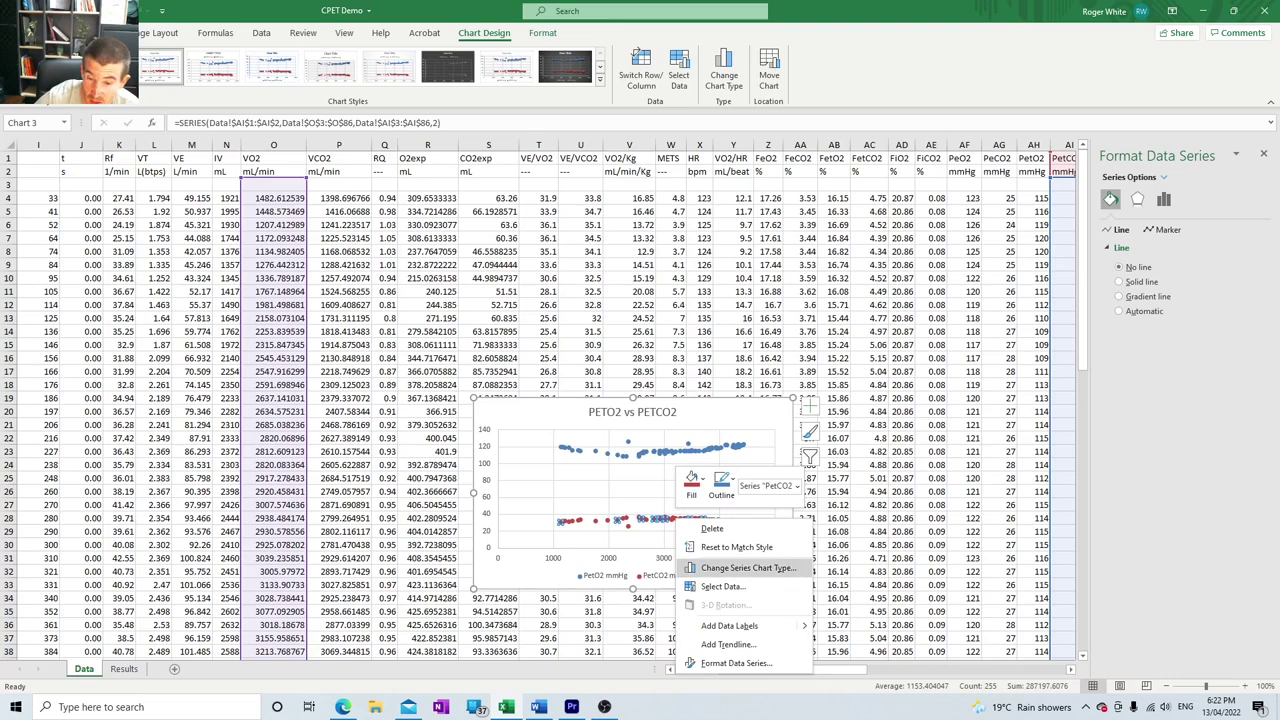
{"action": "left_click", "coordinate": [705, 663]}
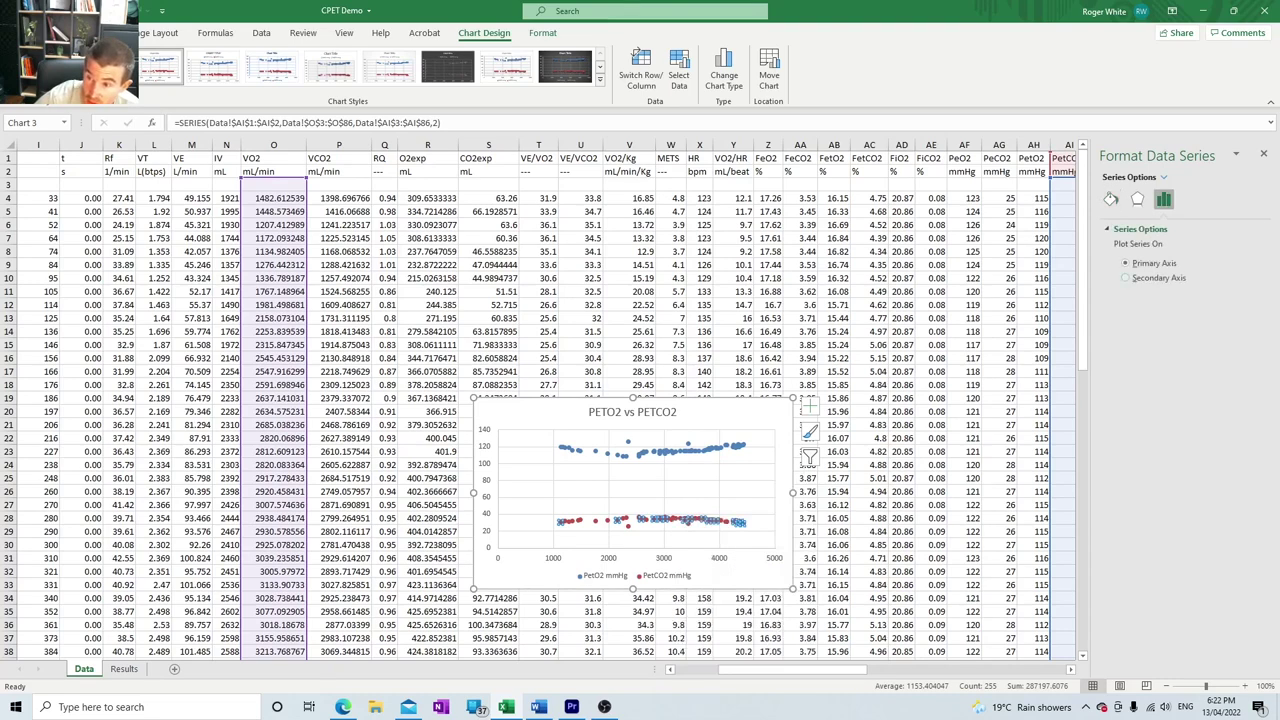
{"action": "left_click", "coordinate": [1125, 277]}
{"action": "key", "text": "Escape"}
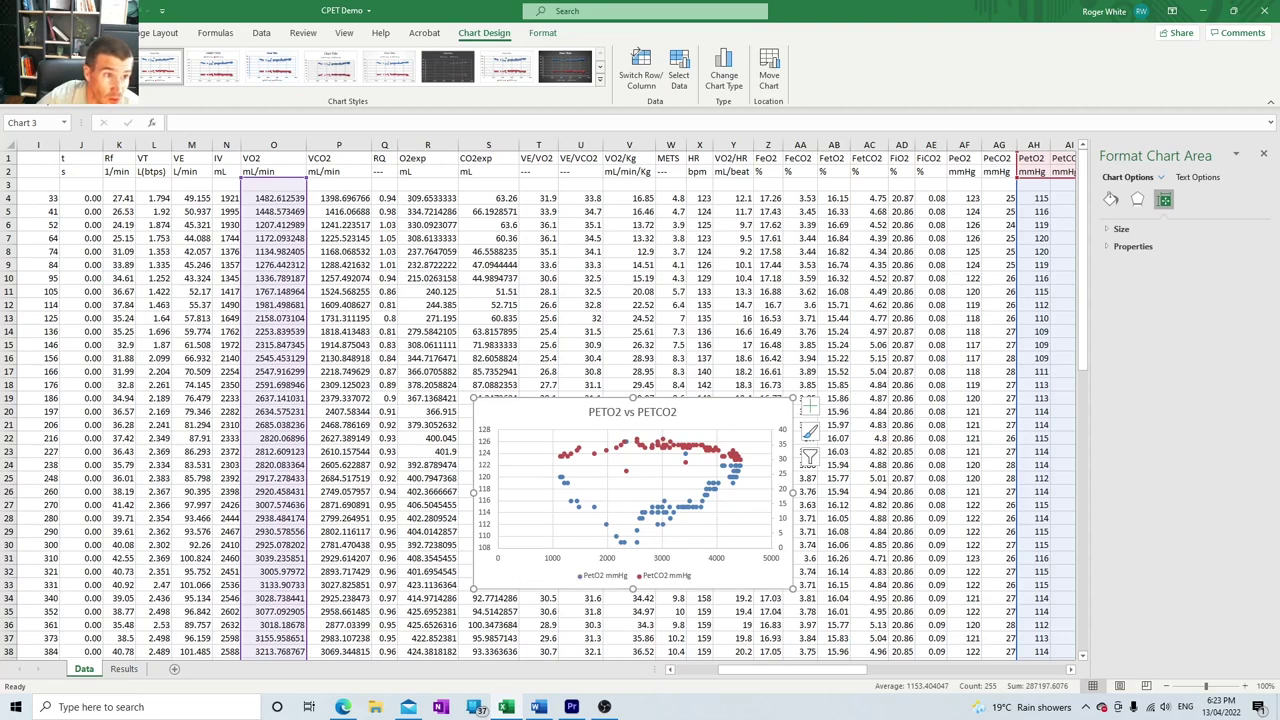
Step: Add a primary horizontal axis title reading "VO2 ml/min" to the PETO2 vs PETCO2 chart
{"action": "left_click", "coordinate": [30, 68]}
{"action": "mouse_move", "coordinate": [50, 122]}
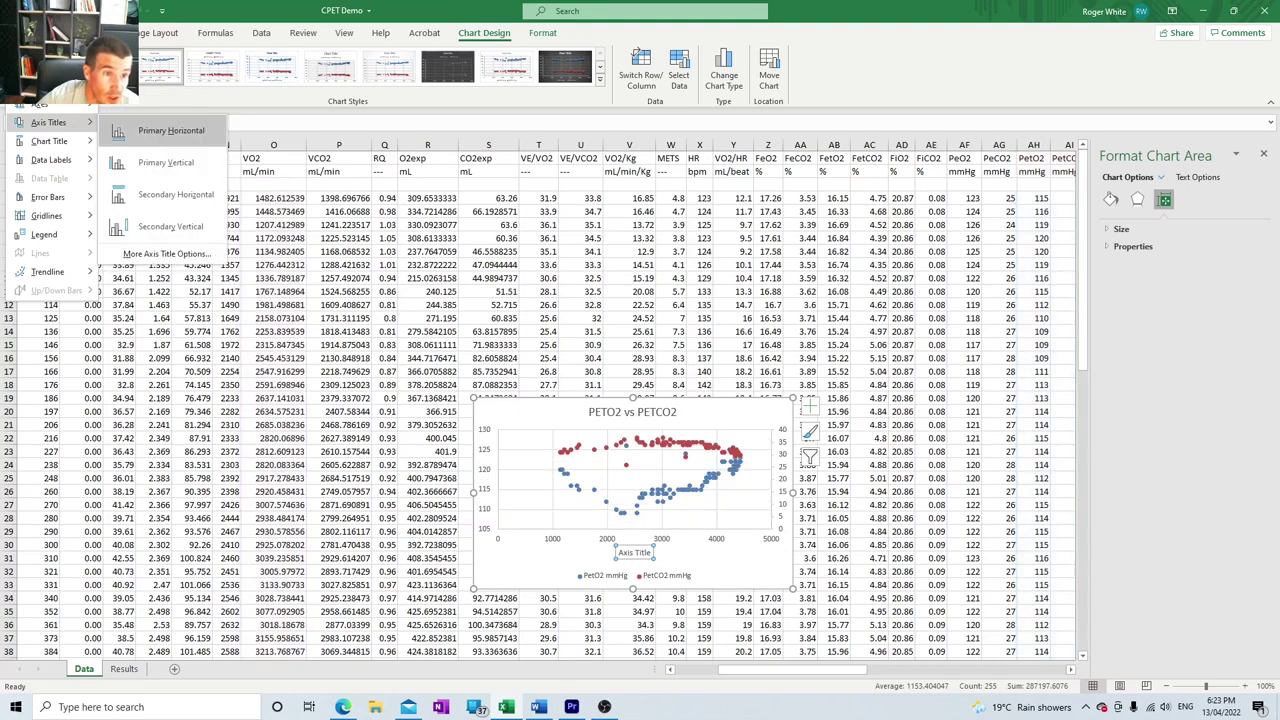
{"action": "left_click", "coordinate": [160, 131]}
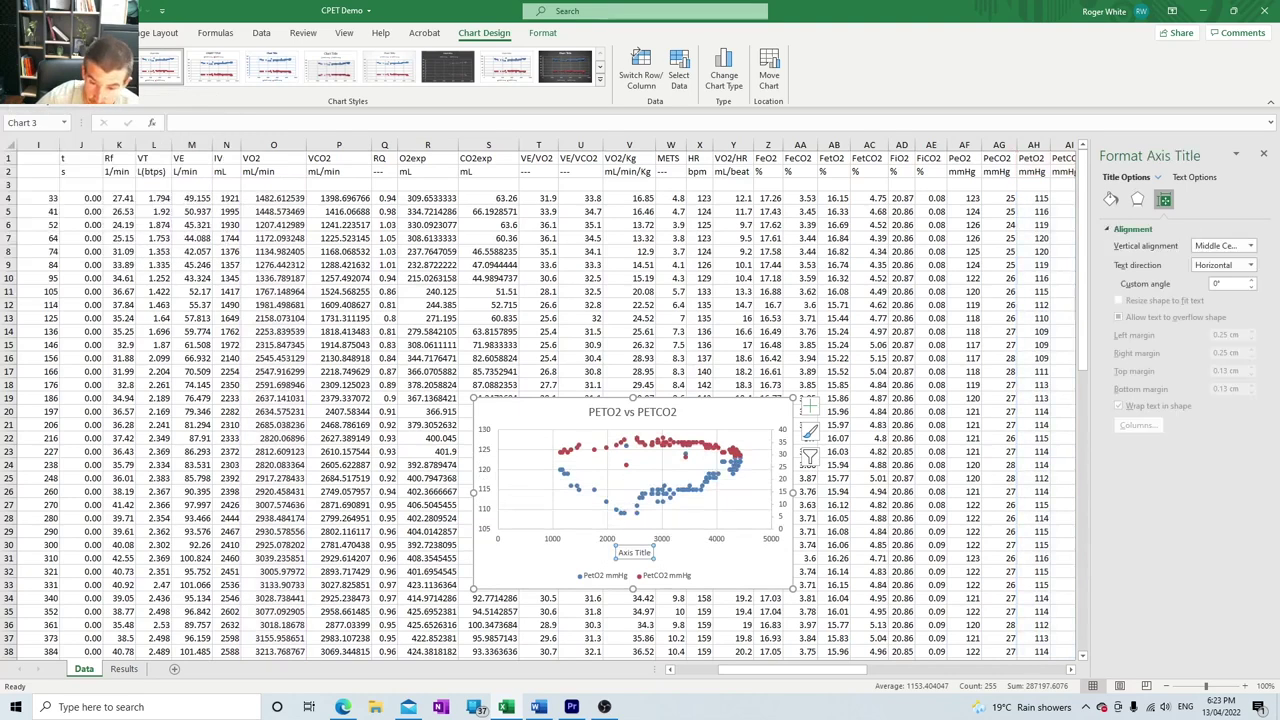
{"action": "triple_click", "coordinate": [634, 553]}
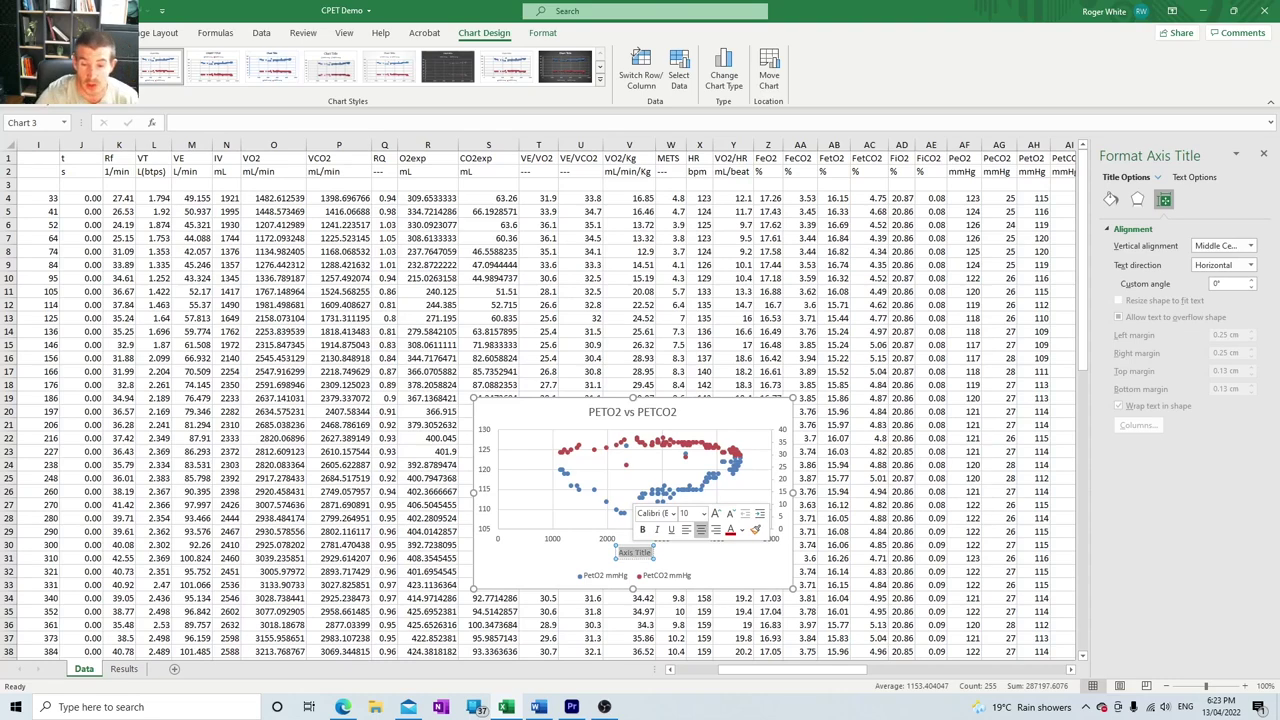
{"action": "type", "text": "V"}
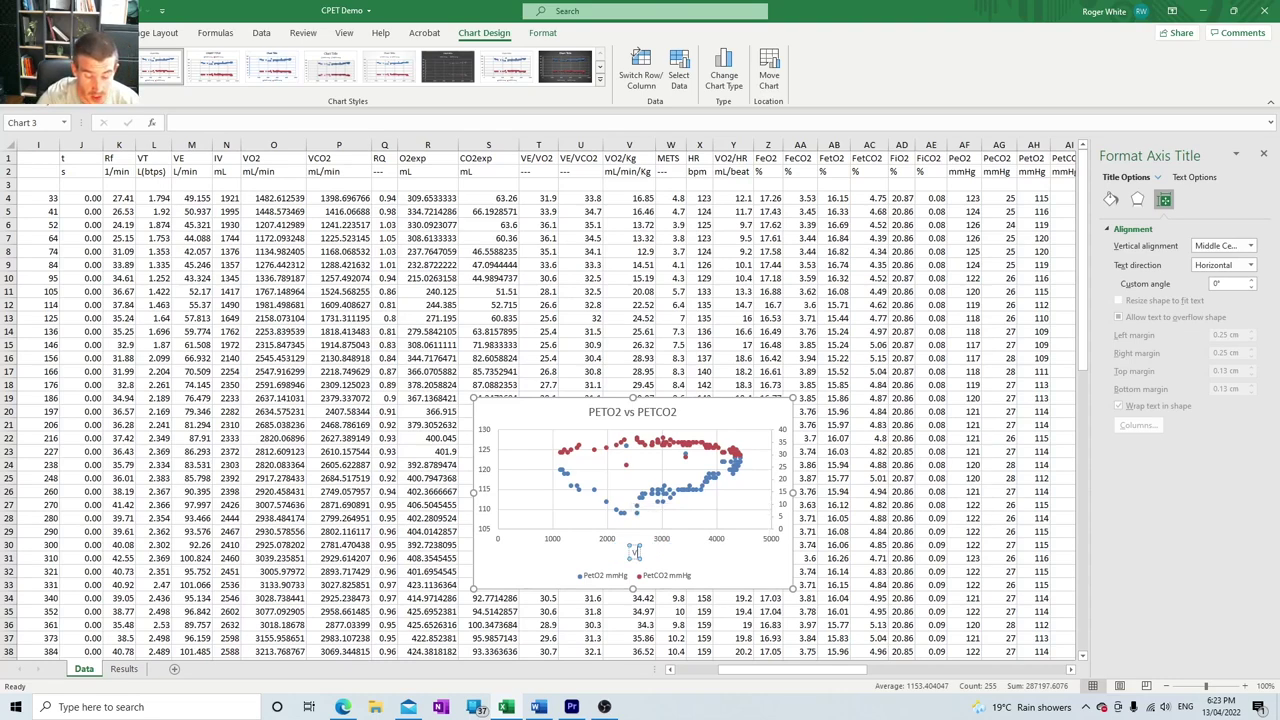
{"action": "type", "text": "O2"}
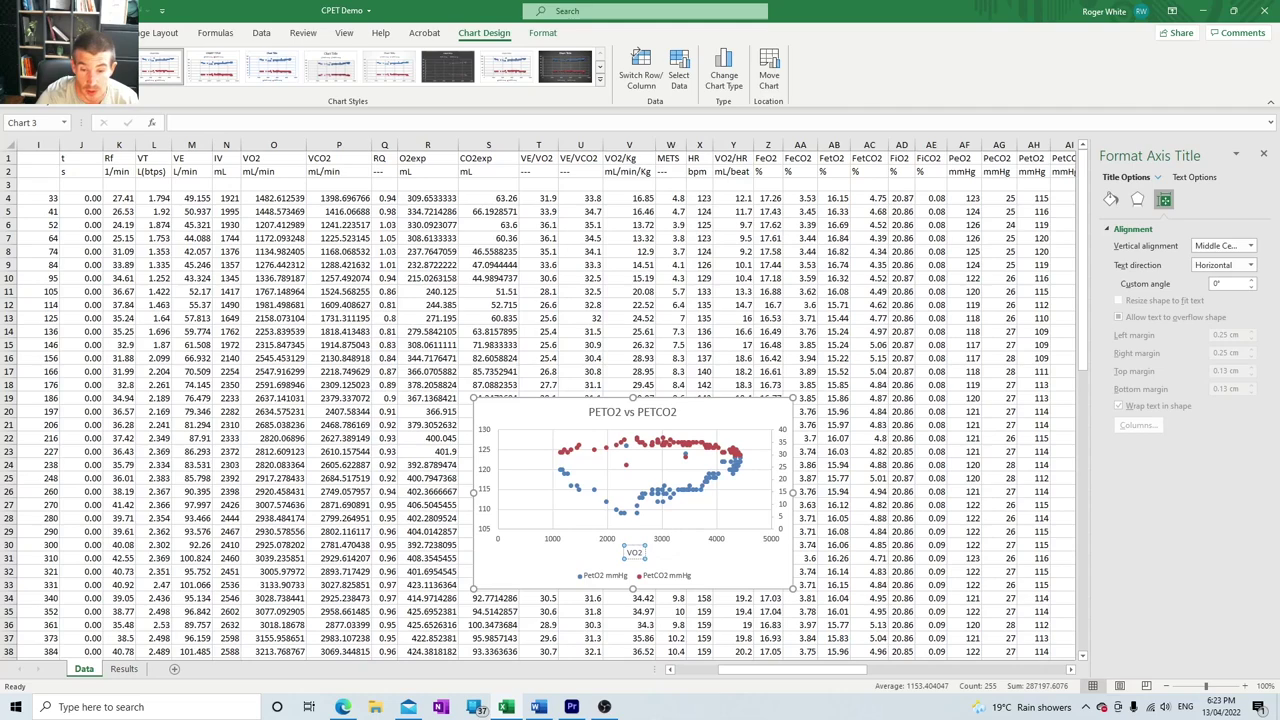
{"action": "type", "text": " ml/min"}
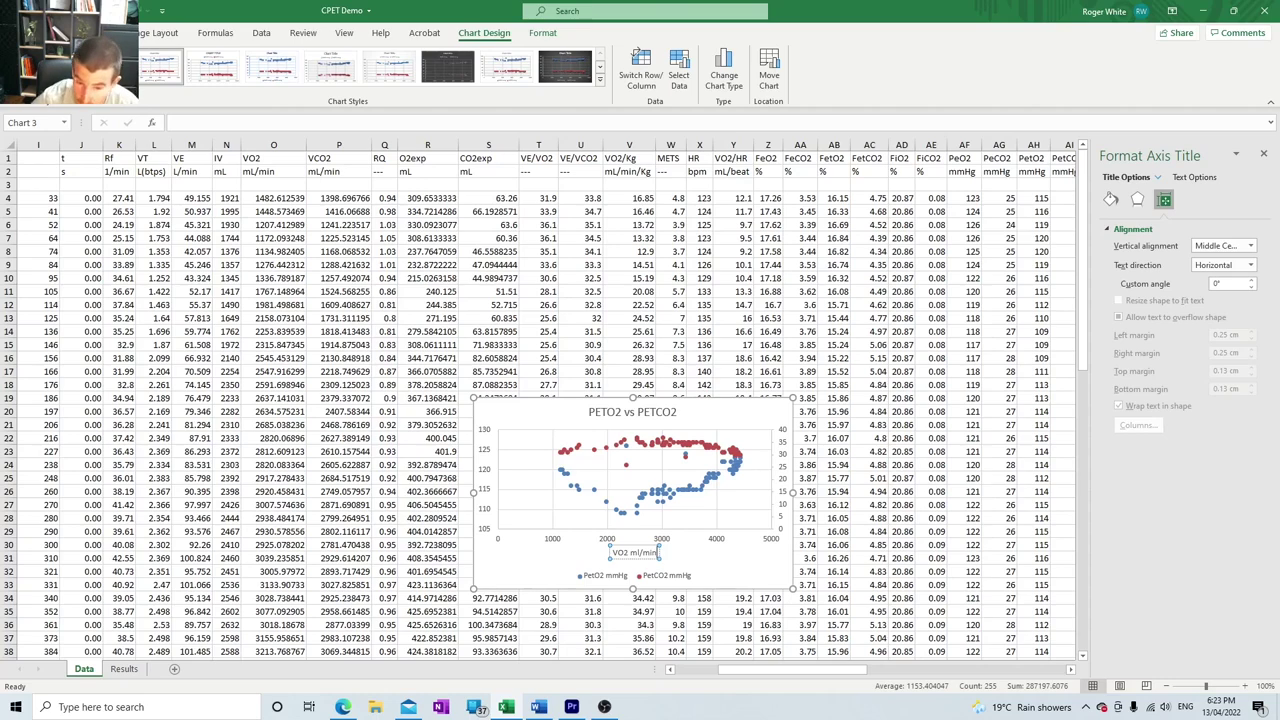
{"action": "key", "text": "Escape"}
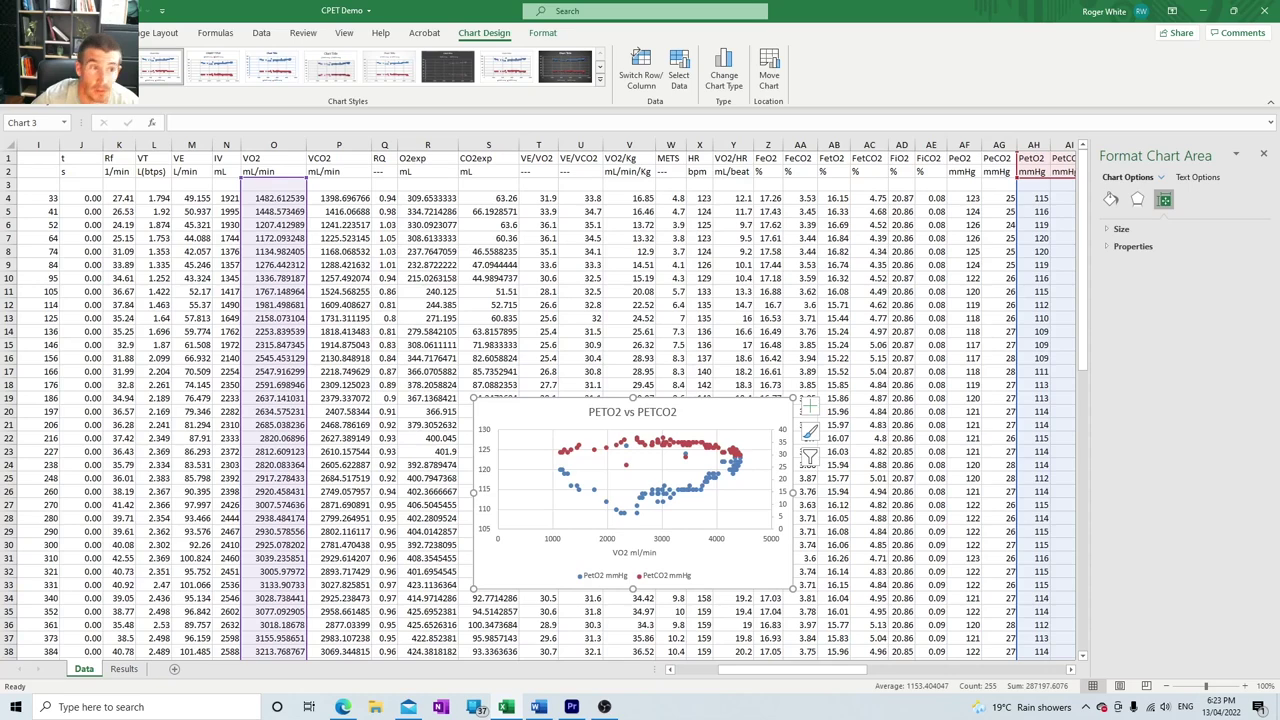
Step: Add a primary vertical axis title reading "PETO2 mmHg" to the PETO2 vs PETCO2 chart
{"action": "left_click", "coordinate": [30, 68]}
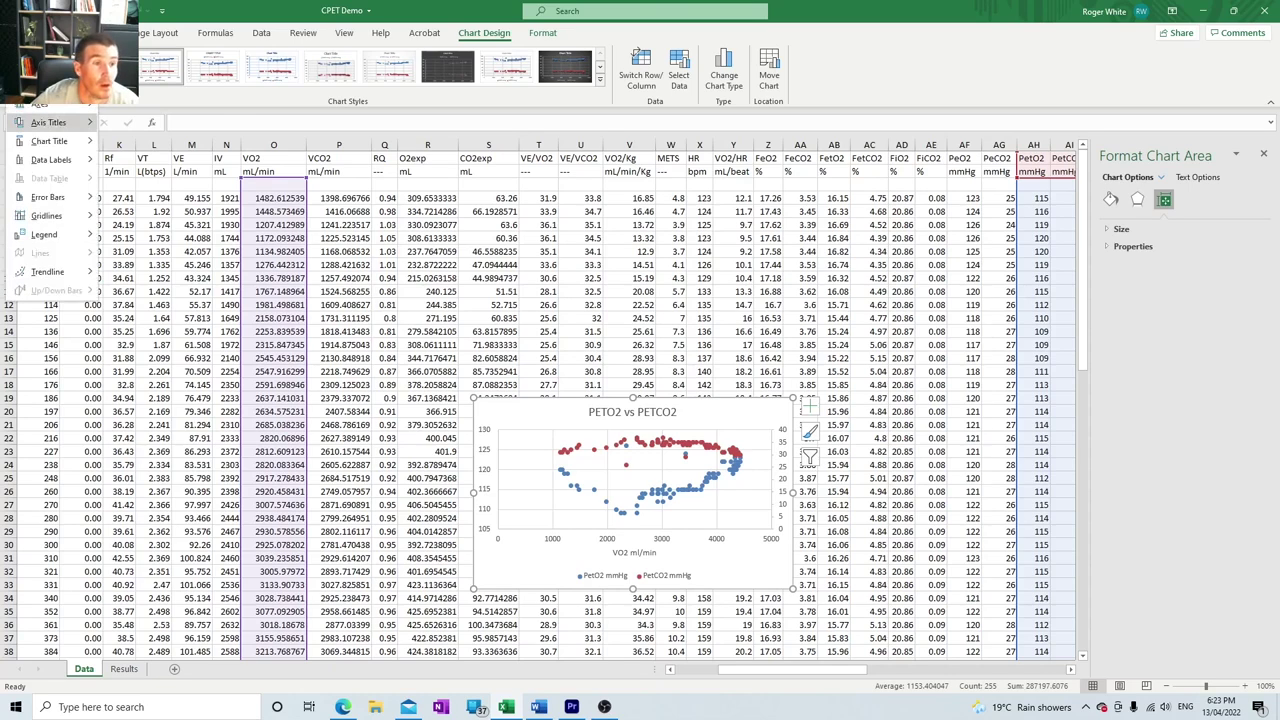
{"action": "mouse_move", "coordinate": [49, 122]}
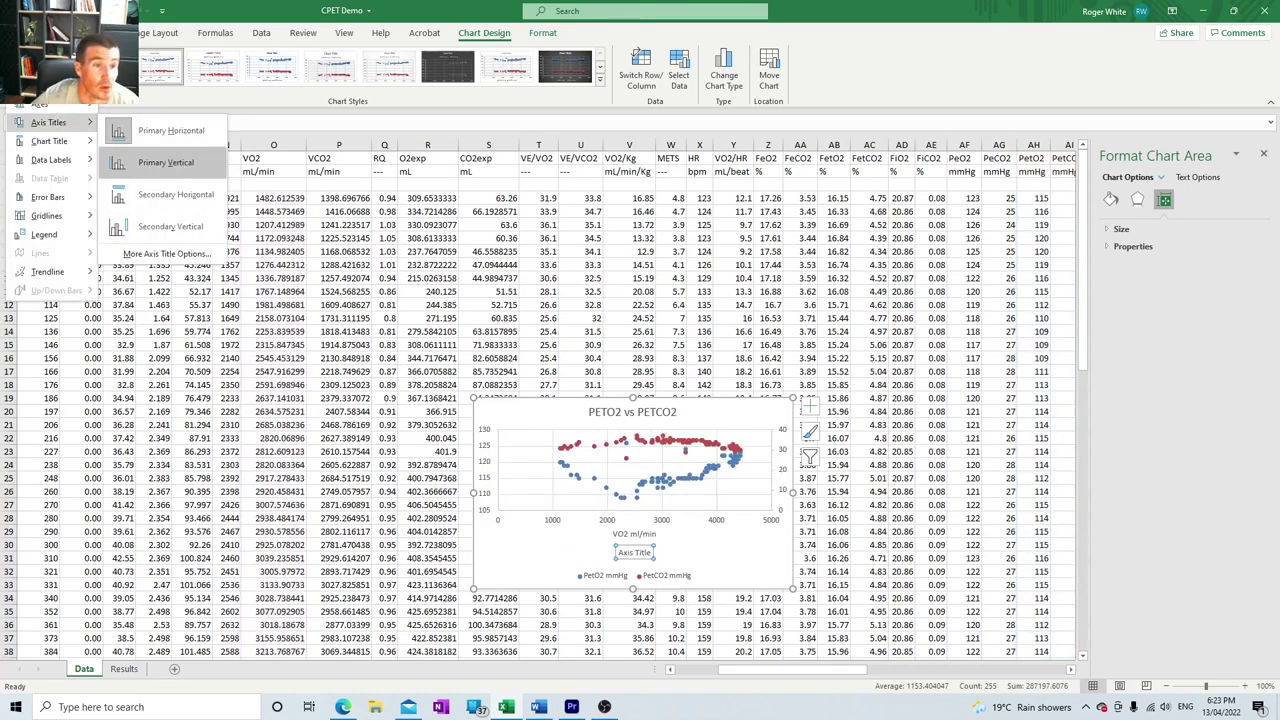
{"action": "left_click", "coordinate": [166, 162]}
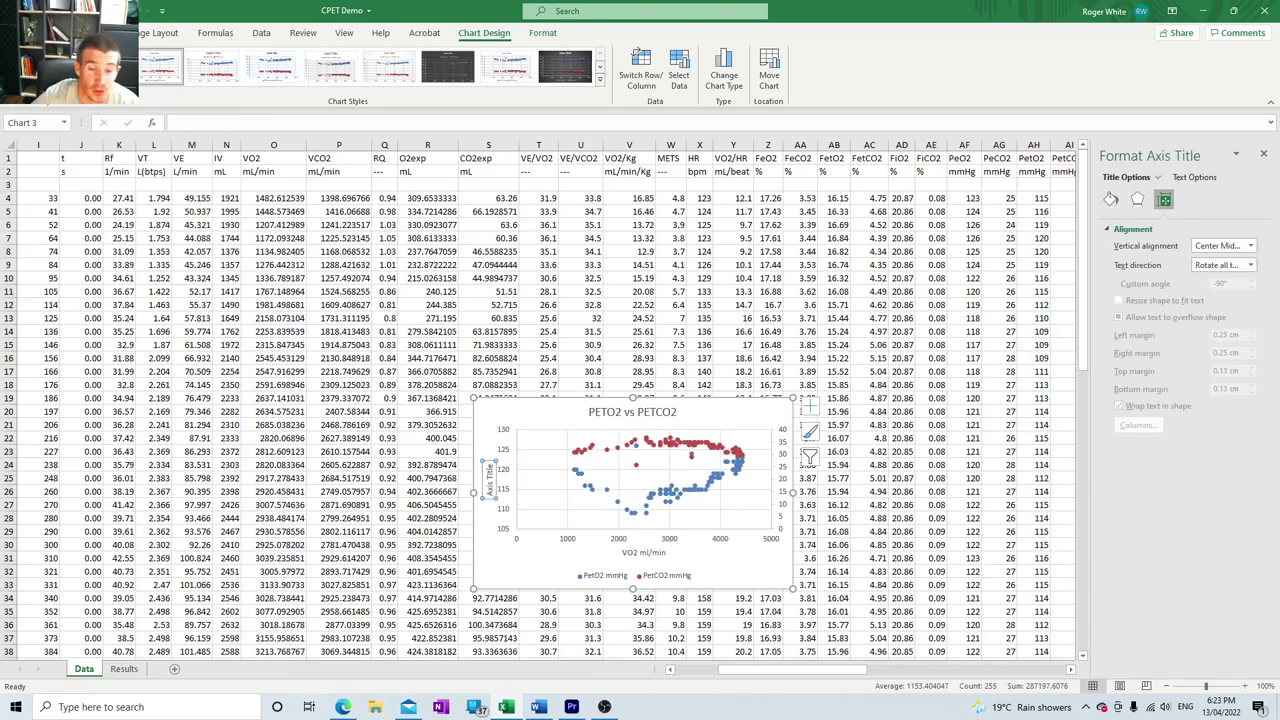
{"action": "triple_click", "coordinate": [489, 476]}
{"action": "type", "text": "PET"}
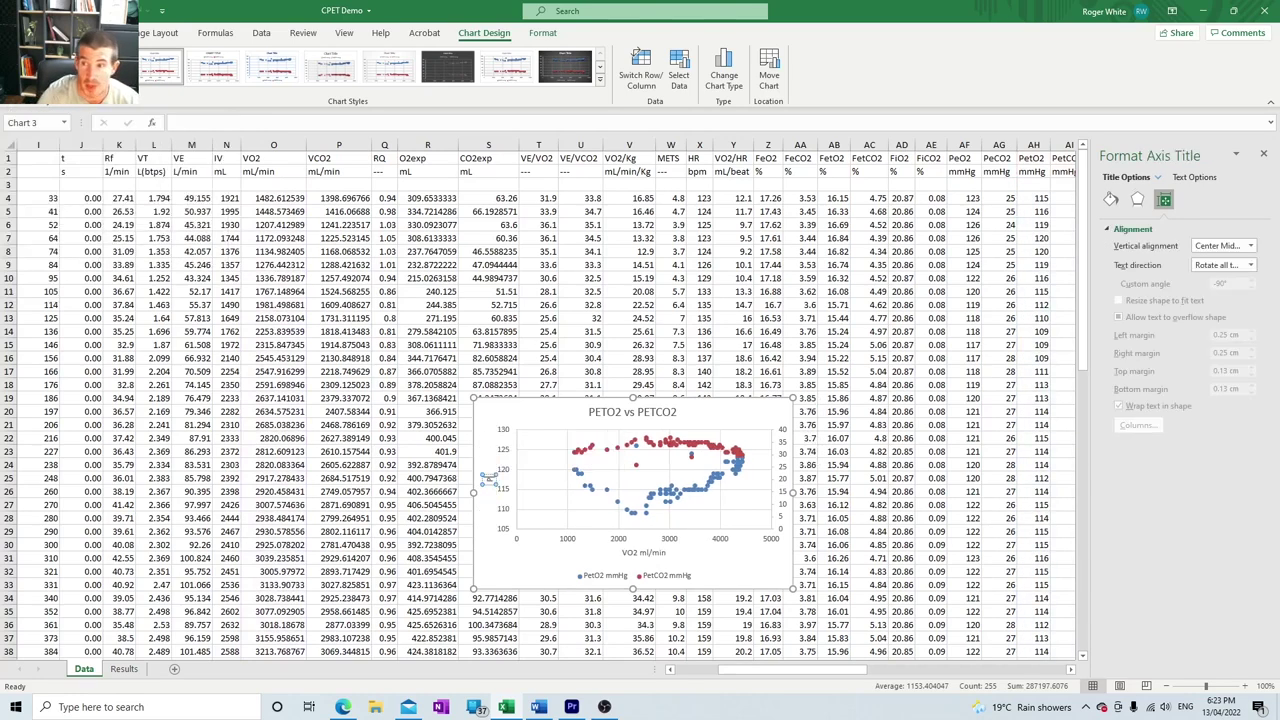
{"action": "type", "text": "O2"}
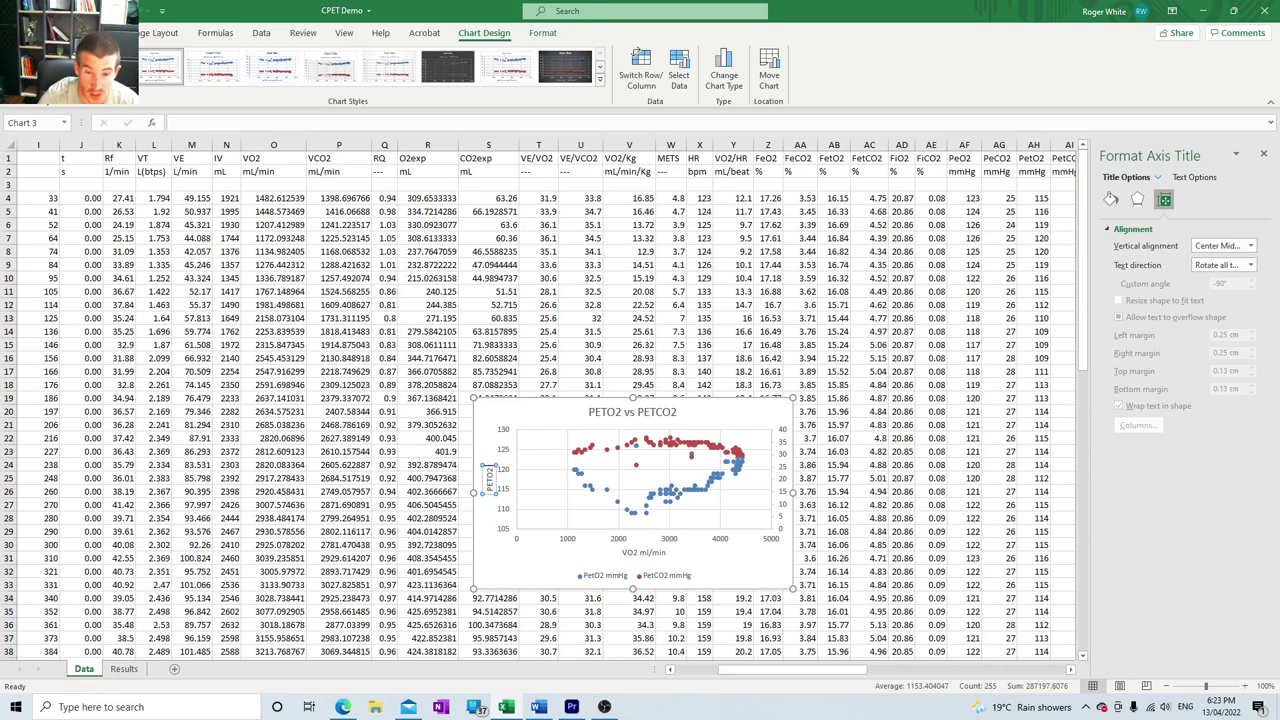
{"action": "type", "text": "mm"}
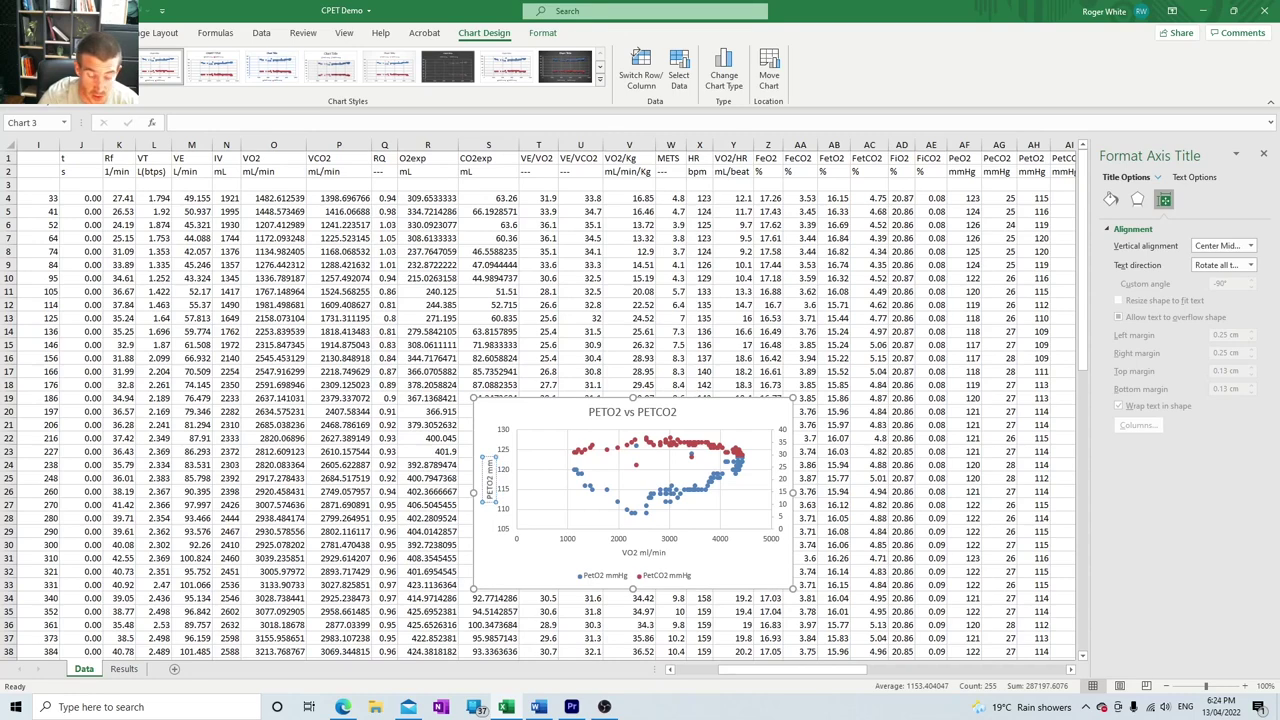
{"action": "type", "text": "Hg"}
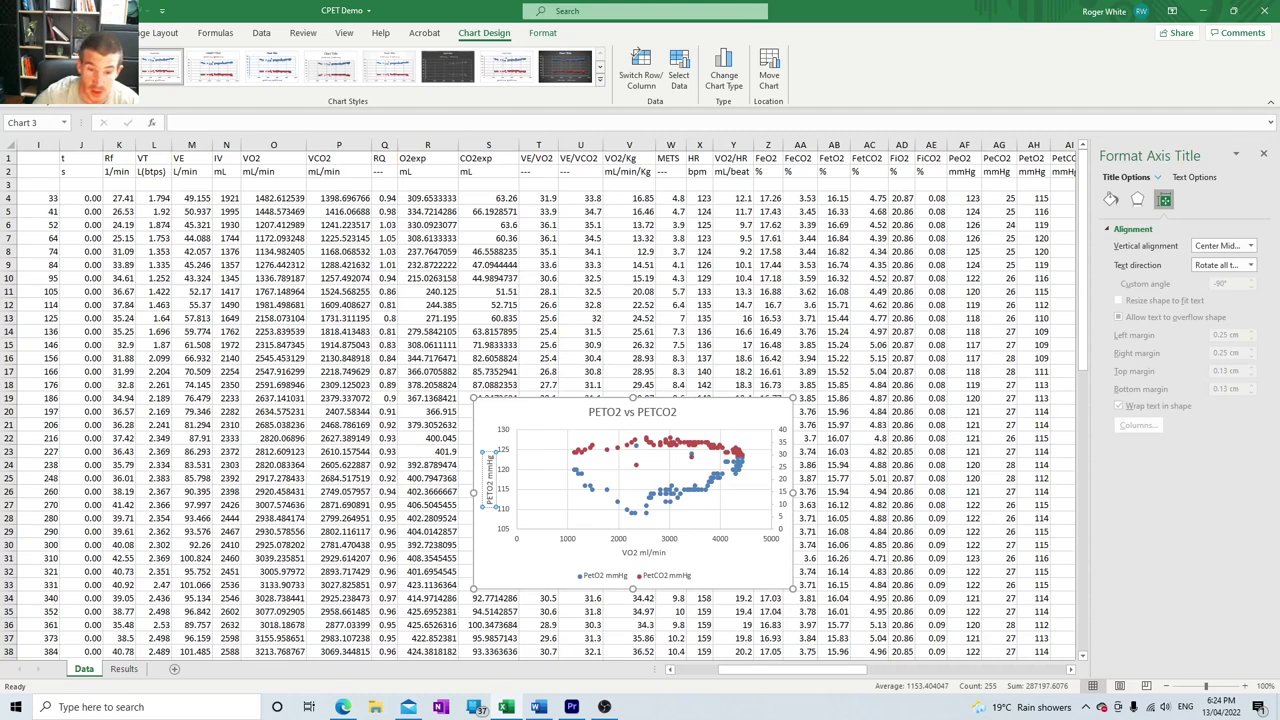
Step: Add a secondary vertical axis title reading "PETCO2 mmHg" to the PETO2 vs PETCO2 chart
{"action": "left_click", "coordinate": [536, 568]}
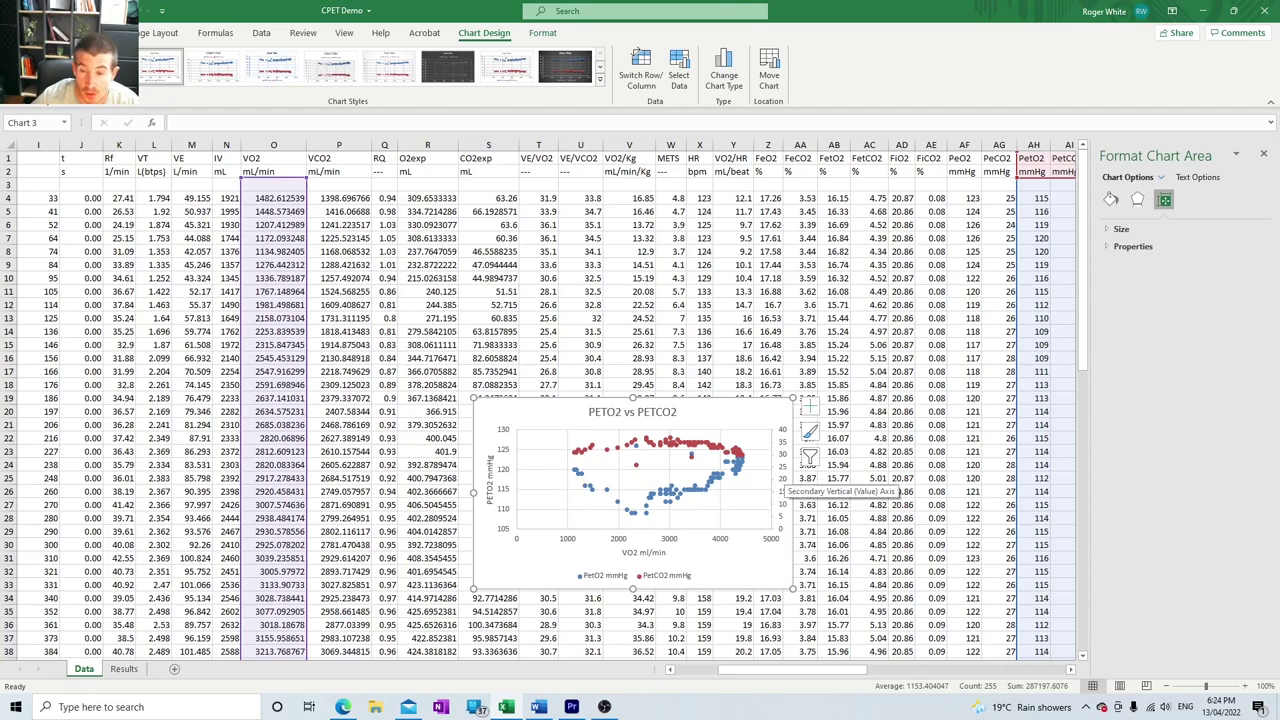
{"action": "left_click", "coordinate": [783, 476]}
{"action": "left_click", "coordinate": [30, 70]}
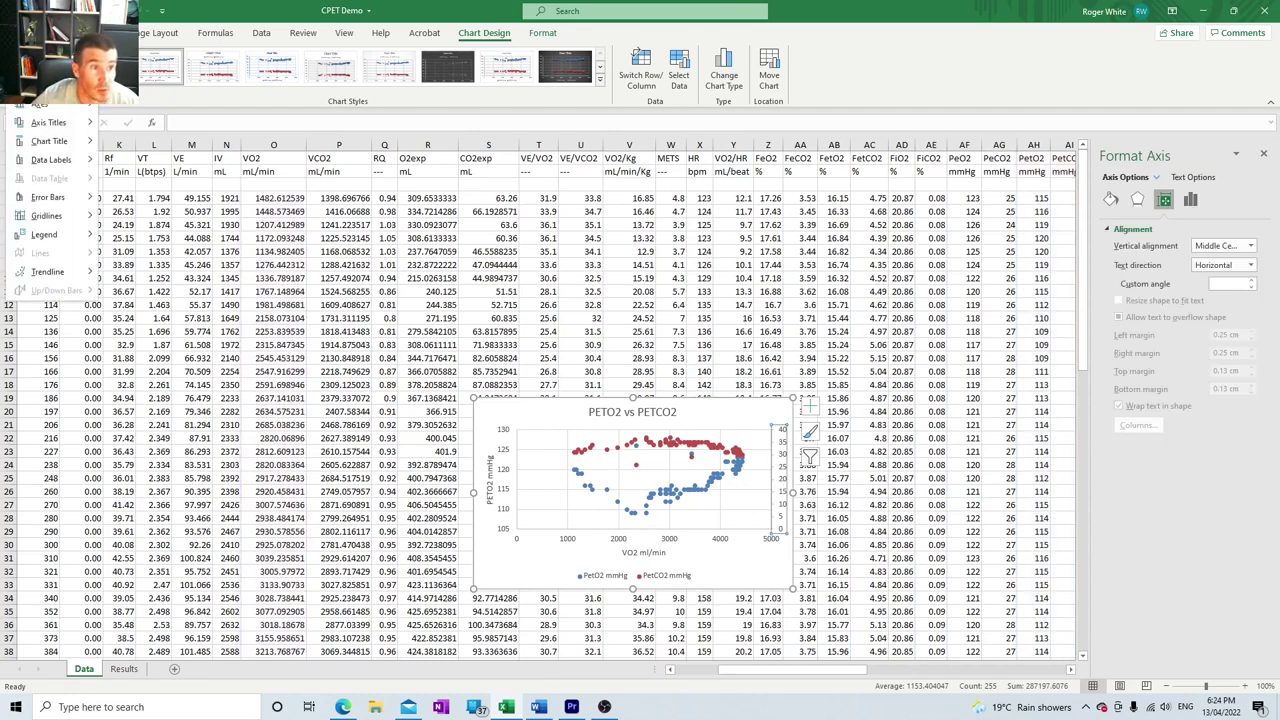
{"action": "mouse_move", "coordinate": [48, 122]}
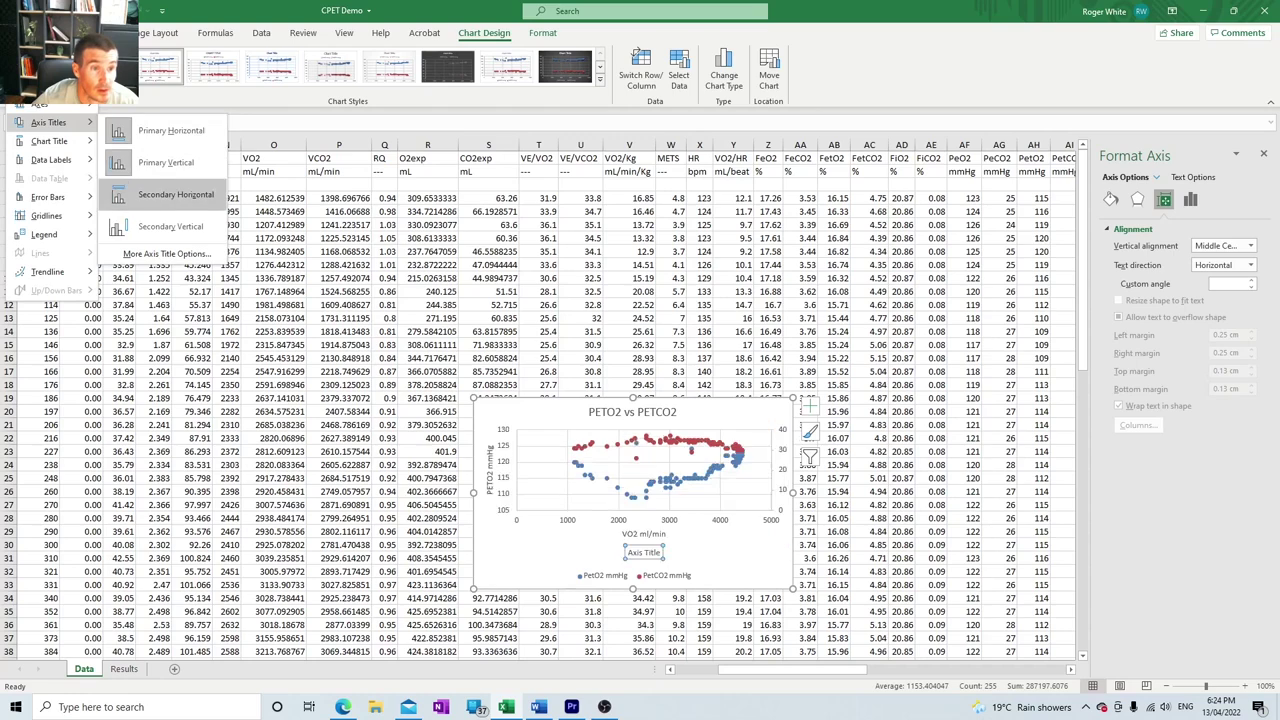
{"action": "left_click", "coordinate": [160, 226]}
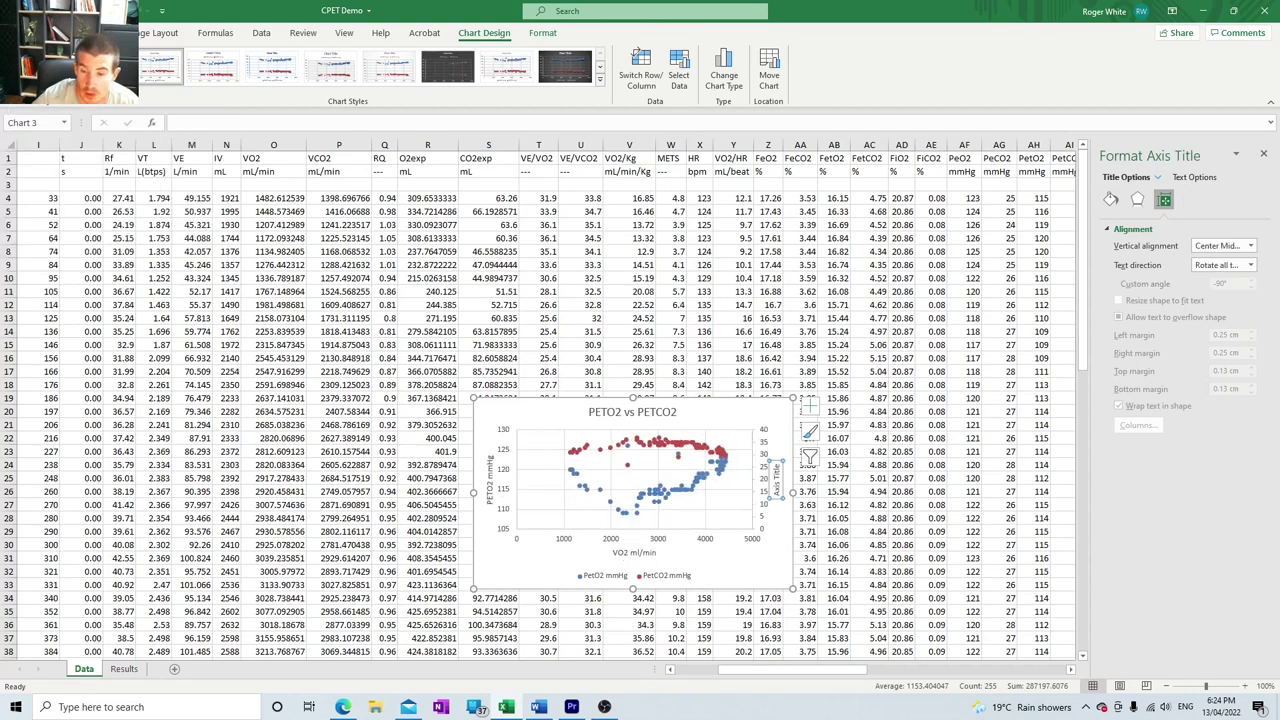
{"action": "triple_click", "coordinate": [777, 482]}
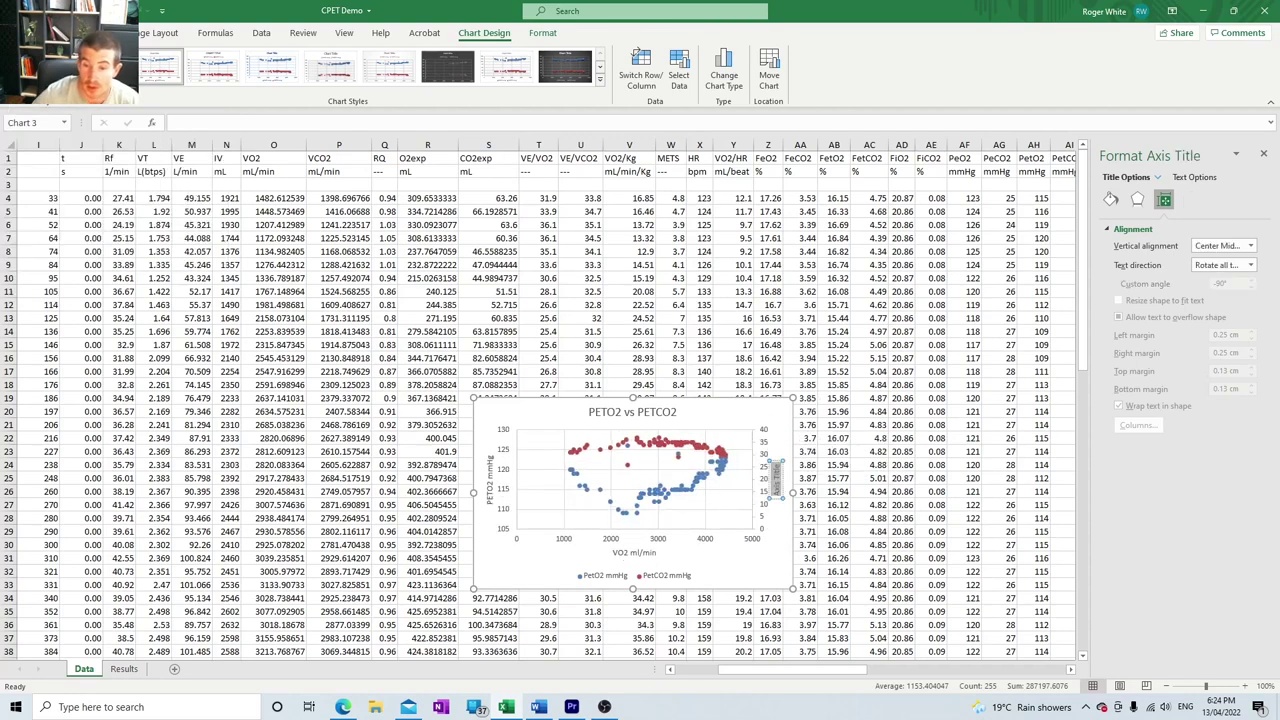
{"action": "type", "text": "PET"}
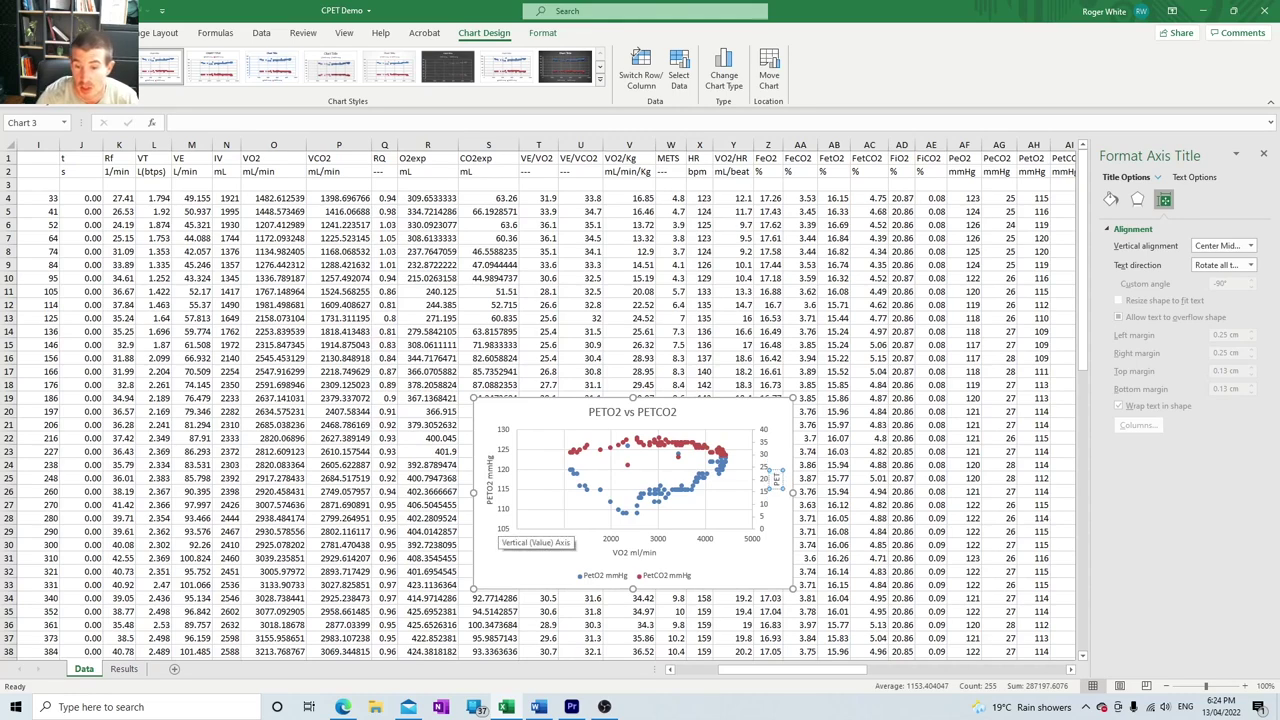
{"action": "type", "text": "CO"}
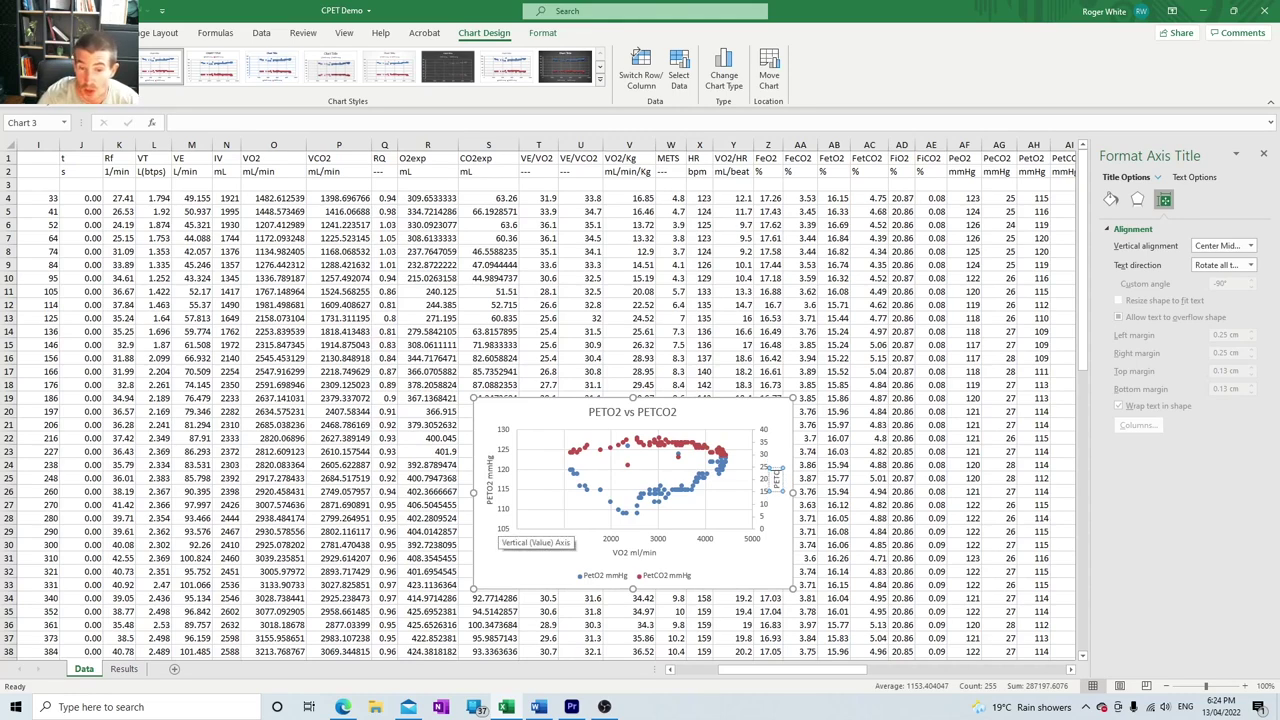
{"action": "type", "text": "2"}
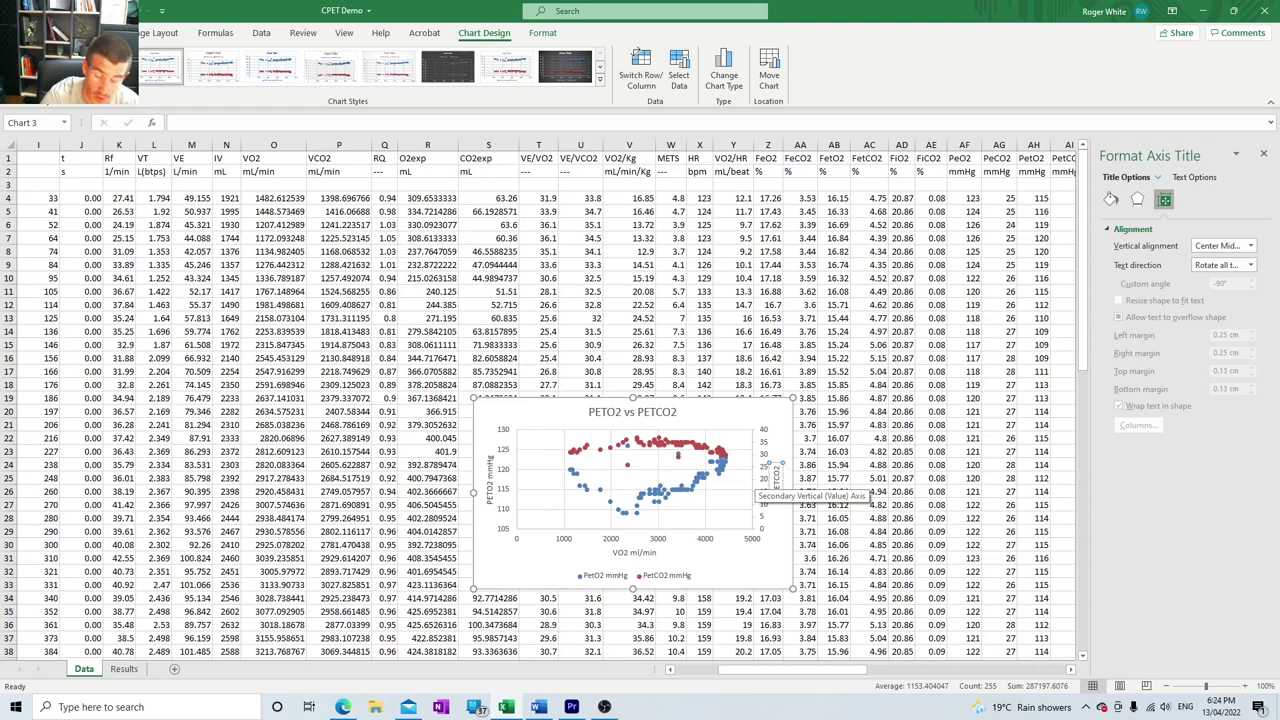
{"action": "type", "text": "mm"}
{"action": "type", "text": "PET"}
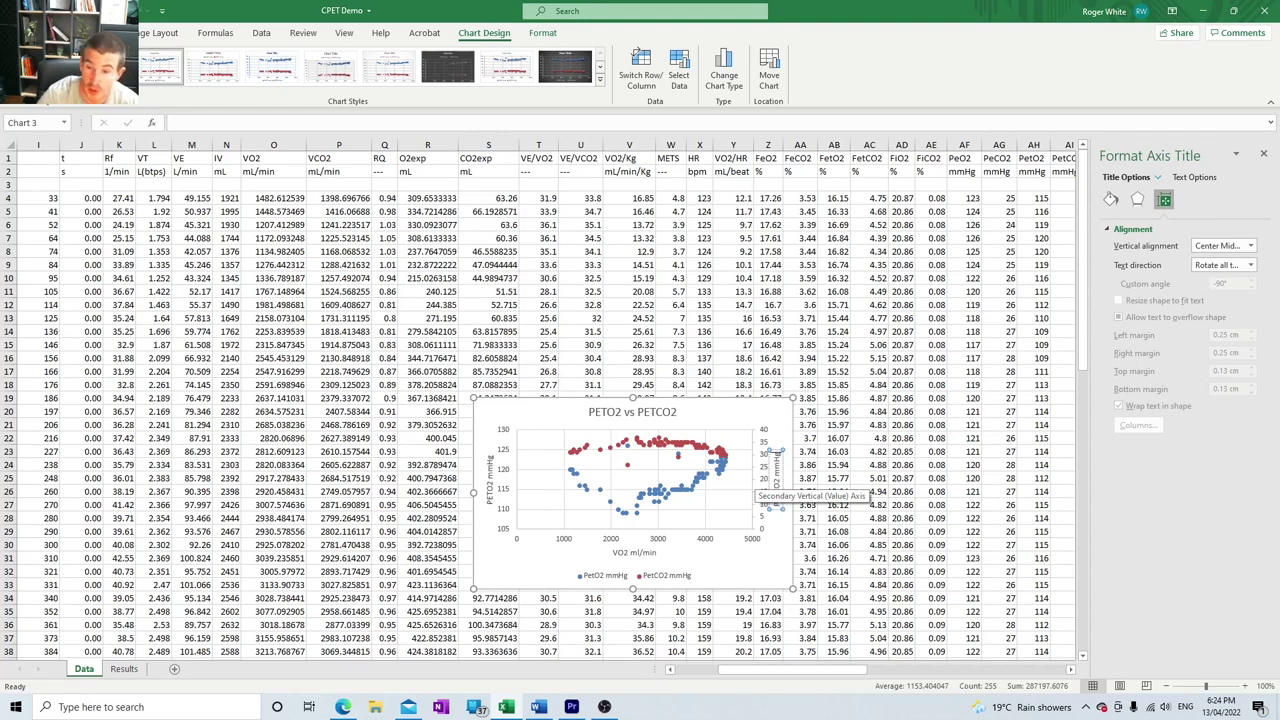
{"action": "left_click", "coordinate": [789, 450]}
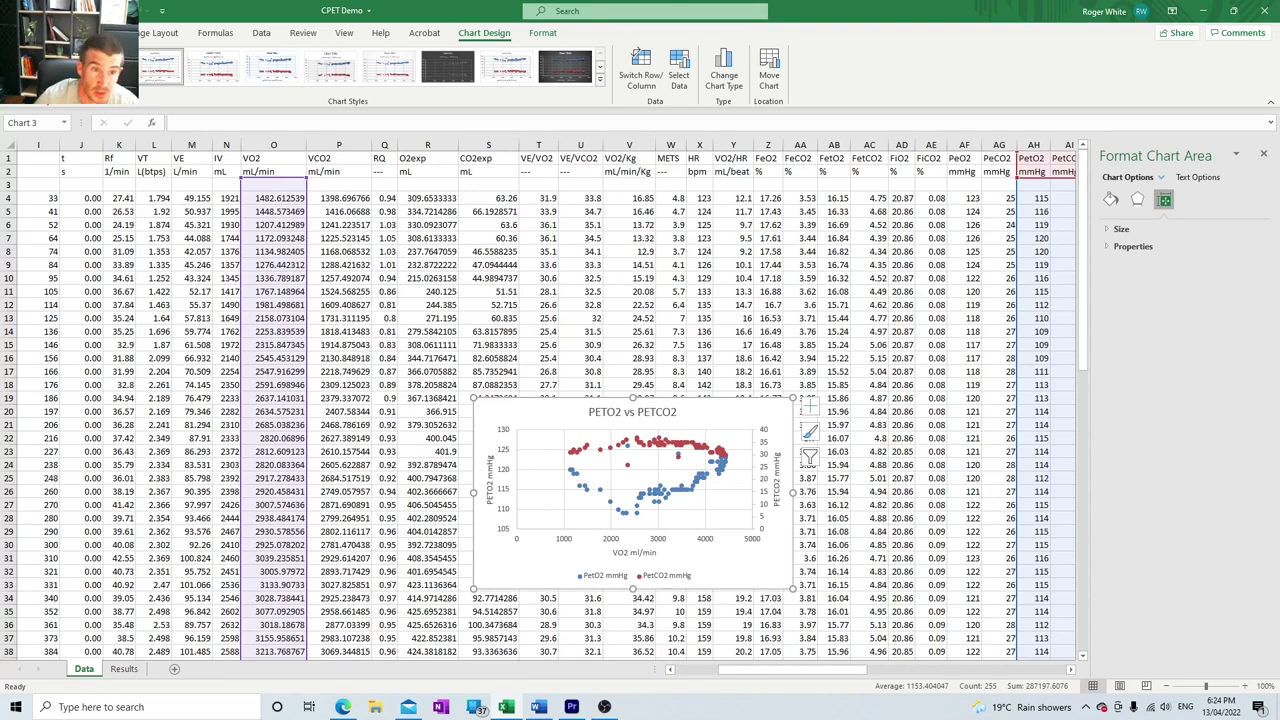
{"action": "left_click", "coordinate": [488, 304]}
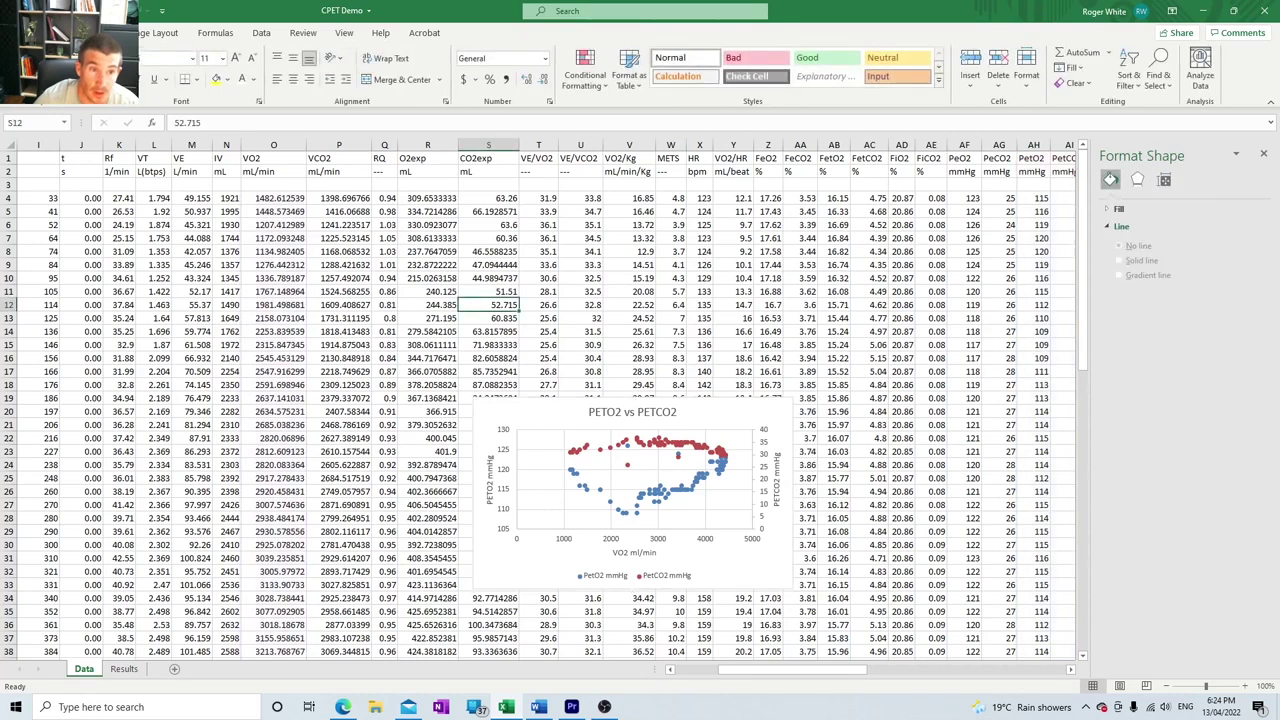
Step: Insert a scatter chart of the VE/VO2 and VE/VCO2 columns against VO2 and place it directly below the PETO2 vs PETCO2 chart
{"action": "left_click", "coordinate": [273, 145]}
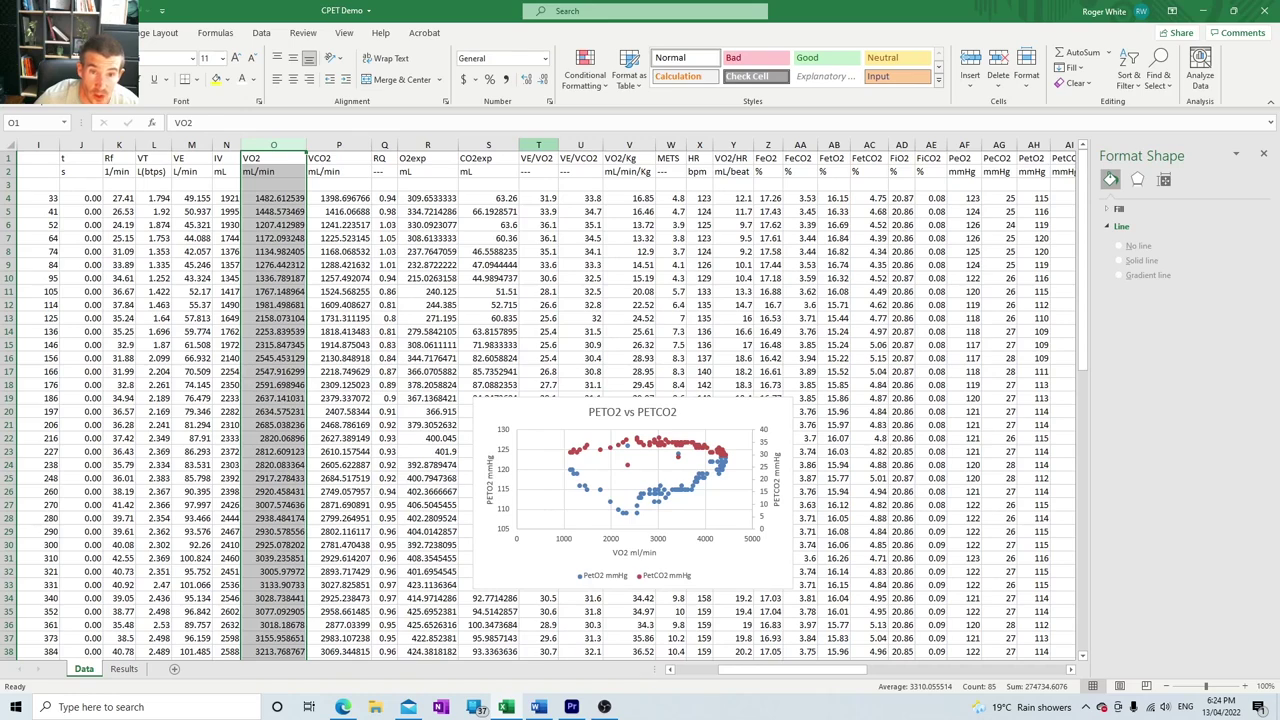
{"action": "left_click", "coordinate": [538, 144], "text": "ctrl"}
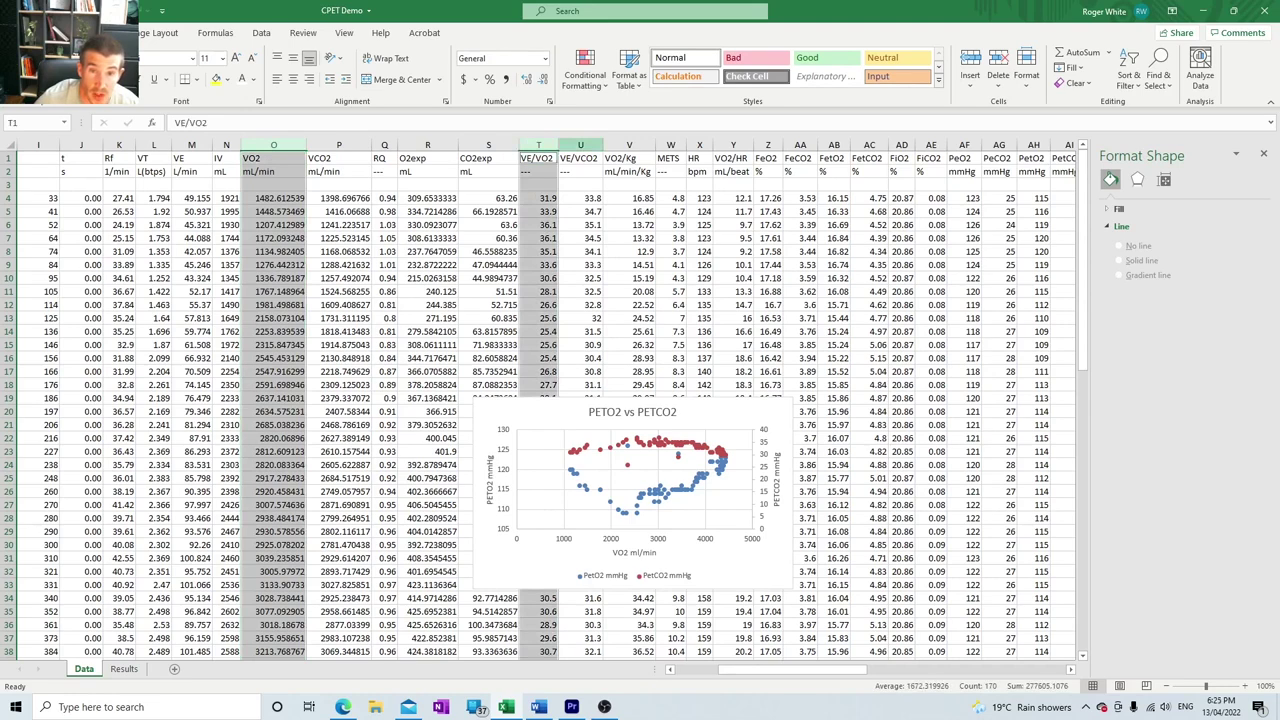
{"action": "left_click", "coordinate": [580, 145], "text": "ctrl"}
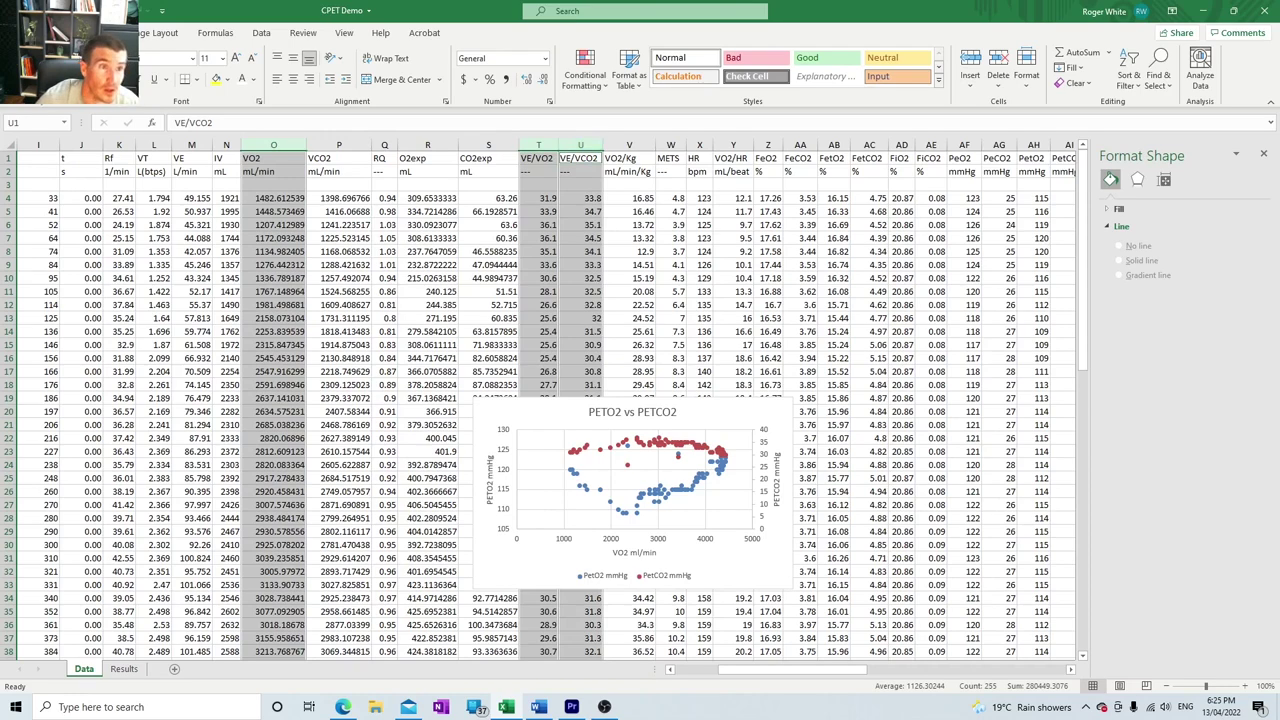
{"action": "left_click", "coordinate": [105, 33]}
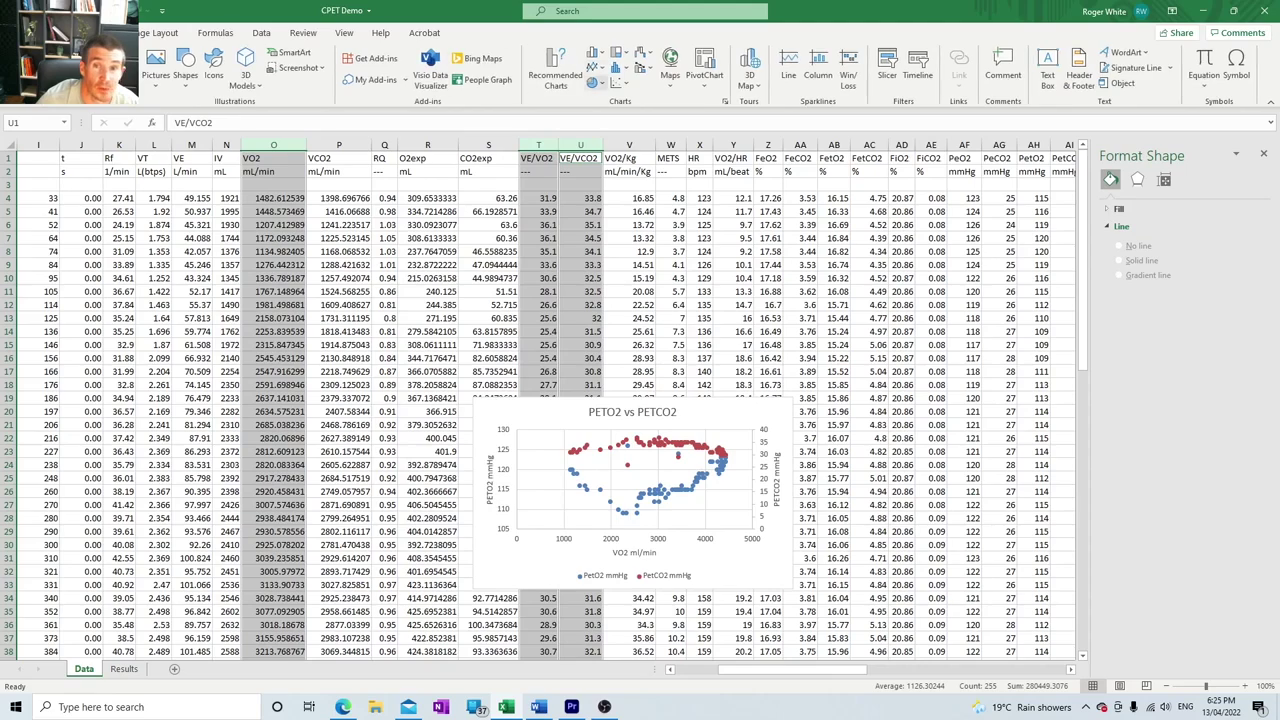
{"action": "left_click", "coordinate": [620, 83]}
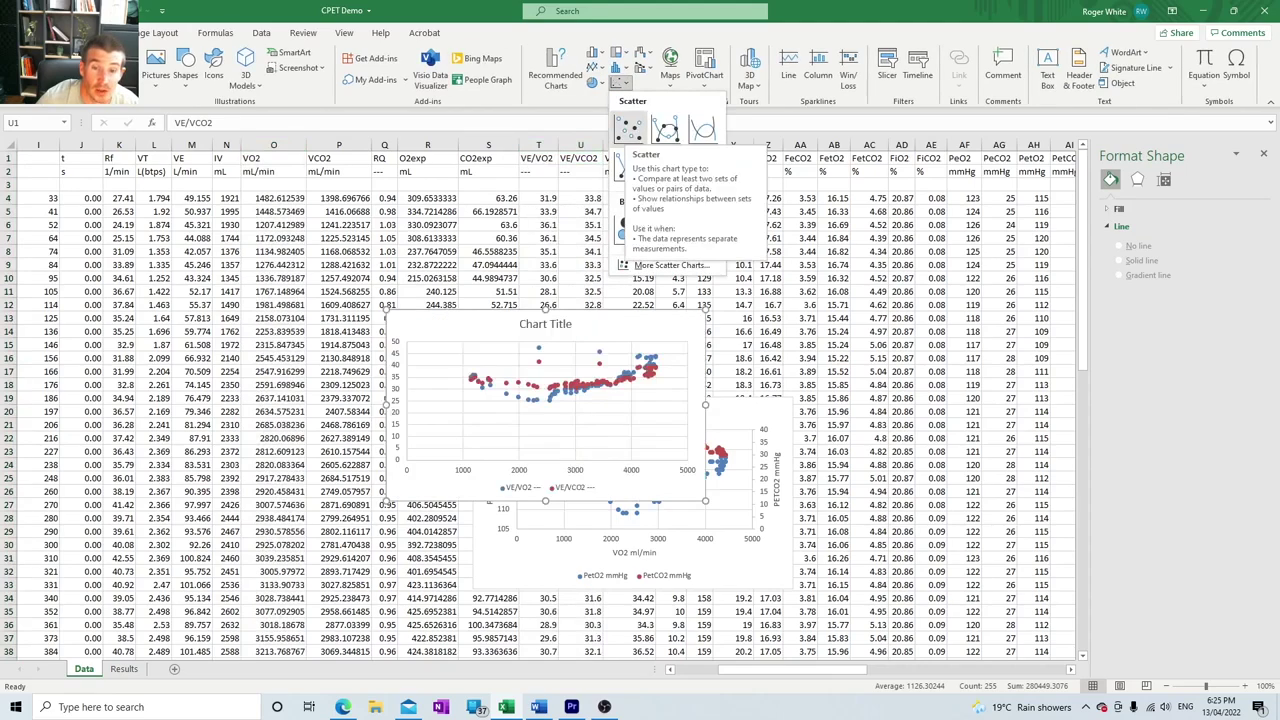
{"action": "left_click", "coordinate": [628, 128]}
{"action": "scroll", "coordinate": [540, 400], "scroll_direction": "down", "scroll_amount": 4}
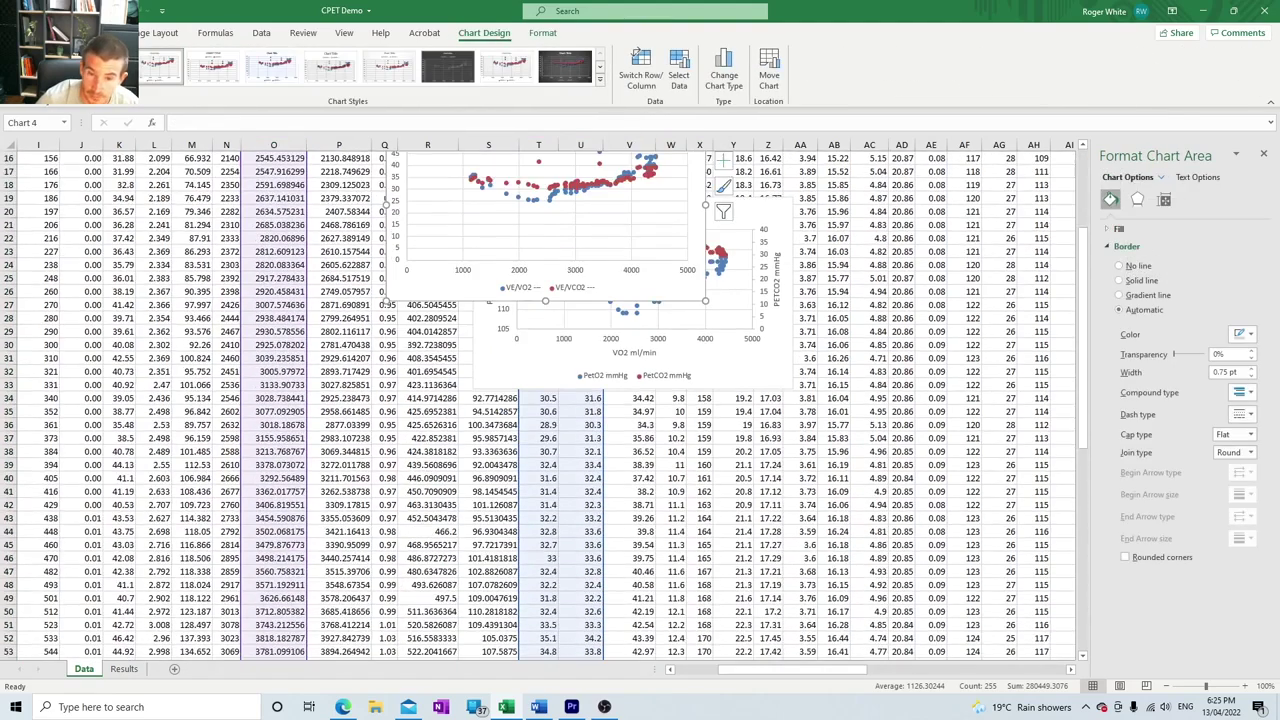
{"action": "left_click_drag", "start_coordinate": [640, 275], "coordinate": [686, 568]}
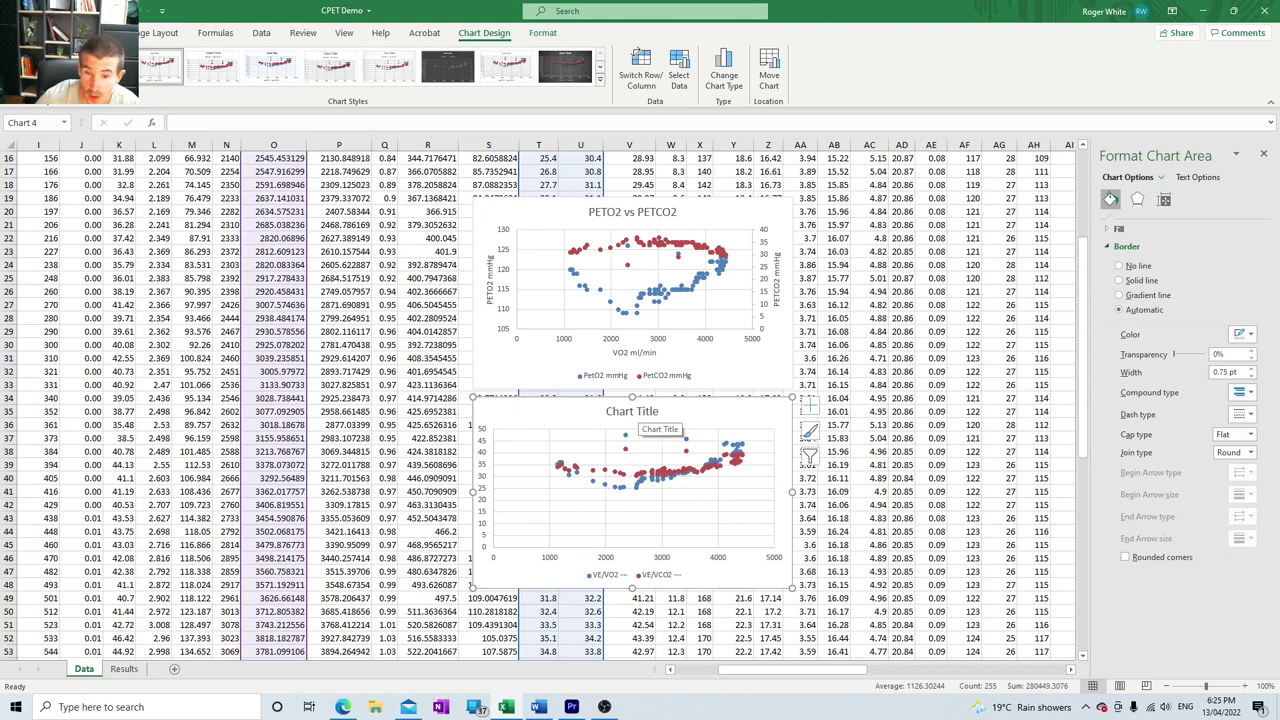
Step: Change the new scatter chart's title to "VE/VO2 vs VE/VCO2"
{"action": "left_click", "coordinate": [632, 411]}
{"action": "triple_click", "coordinate": [632, 411]}
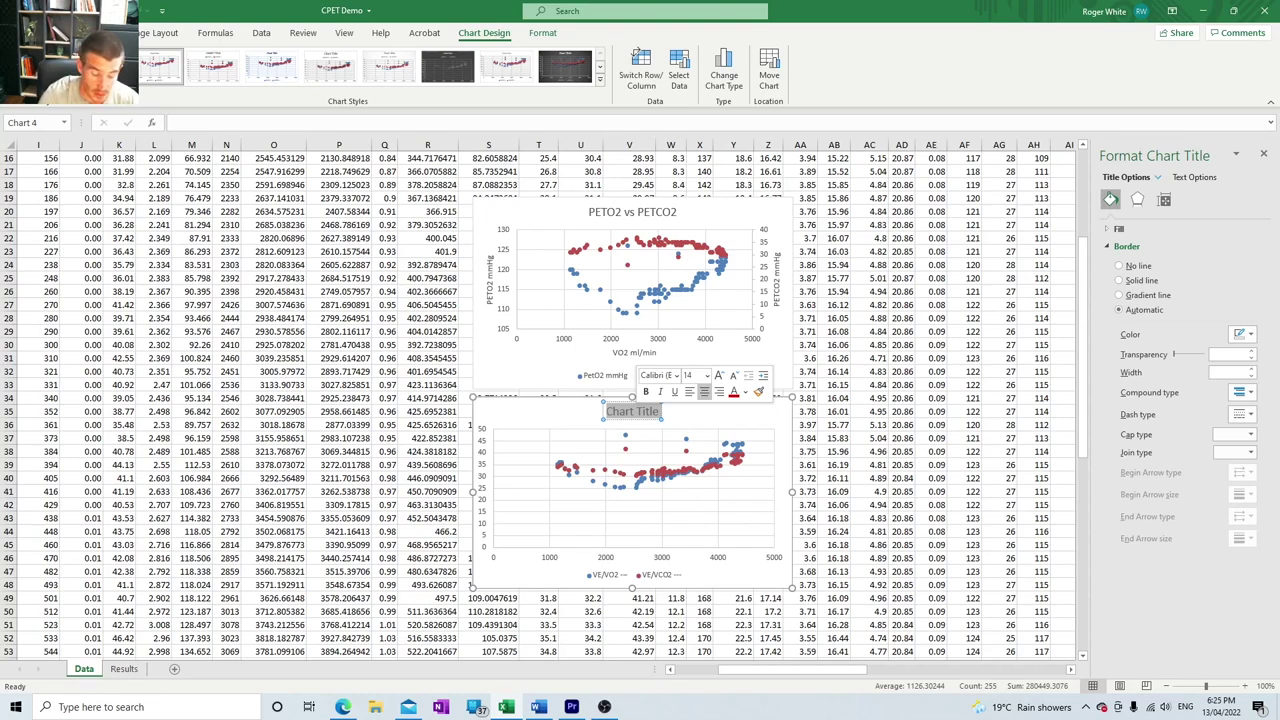
{"action": "type", "text": "VE"}
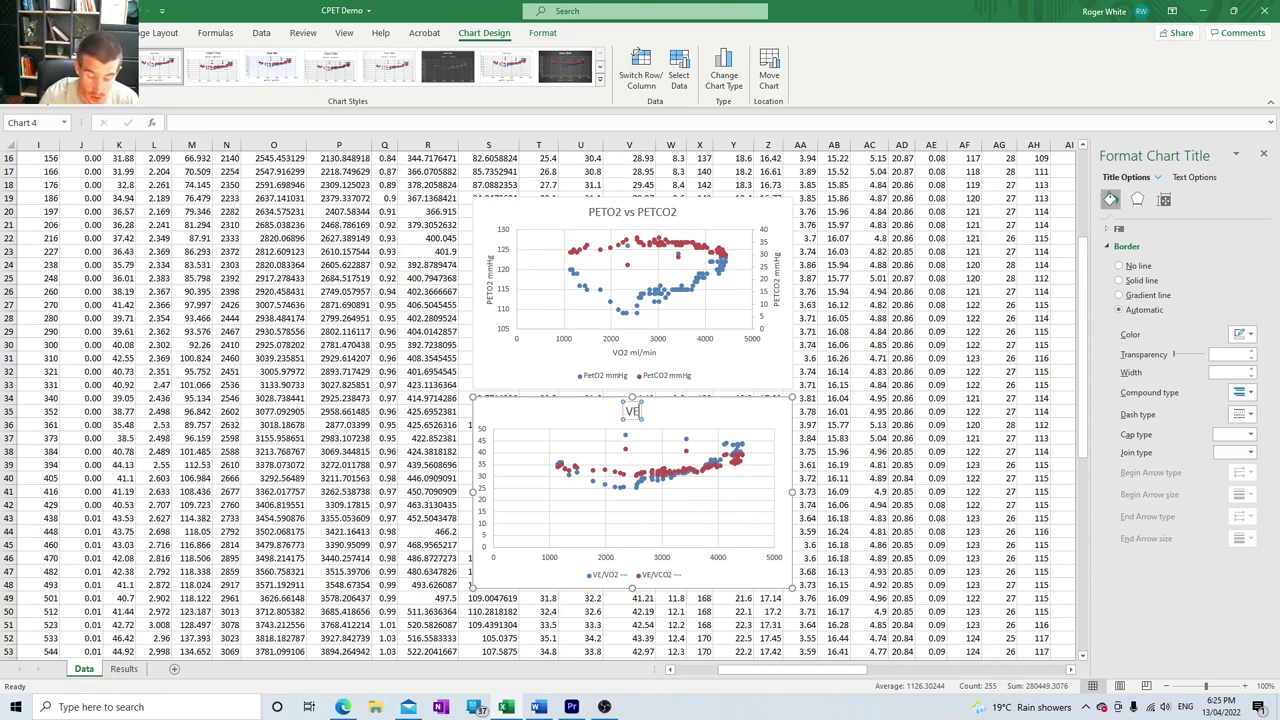
{"action": "type", "text": "/o"}
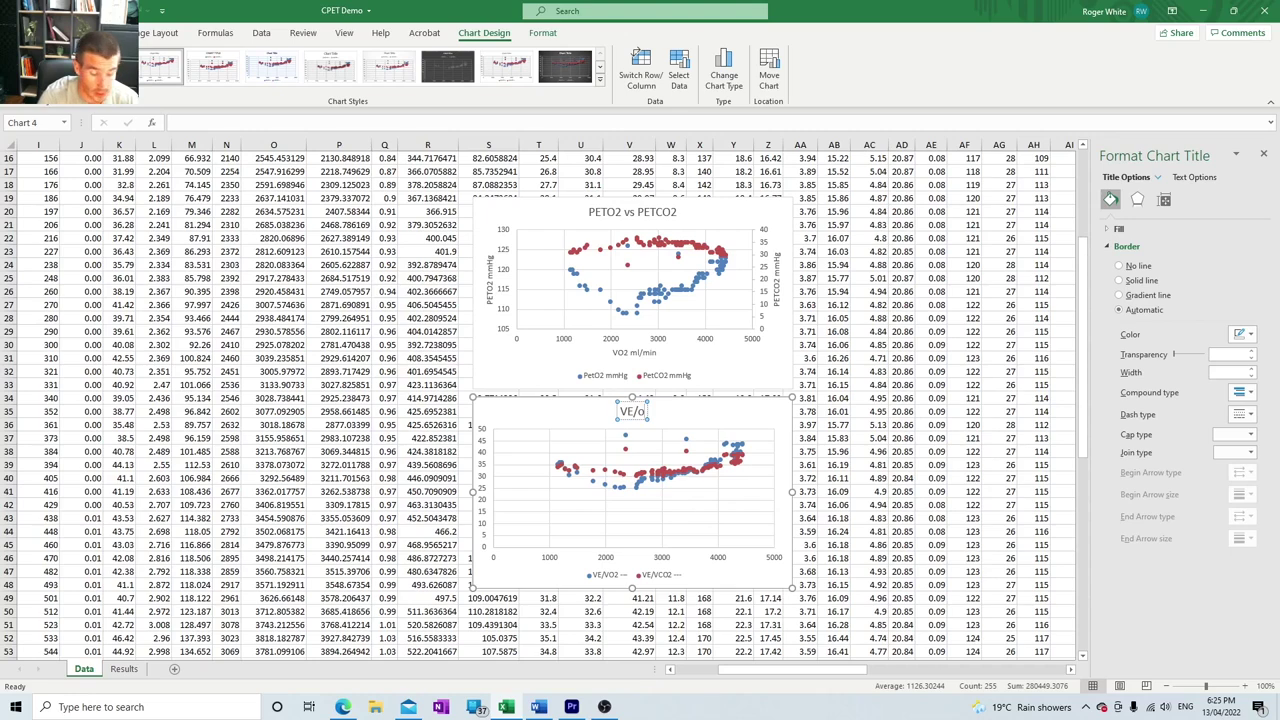
{"action": "key", "text": "BackSpace"}
{"action": "type", "text": "O2"}
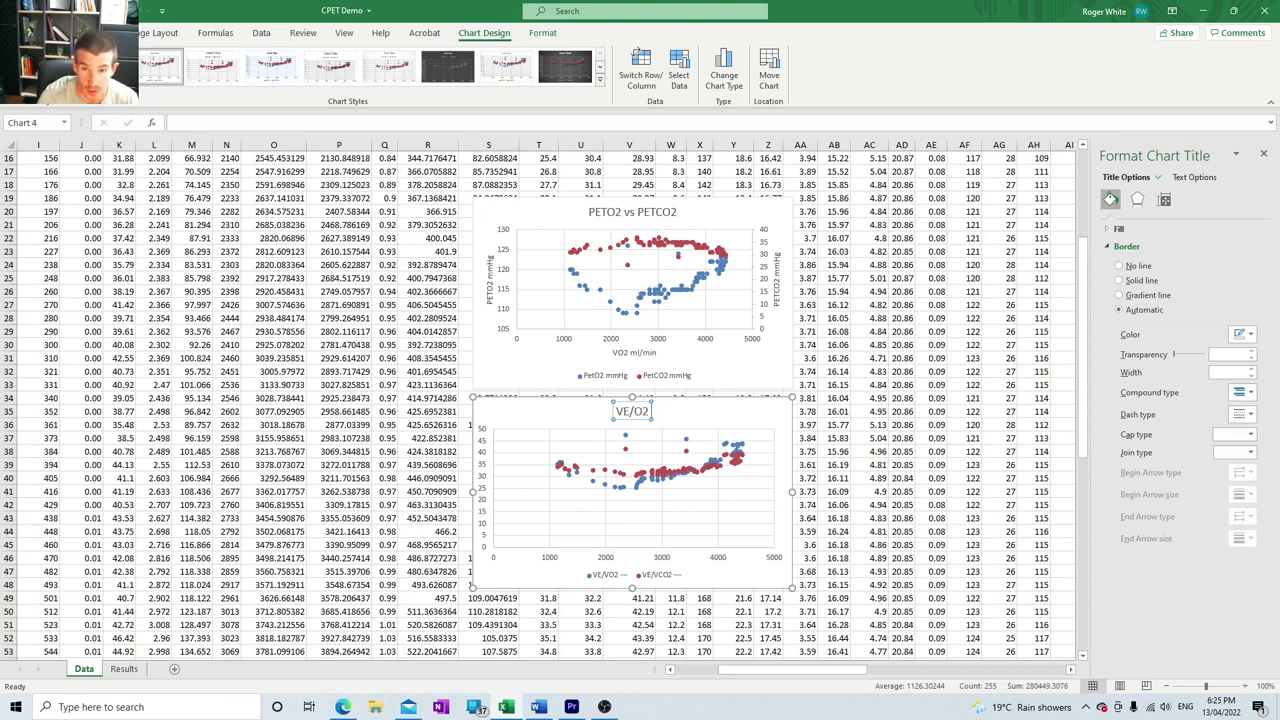
{"action": "type", "text": " vs"}
{"action": "type", "text": " Ve"}
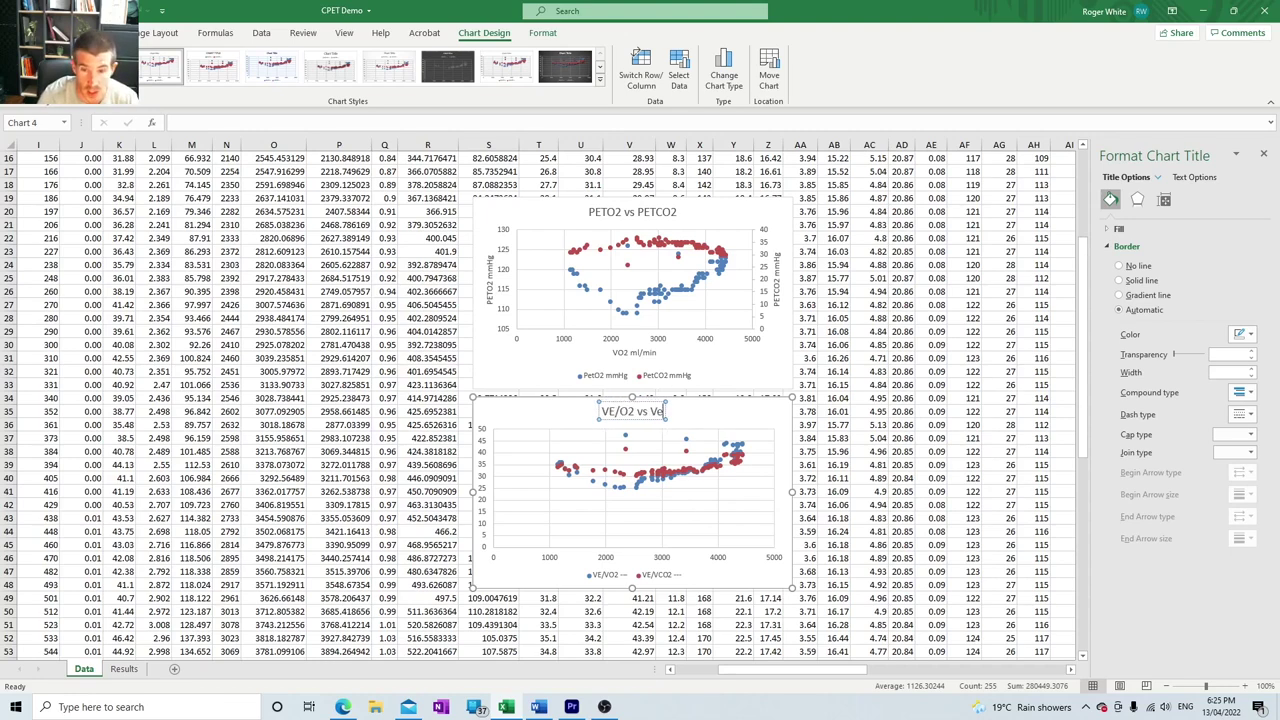
{"action": "key", "text": "BackSpace"}
{"action": "type", "text": "E/"}
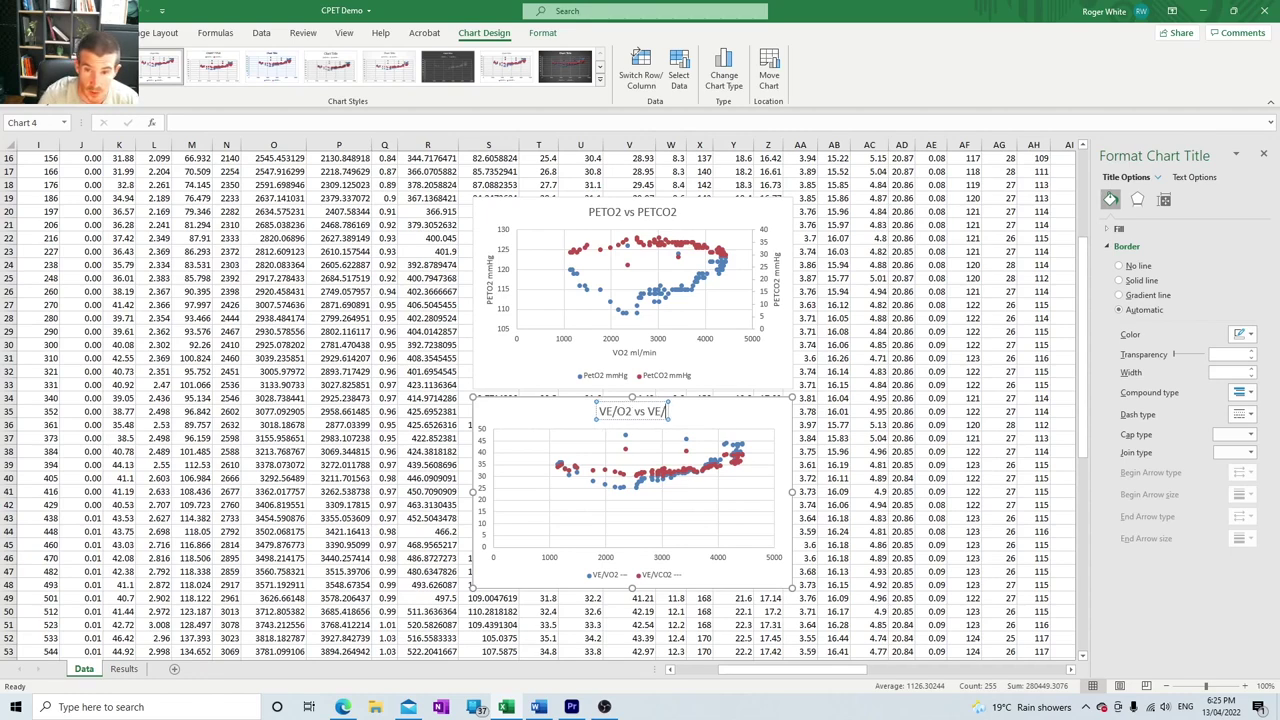
{"action": "type", "text": "VCO2"}
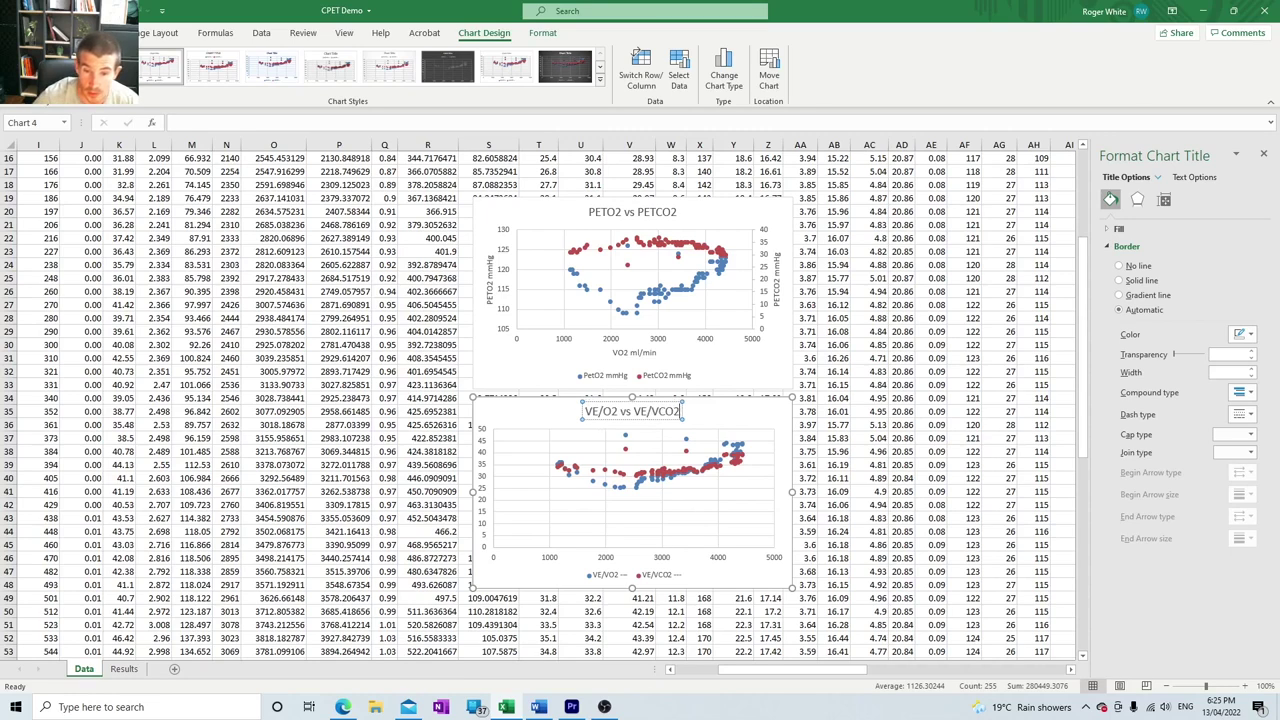
{"action": "type", "text": "V"}
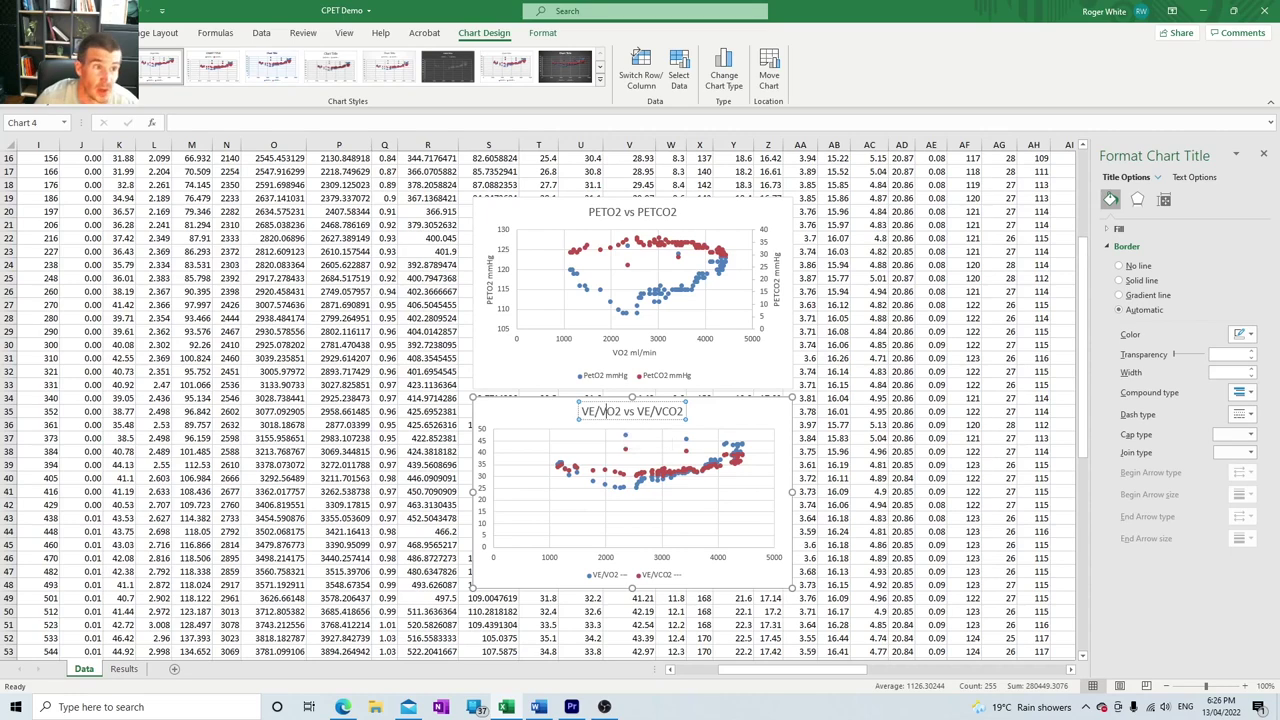
Step: Add a primary vertical axis title reading "Ventilatory Equivalents" to the VE/VO2 vs VE/VCO2 chart
{"action": "left_click", "coordinate": [28, 68]}
{"action": "mouse_move", "coordinate": [48, 122]}
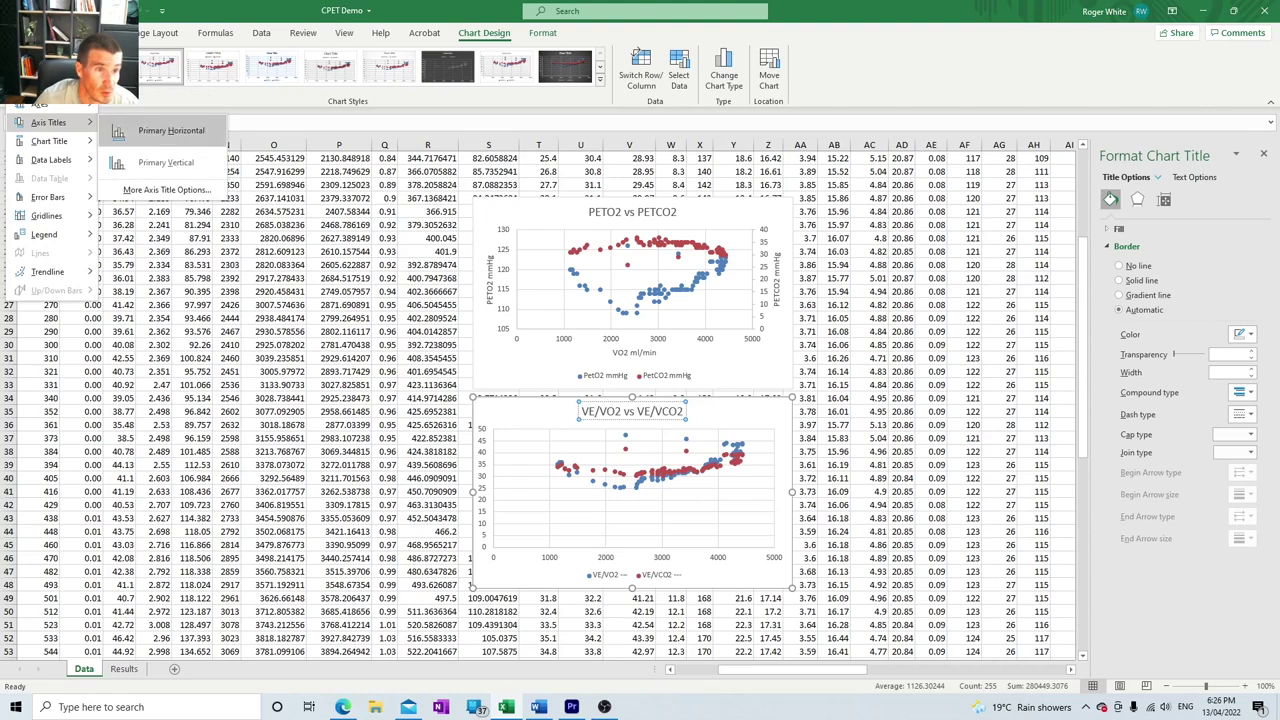
{"action": "left_click", "coordinate": [166, 162]}
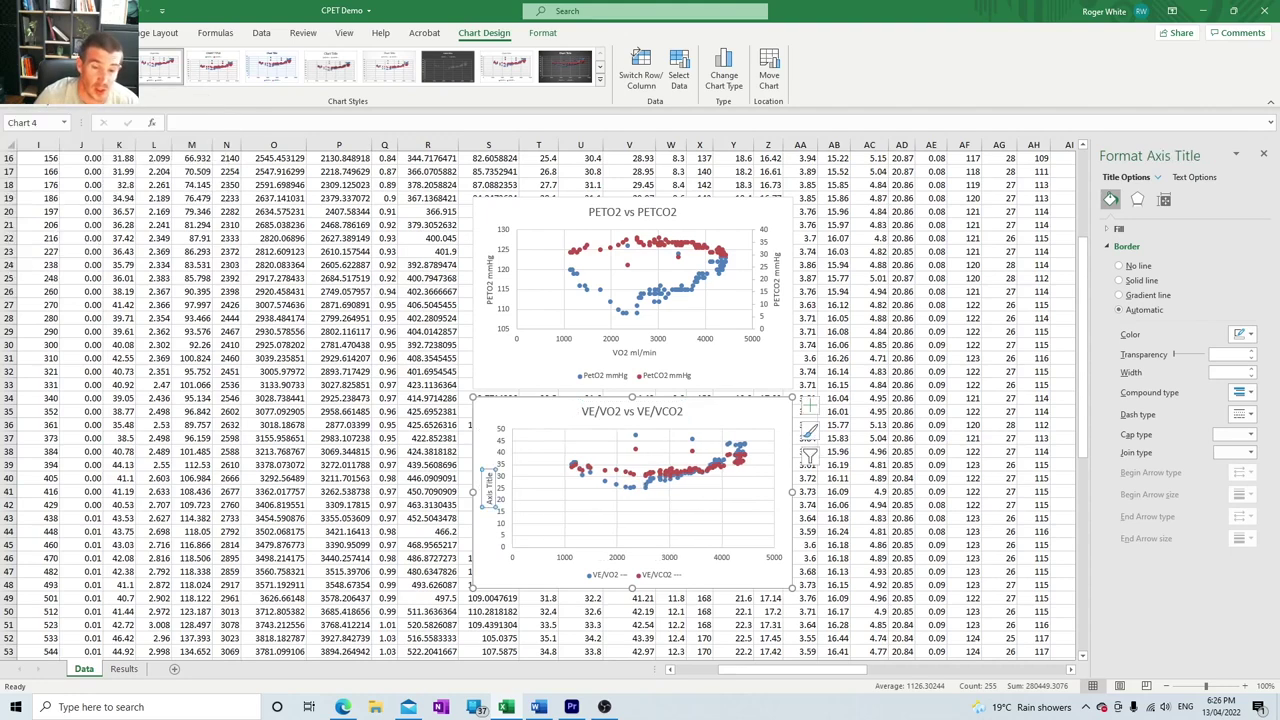
{"action": "triple_click", "coordinate": [489, 490]}
{"action": "type", "text": "VE"}
{"action": "type", "text": "ntilat"}
{"action": "type", "text": "ory Eq"}
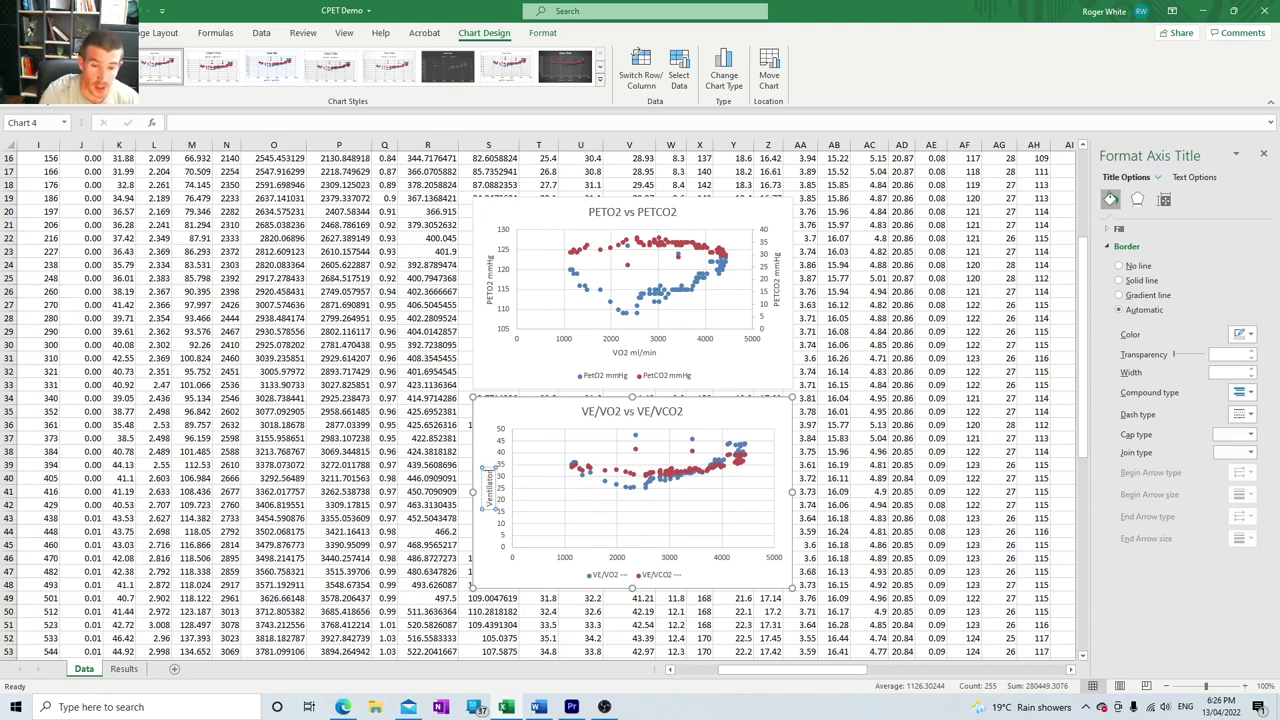
{"action": "type", "text": "uiva"}
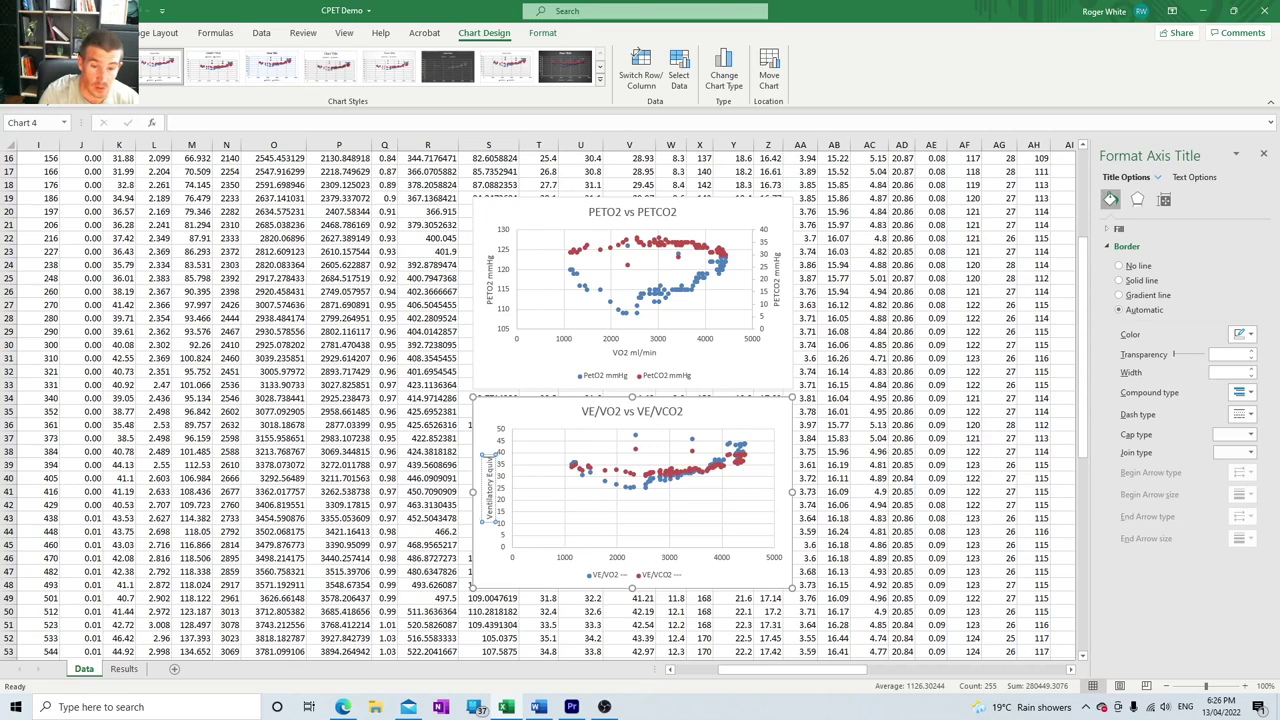
{"action": "type", "text": "lents"}
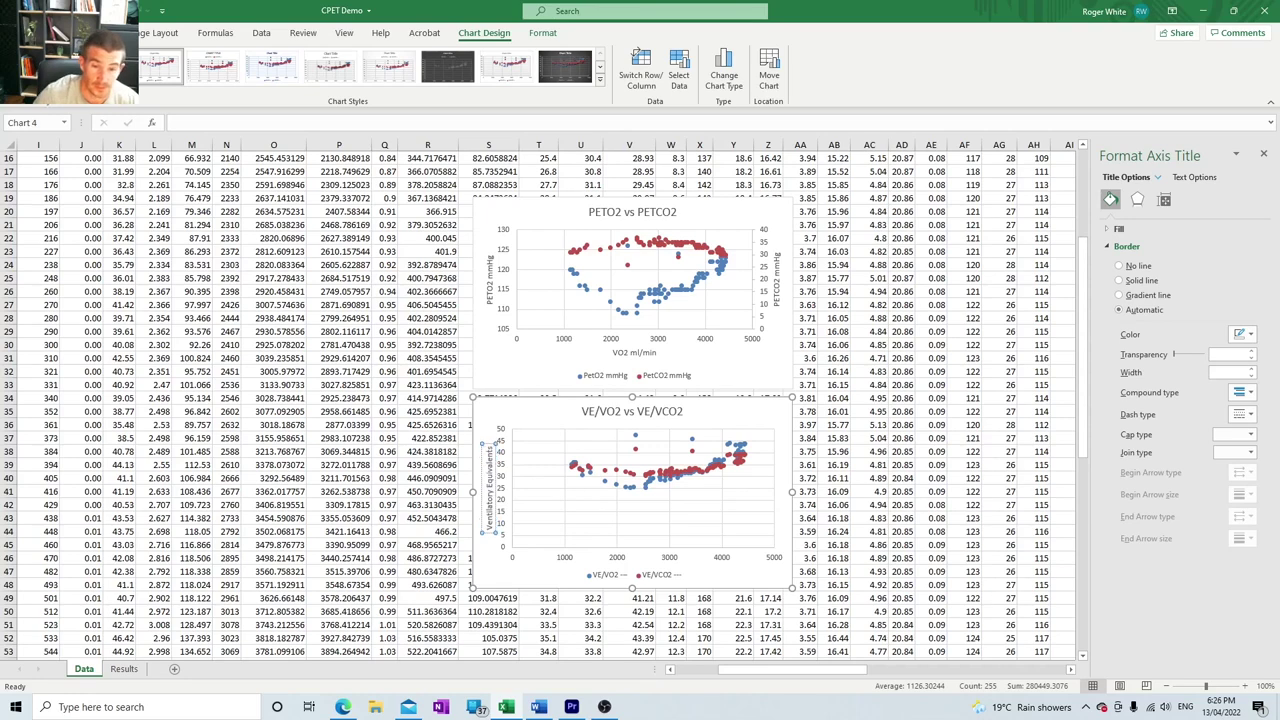
{"action": "left_click", "coordinate": [902, 558]}
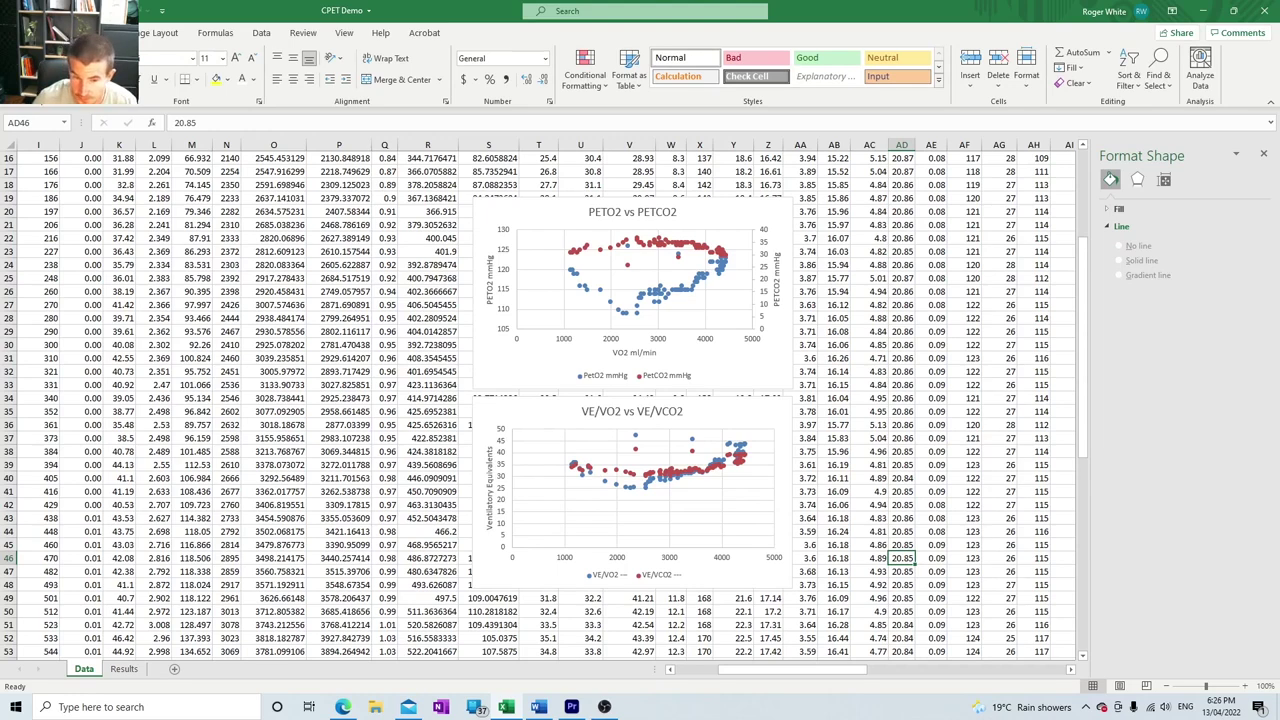
Step: Shorten the vertical axis title of the VE/VO2 vs VE/VCO2 chart to "Ventilatory Eq"
{"action": "left_click", "coordinate": [490, 488]}
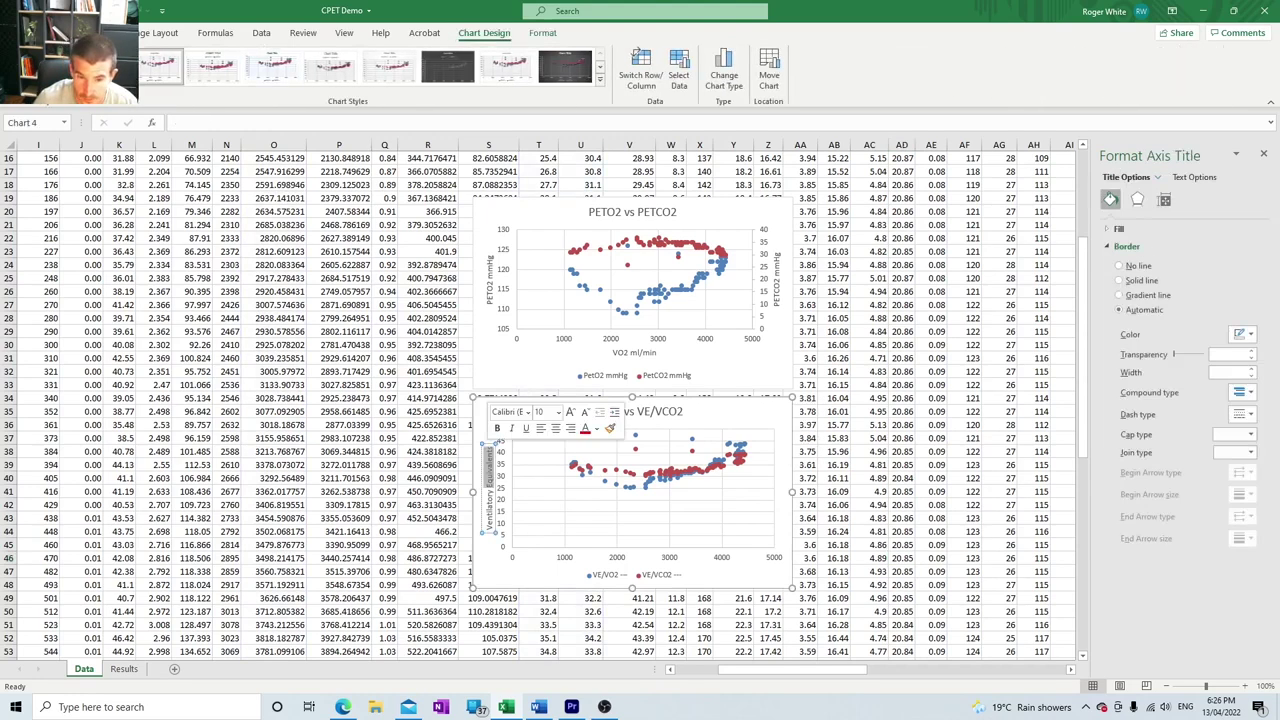
{"action": "key", "text": "BackSpace"}
{"action": "key", "text": "BackSpace"}
{"action": "key", "text": "BackSpace"}
{"action": "key", "text": "BackSpace"}
{"action": "key", "text": "BackSpace"}
{"action": "key", "text": "BackSpace"}
{"action": "key", "text": "BackSpace"}
{"action": "key", "text": "BackSpace"}
{"action": "key", "text": "BackSpace"}
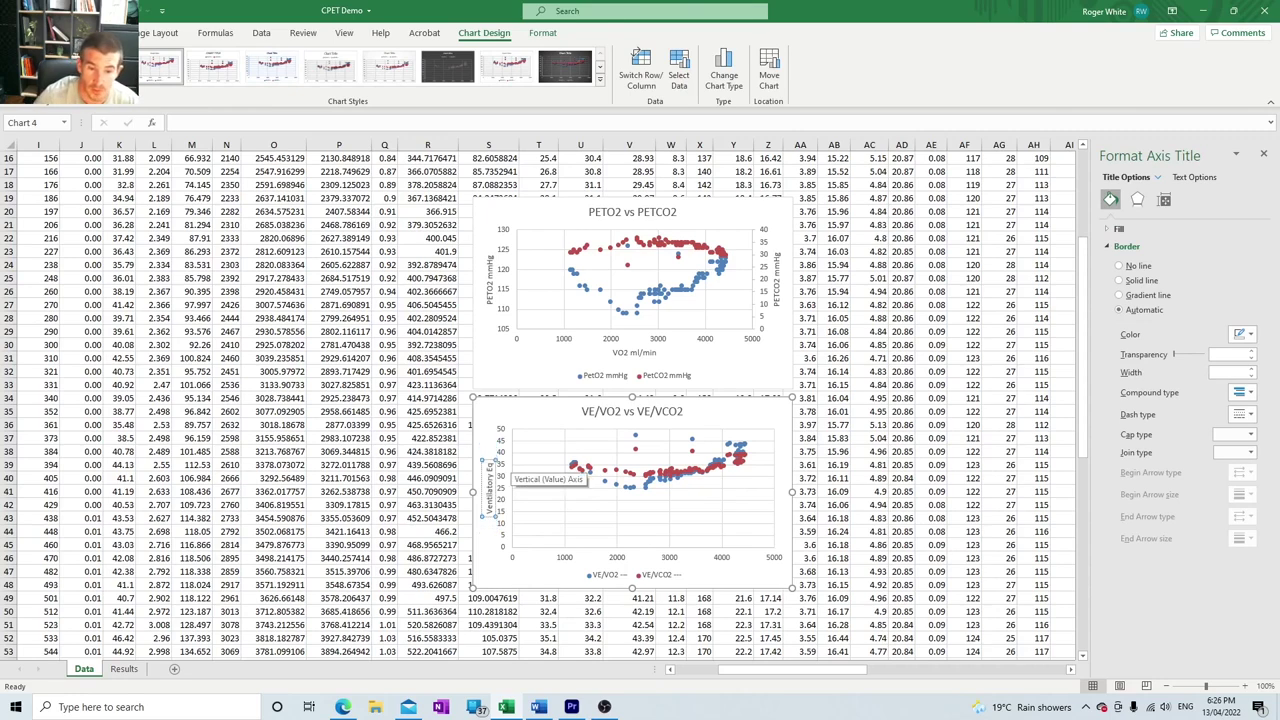
{"action": "left_click", "coordinate": [936, 545]}
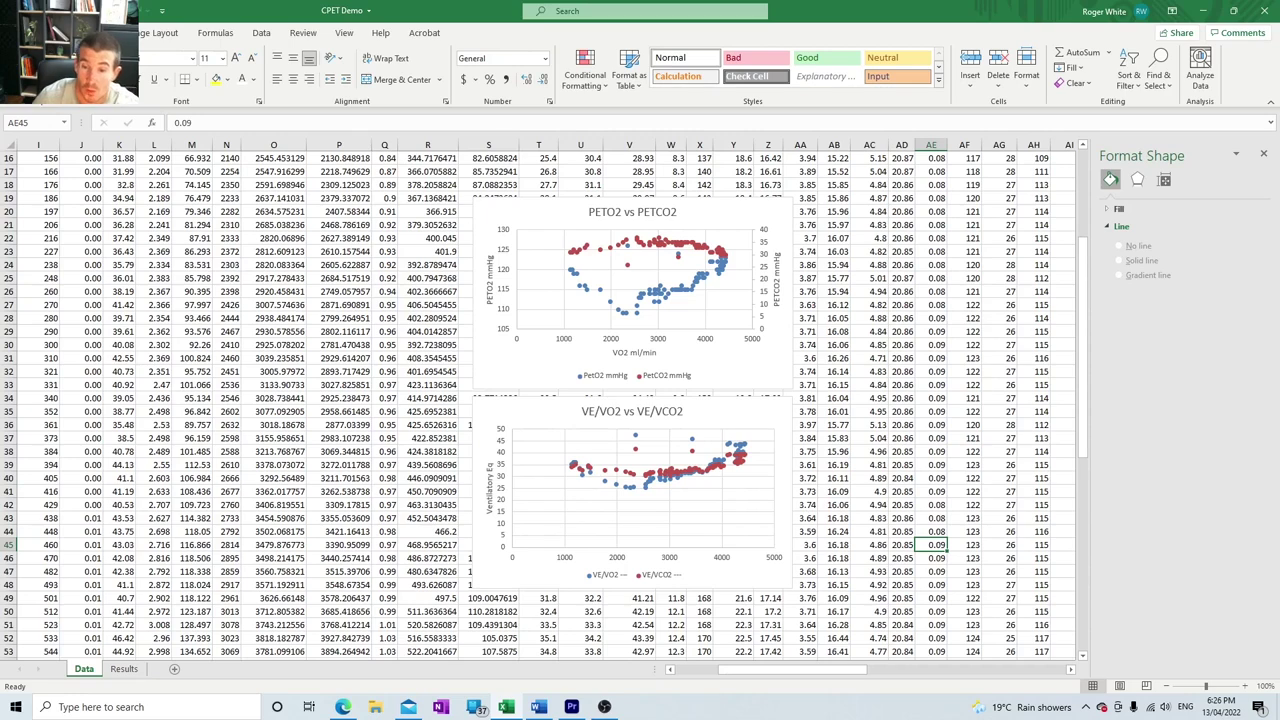
Step: Copy the PETO2 vs PETCO2 chart and paste it into the Word document under the Criterion 2 text
{"action": "left_click", "coordinate": [737, 368]}
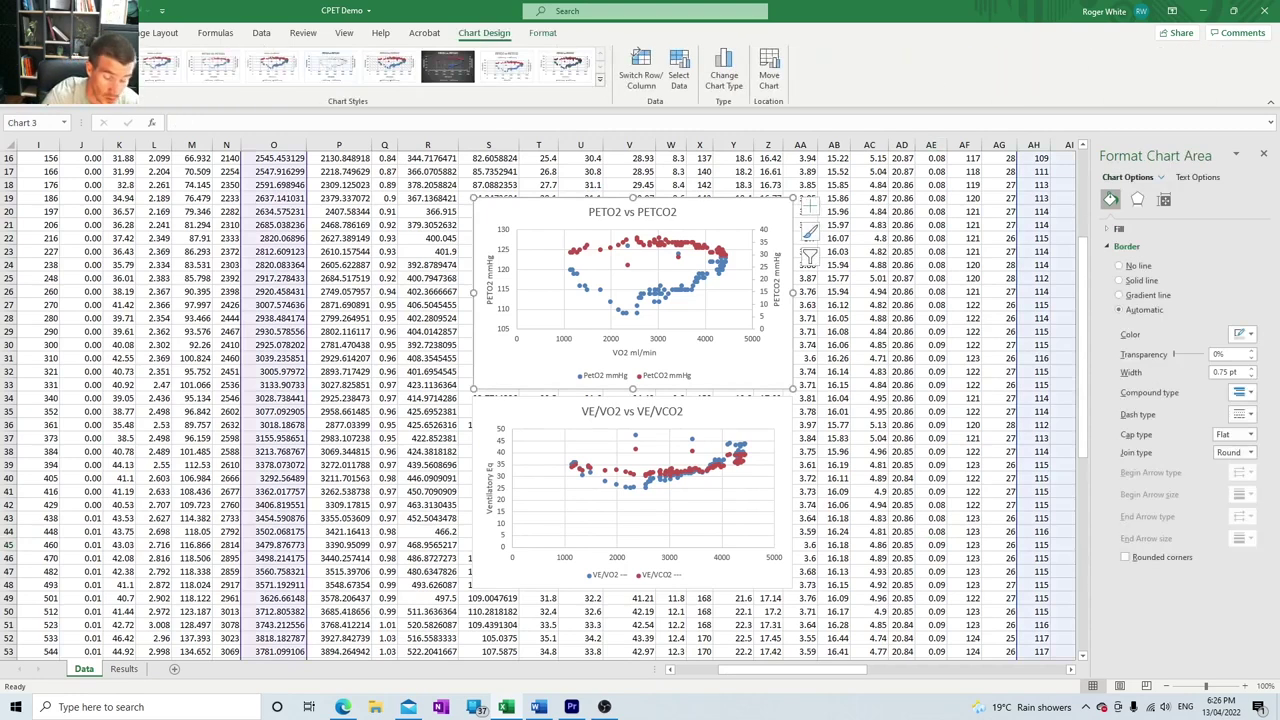
{"action": "left_click", "coordinate": [539, 707]}
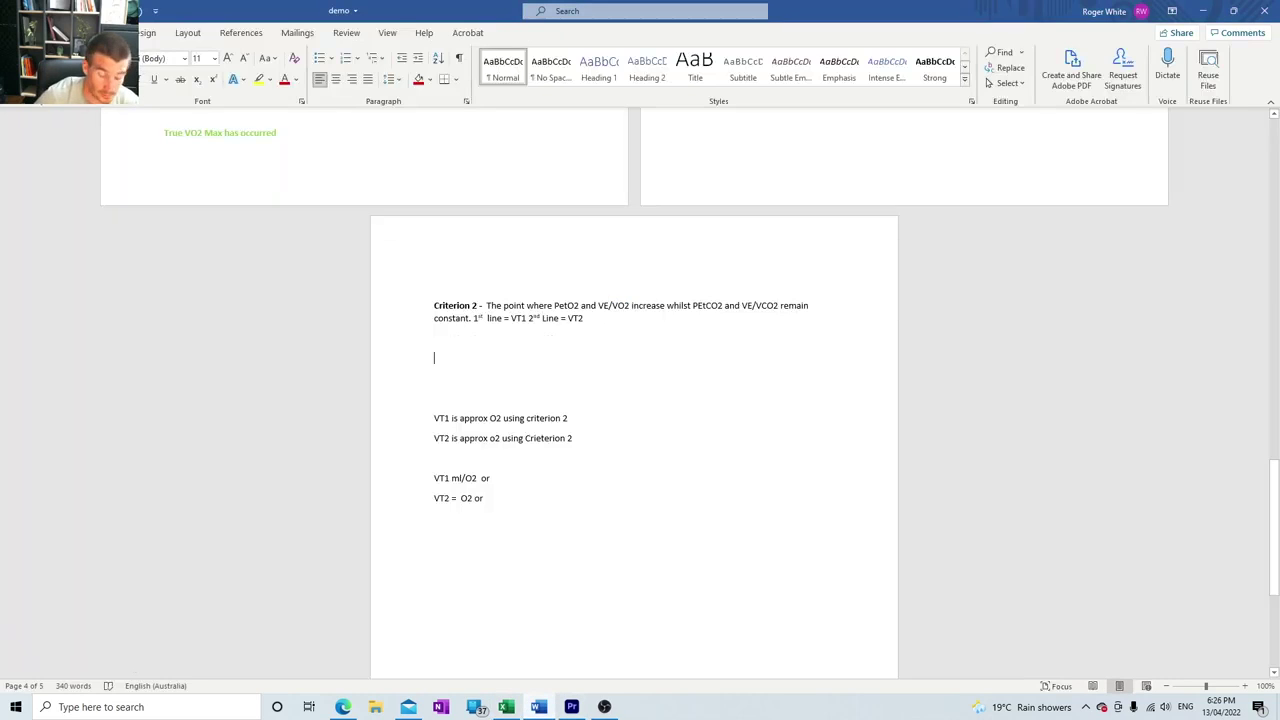
{"action": "key", "text": "ctrl+v"}
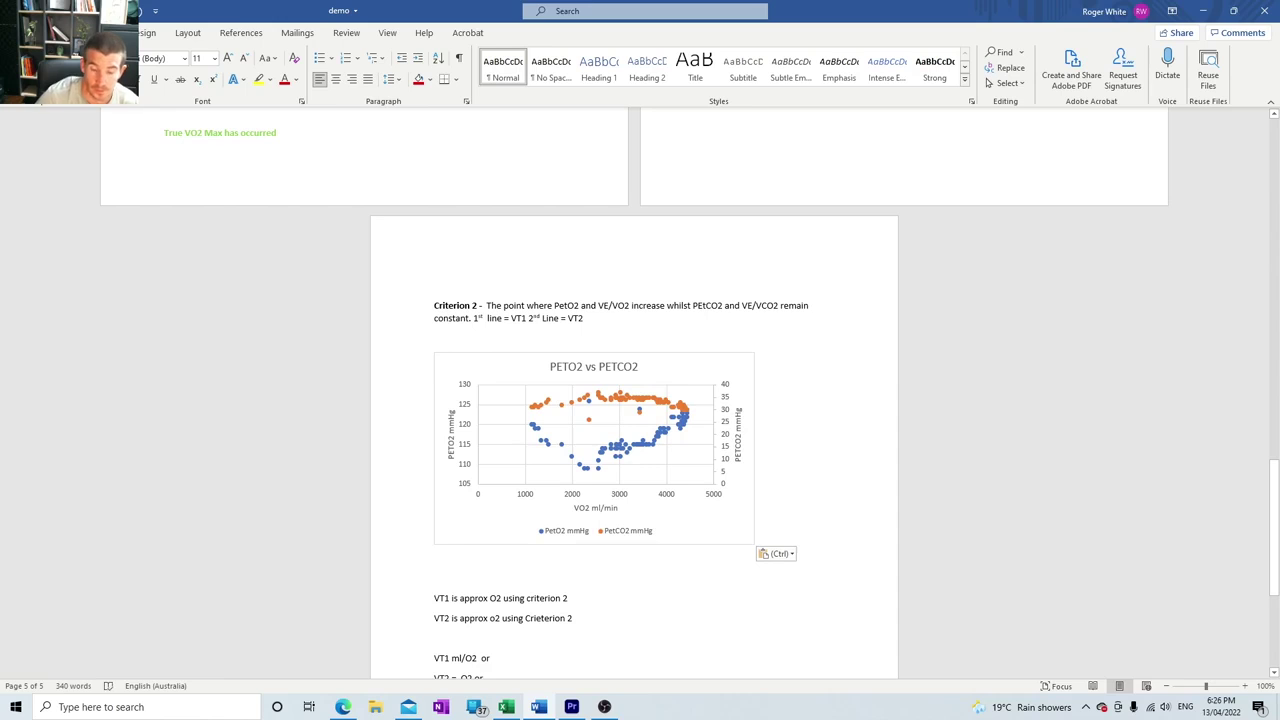
Step: Copy the VE/VO2 vs VE/VCO2 chart from Excel and paste it into the Word document below the PETO2 vs PETCO2 chart
{"action": "left_click", "coordinate": [506, 707]}
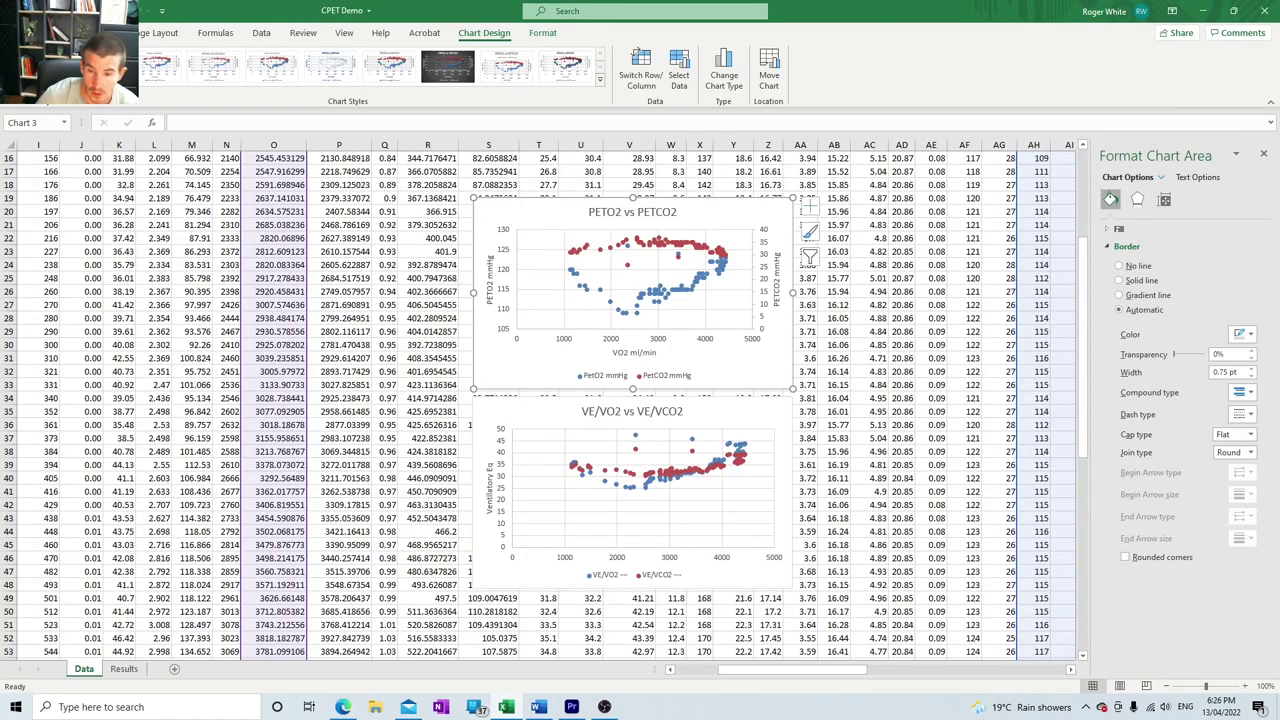
{"action": "left_click", "coordinate": [740, 420]}
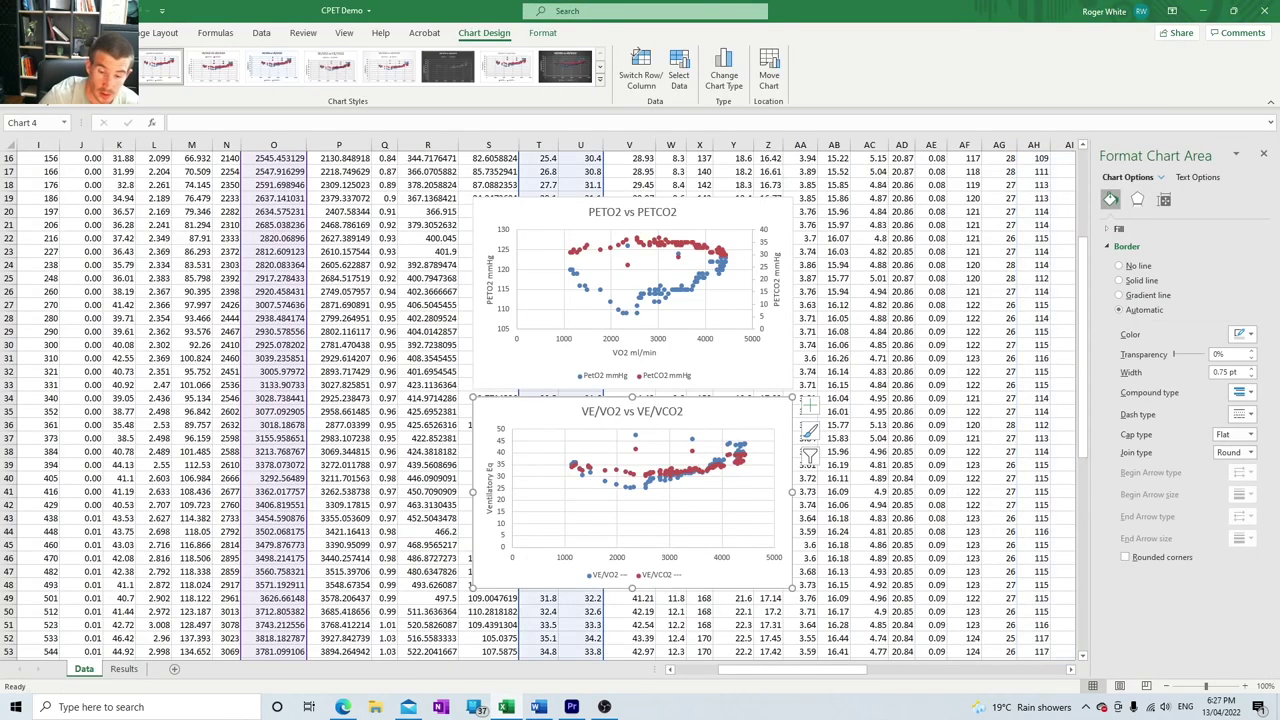
{"action": "key", "text": "alt+Tab"}
{"action": "key", "text": "ctrl+v"}
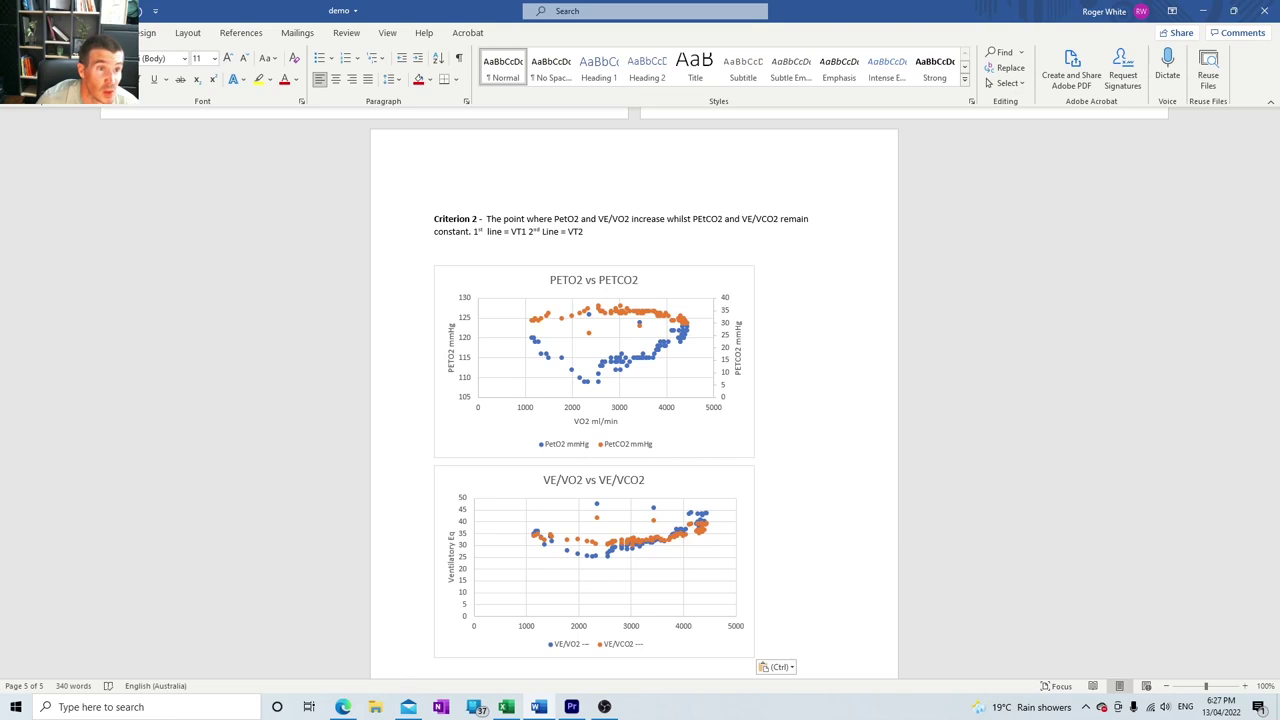
Step: Draw a vertical straight line about 13.5 cm long through both charts at the zero mark of the VO2 axis
{"action": "left_click", "coordinate": [78, 32]}
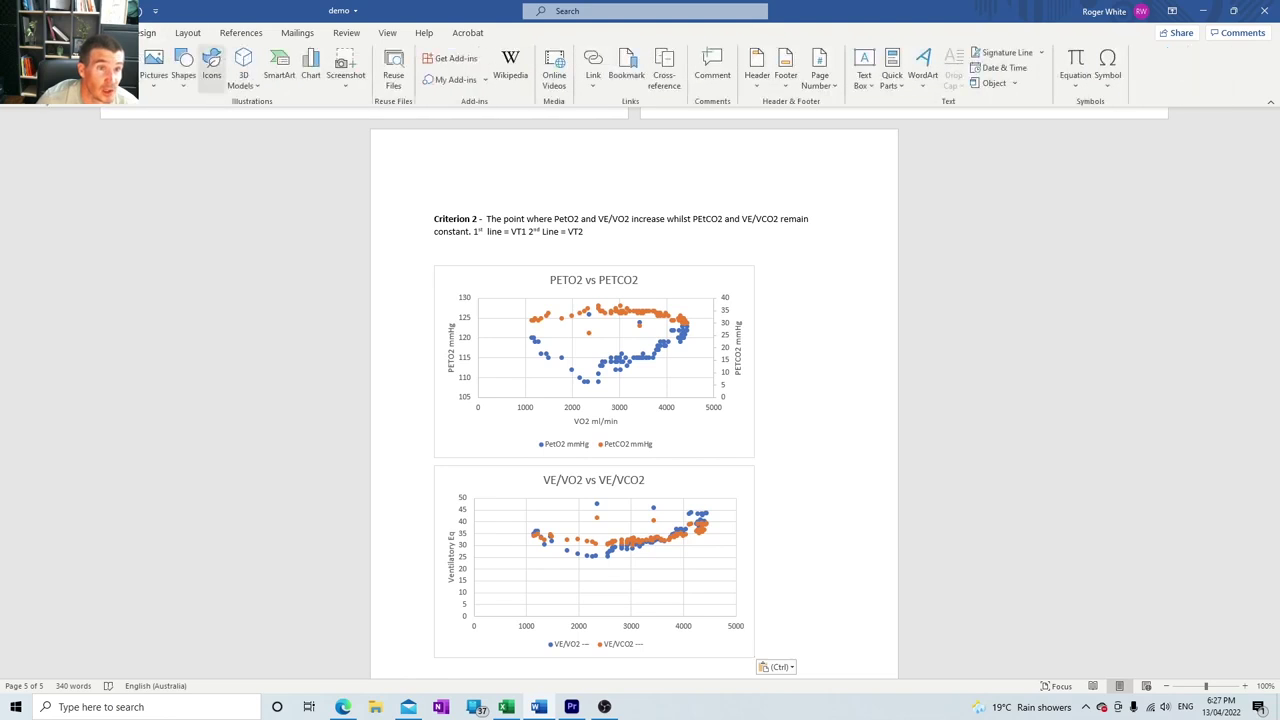
{"action": "left_click", "coordinate": [183, 75]}
{"action": "left_click", "coordinate": [191, 119]}
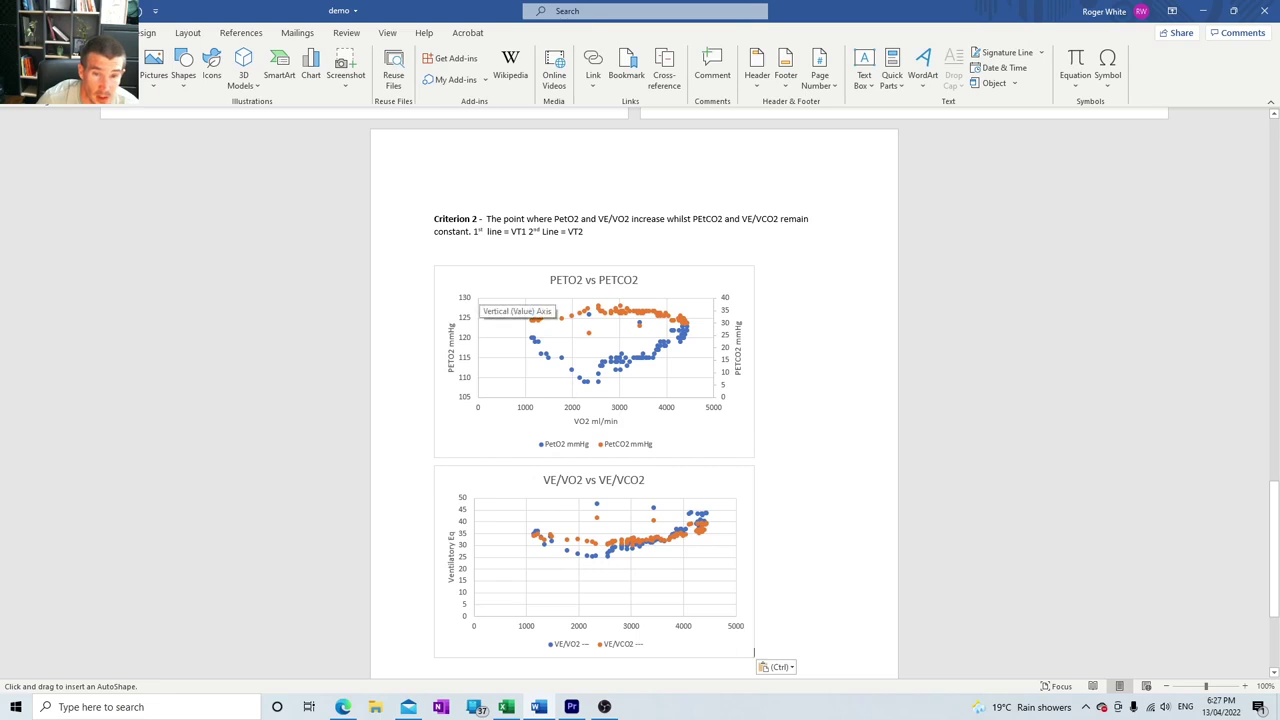
{"action": "mouse_move", "coordinate": [478, 305]}
{"action": "left_mouse_down"}
{"action": "mouse_move", "coordinate": [477, 678]}
{"action": "mouse_move", "coordinate": [478, 638]}
{"action": "left_mouse_up"}
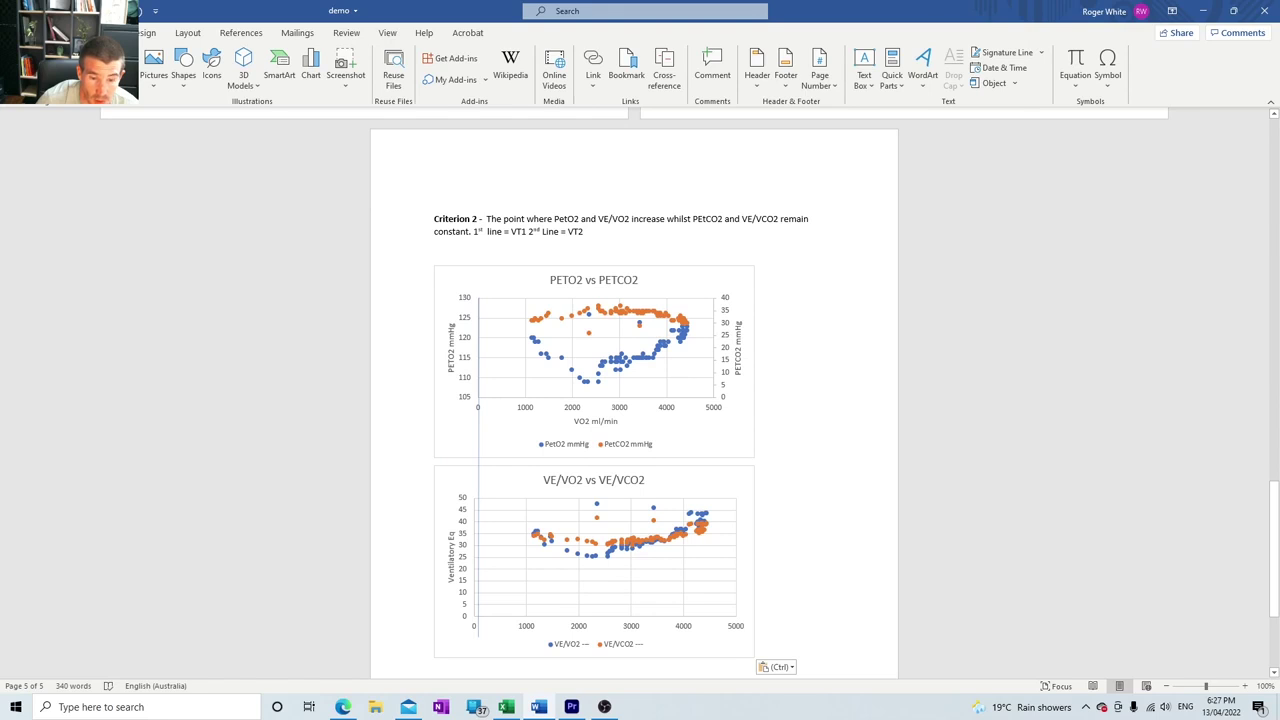
{"action": "left_click_drag", "start_coordinate": [478, 637], "coordinate": [478, 637]}
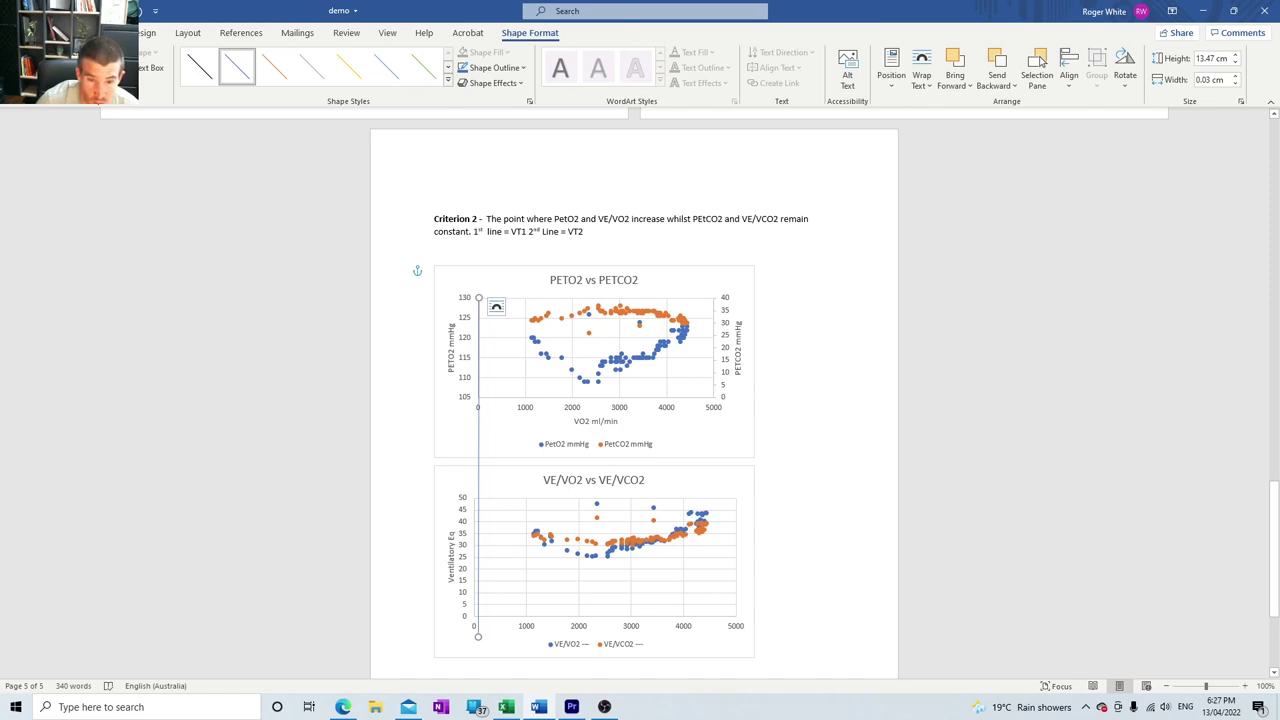
Step: Using the line as a guide, shift the lower chart's plot area to zero and narrow the chart to match the upper chart's 5000 mark
{"action": "left_click", "coordinate": [490, 570]}
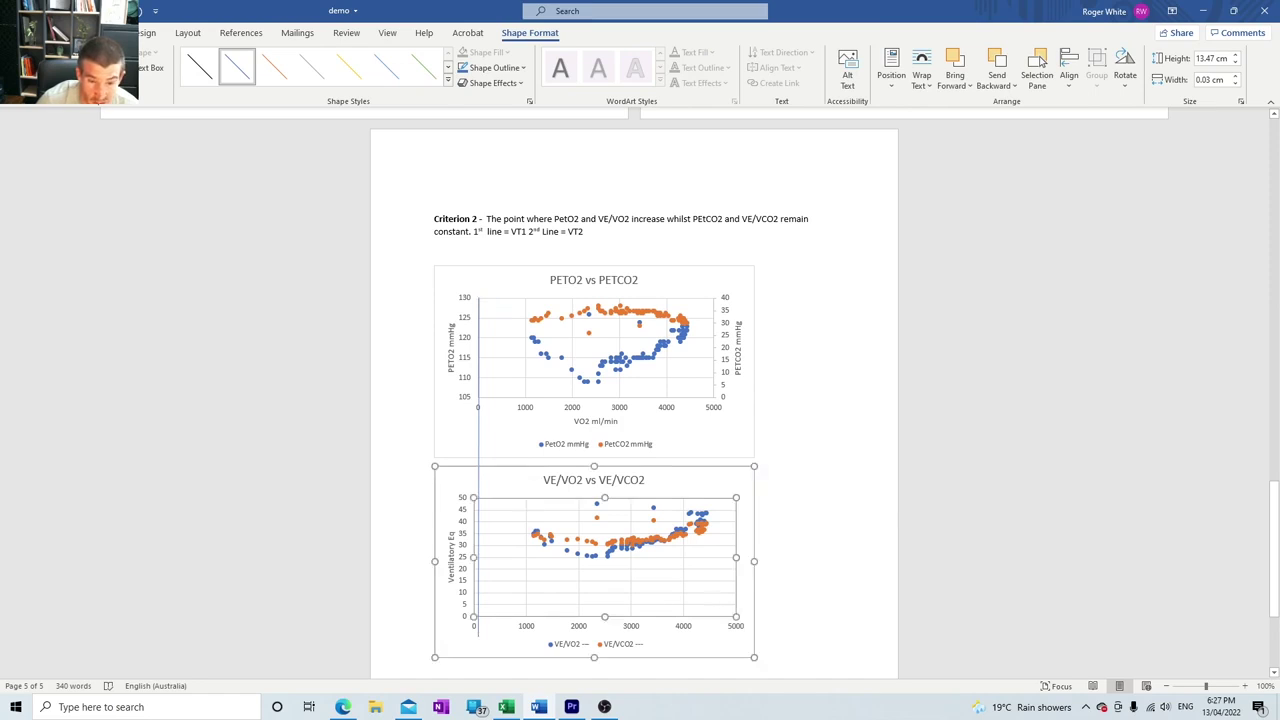
{"action": "left_click_drag", "start_coordinate": [490, 570], "coordinate": [494, 570]}
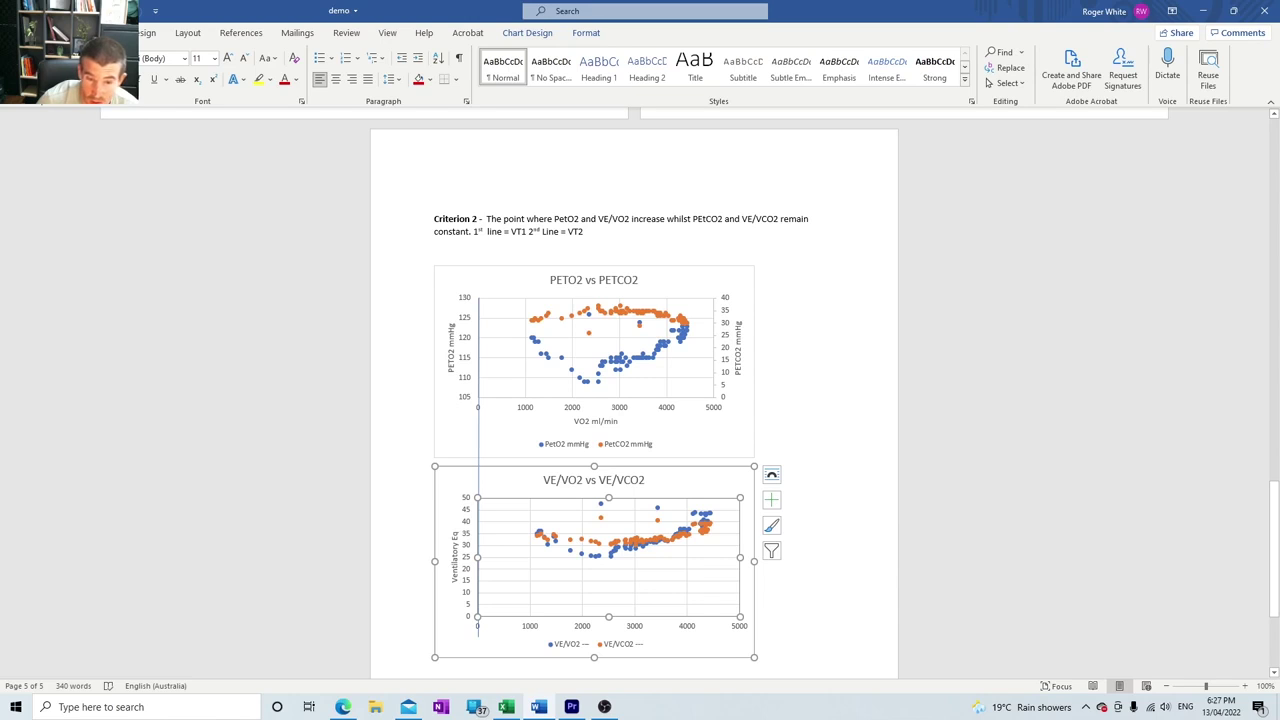
{"action": "left_click", "coordinate": [478, 450]}
{"action": "left_click_drag", "start_coordinate": [478, 450], "coordinate": [713, 448]}
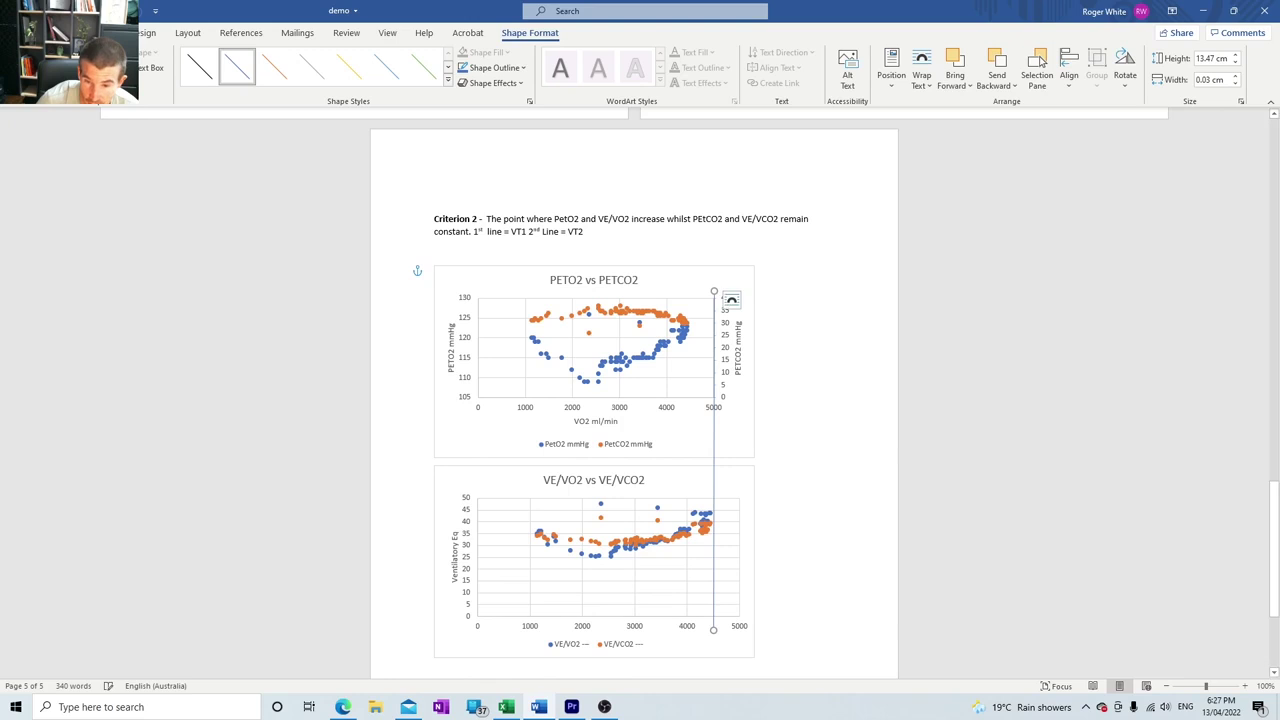
{"action": "left_click", "coordinate": [700, 480]}
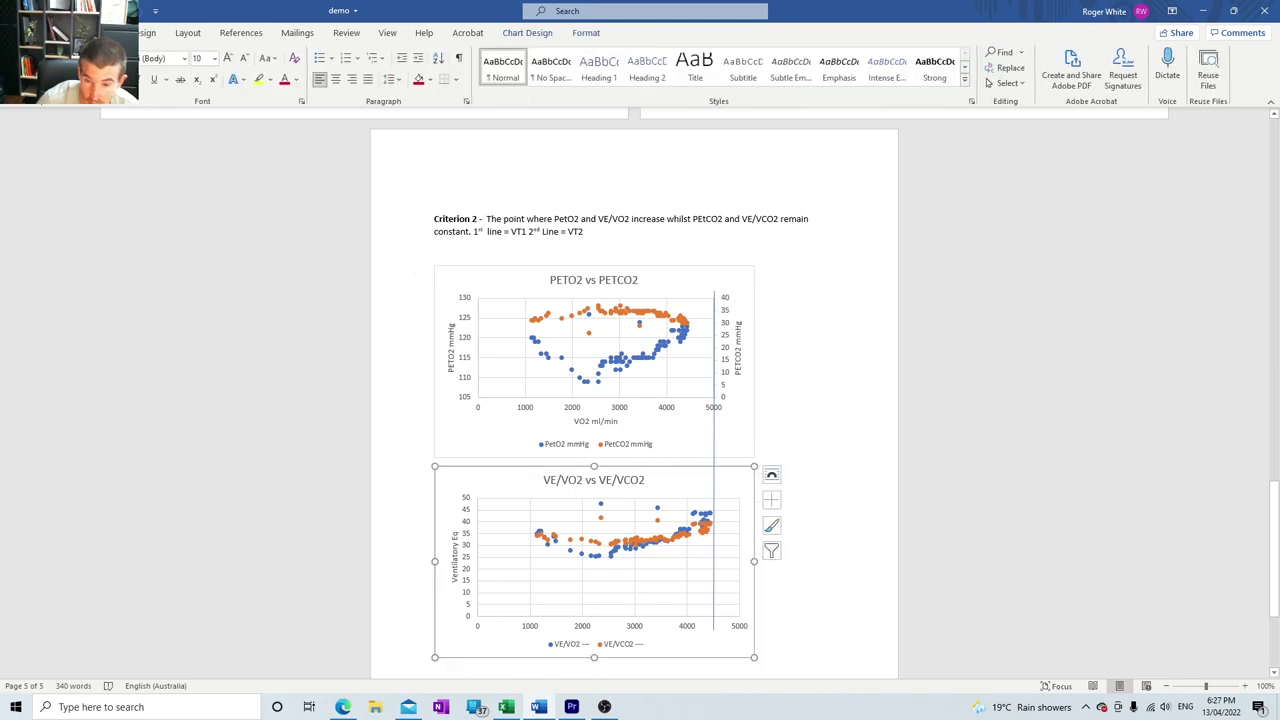
{"action": "left_click_drag", "start_coordinate": [754, 561], "coordinate": [728, 561]}
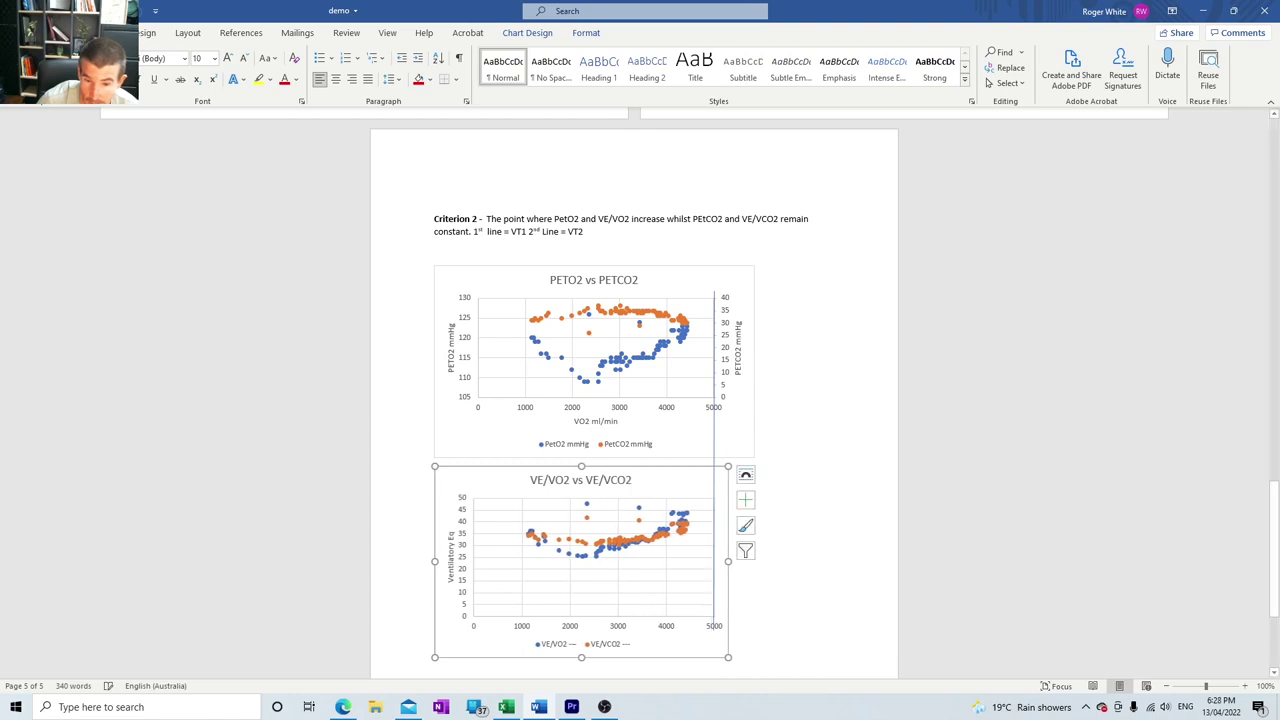
Step: Return the guide line to the upper chart's zero mark and shift the lower chart's plot area slightly to line up with it
{"action": "left_click_drag", "start_coordinate": [714, 461], "coordinate": [483, 461]}
{"action": "key", "text": "Left"}
{"action": "key", "text": "Left"}
{"action": "key", "text": "Left"}
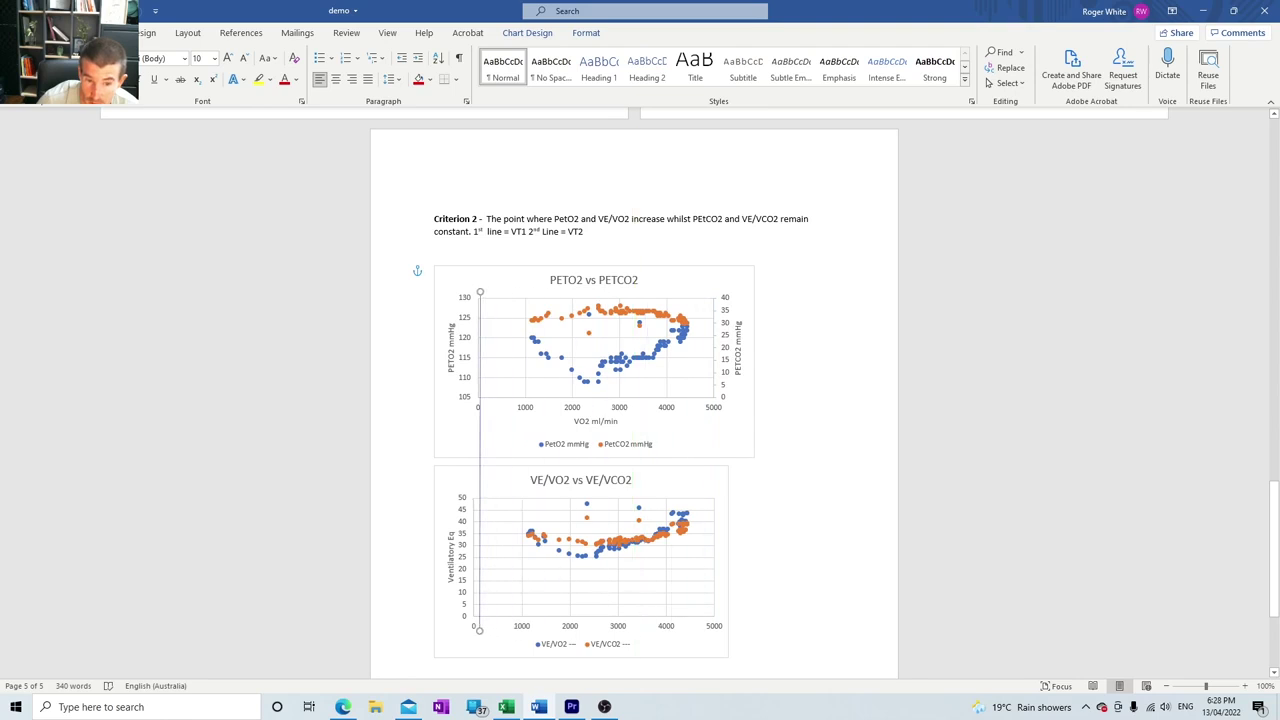
{"action": "key", "text": "Left"}
{"action": "left_click", "coordinate": [600, 569]}
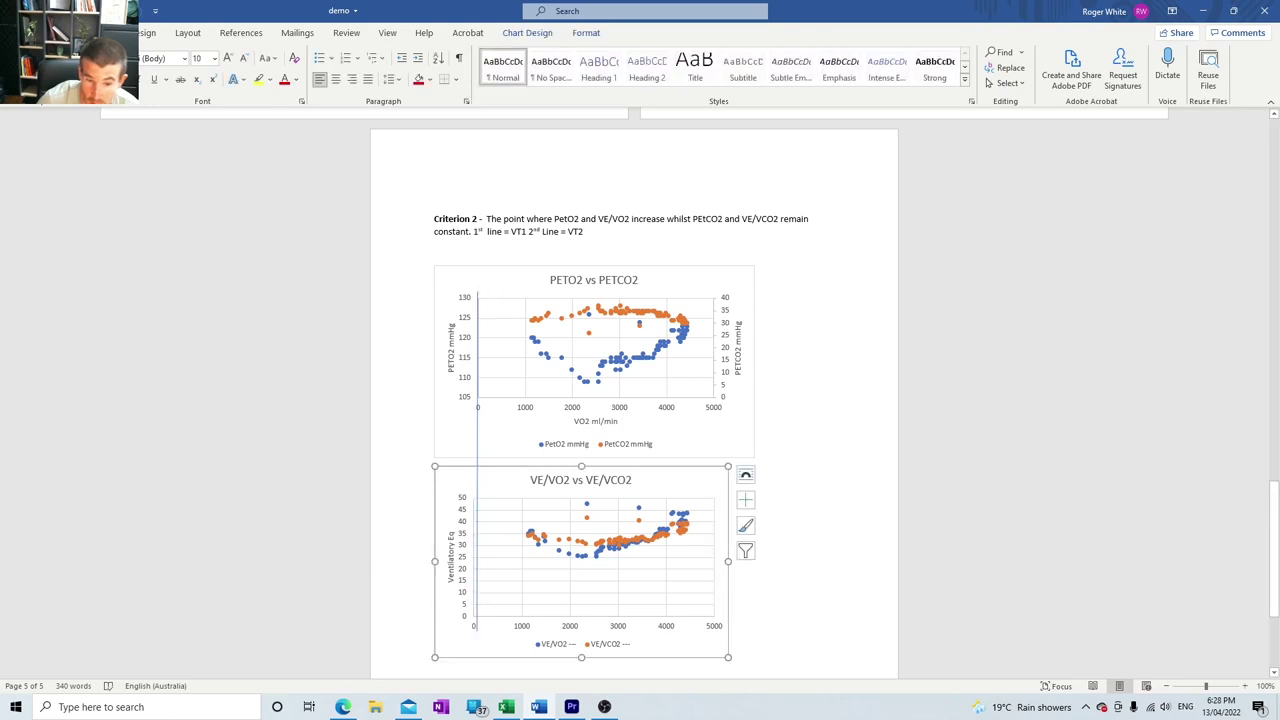
{"action": "left_click", "coordinate": [600, 578]}
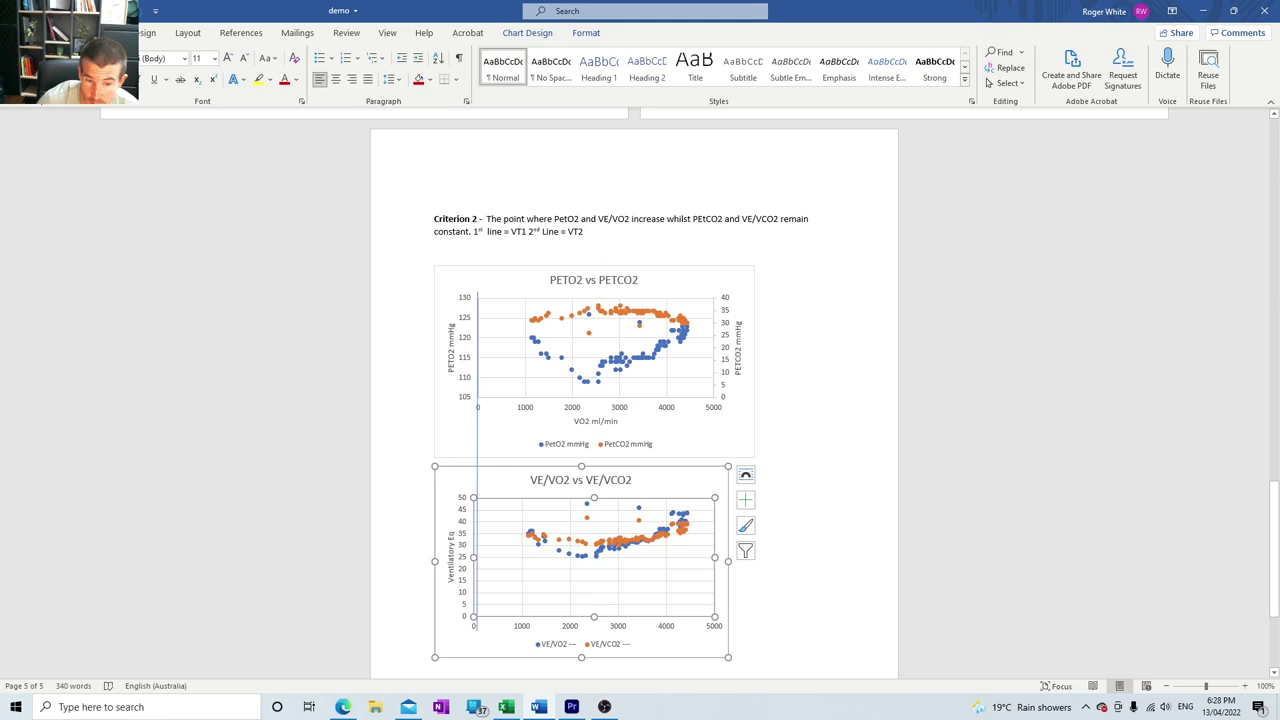
{"action": "left_click_drag", "start_coordinate": [600, 578], "coordinate": [585, 560]}
Step: Move the vertical line to about 2500 on the VO2 axis and lower it so it spans both plot areas
{"action": "left_click_drag", "start_coordinate": [477, 462], "coordinate": [481, 427]}
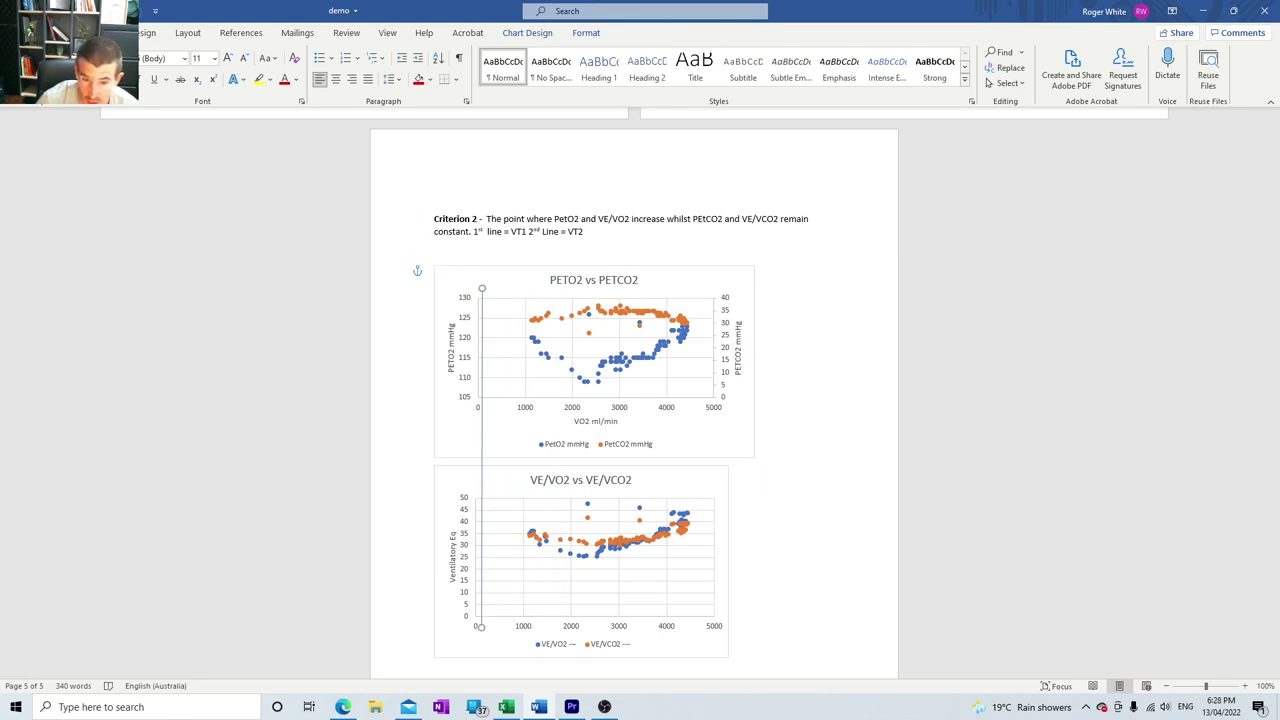
{"action": "left_click_drag", "start_coordinate": [481, 427], "coordinate": [598, 383]}
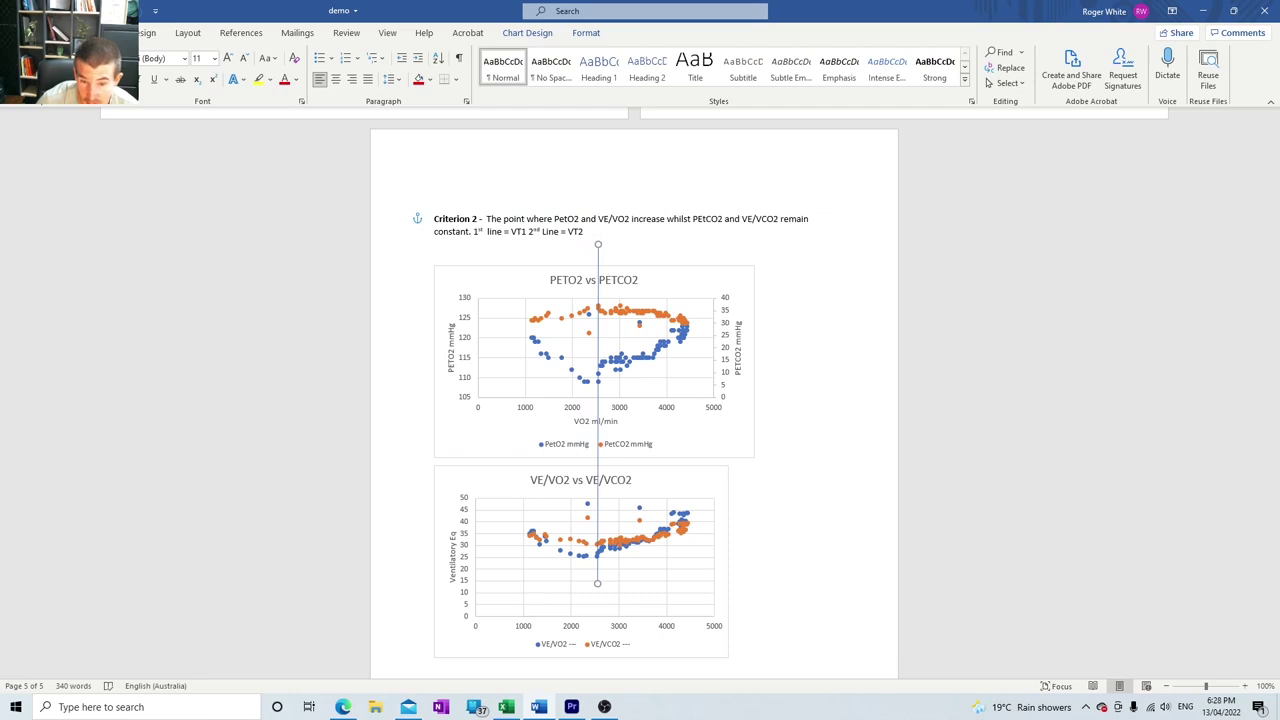
{"action": "key", "text": "Down"}
{"action": "key", "text": "Down"}
{"action": "key", "text": "Down"}
{"action": "key", "text": "Down"}
{"action": "key", "text": "Down"}
{"action": "key", "text": "Down"}
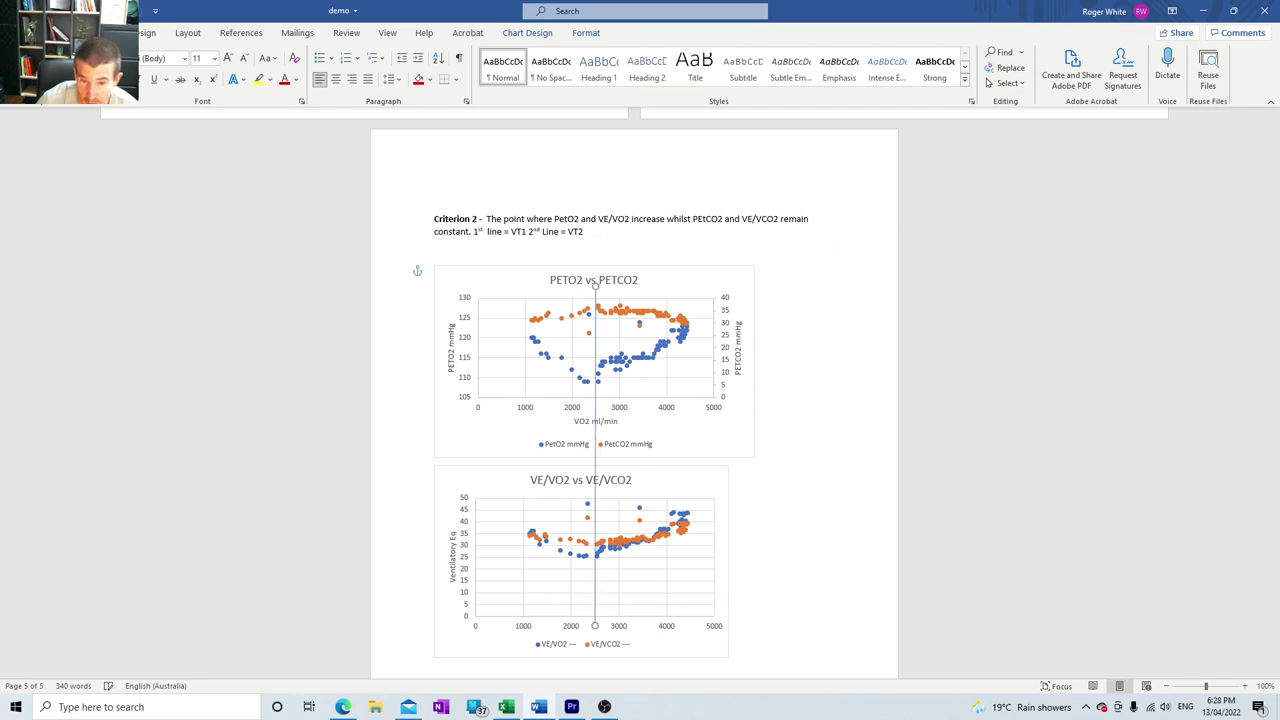
Step: Fine-tune the vertical line's horizontal position at the VT1 point, where PETO2 and VE/VO2 start to rise
{"action": "key", "text": "Left"}
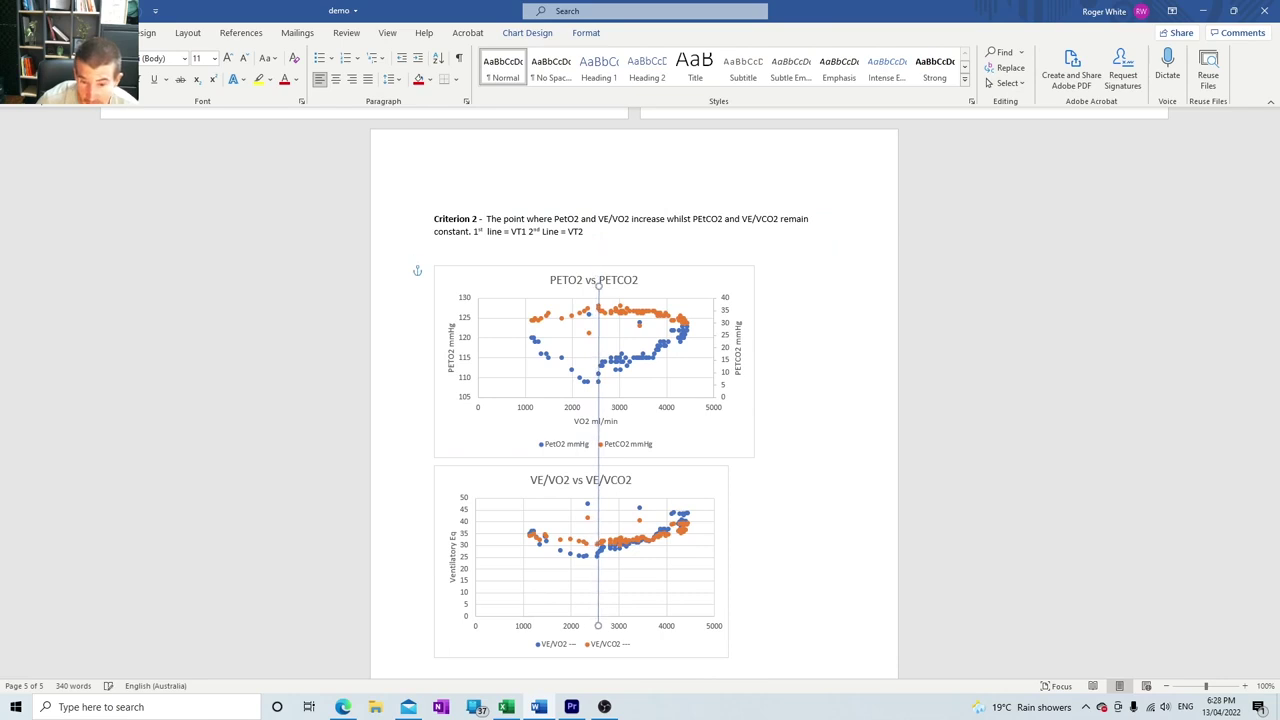
{"action": "key", "text": "Left"}
{"action": "key", "text": "Left"}
{"action": "key", "text": "Right"}
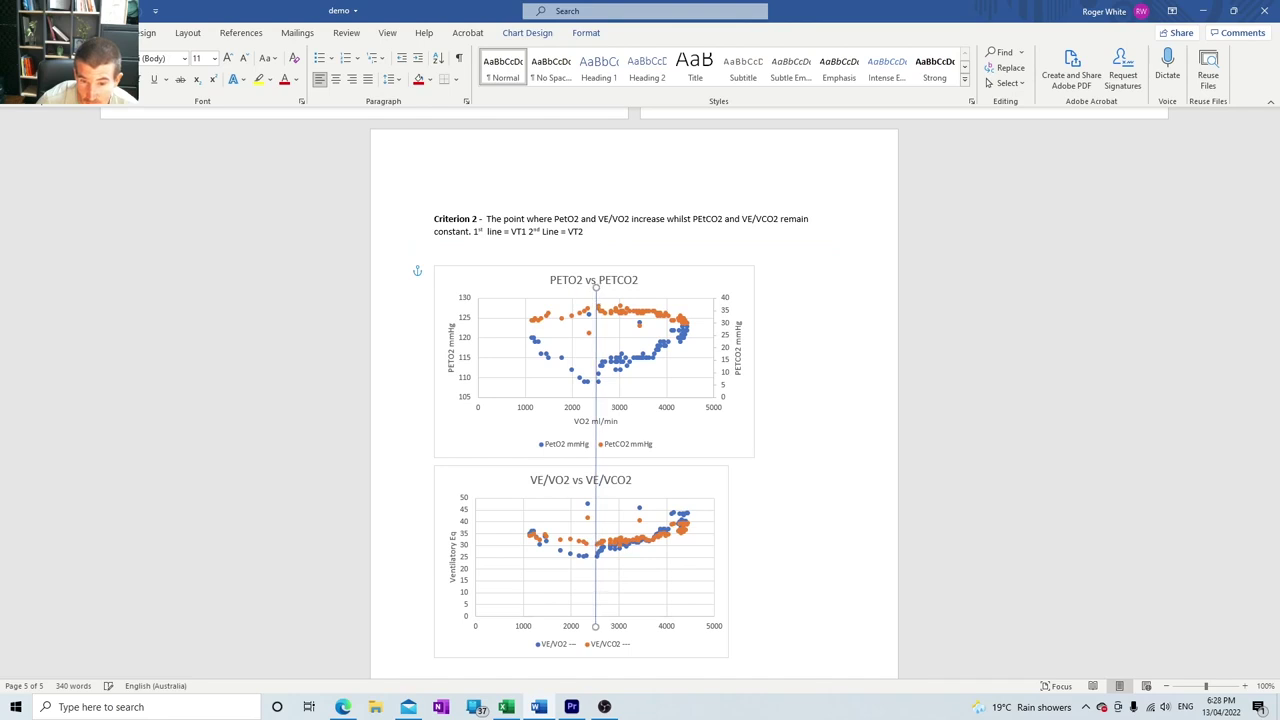
{"action": "key", "text": "Right"}
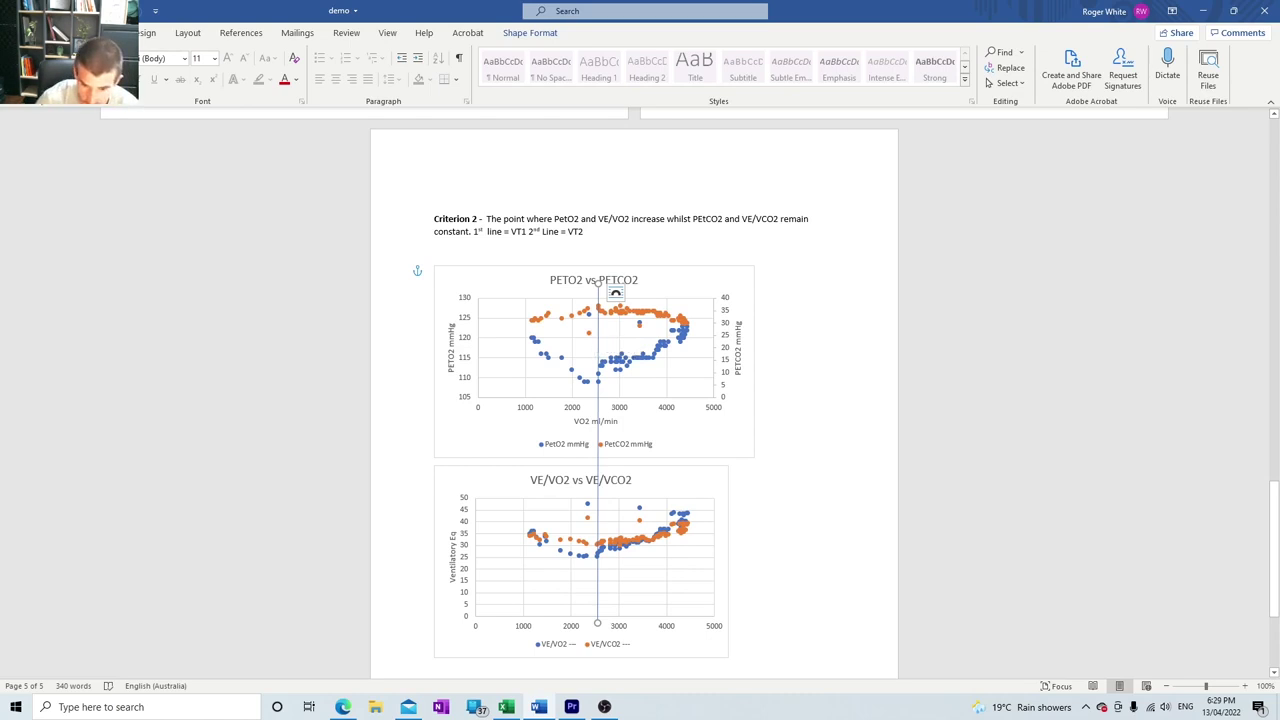
{"action": "key", "text": "Left"}
{"action": "key", "text": "Left"}
{"action": "key", "text": "Left"}
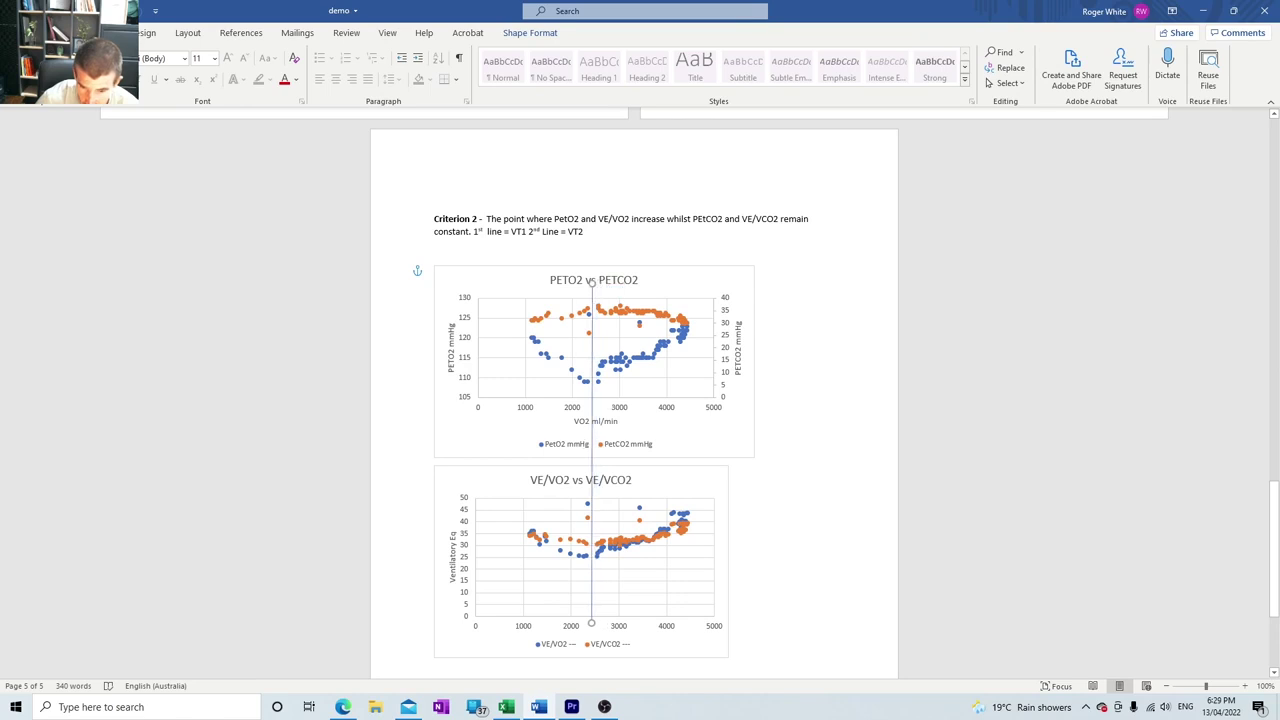
{"action": "key", "text": "Right"}
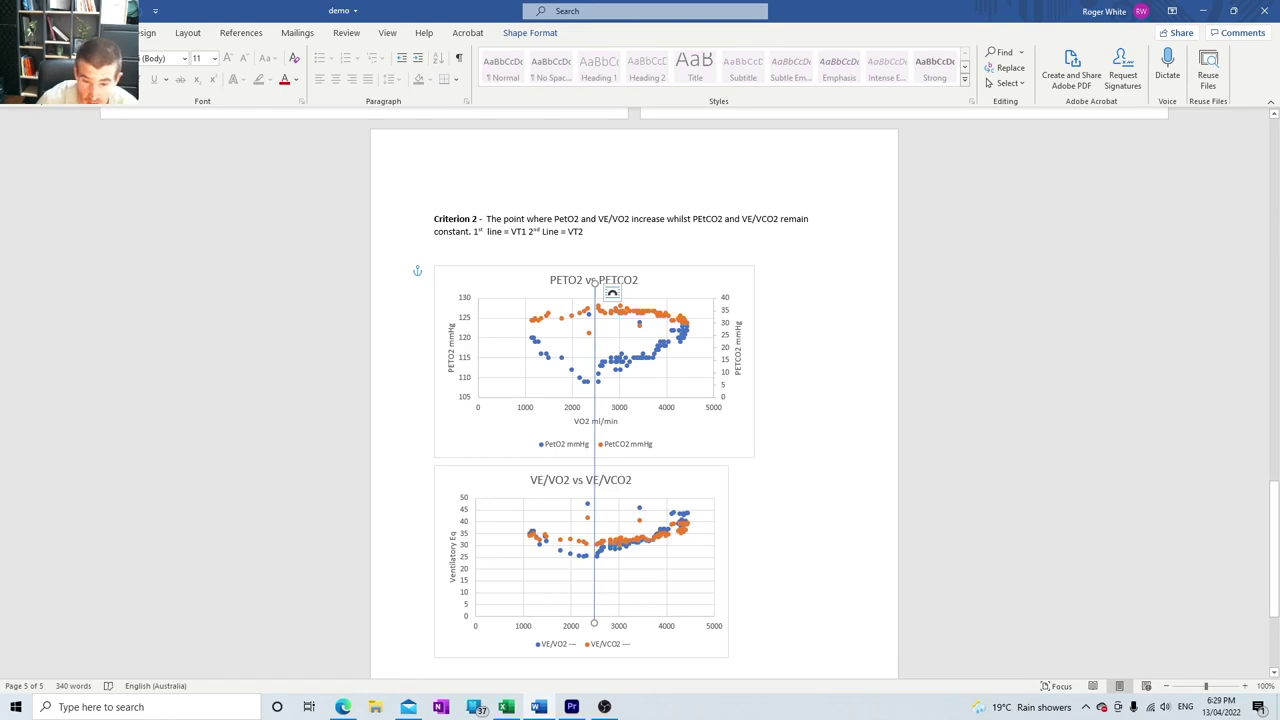
Step: Add minor gridlines to the horizontal axis of the VE/VO2 vs VE/VCO2 chart
{"action": "left_click", "coordinate": [660, 580]}
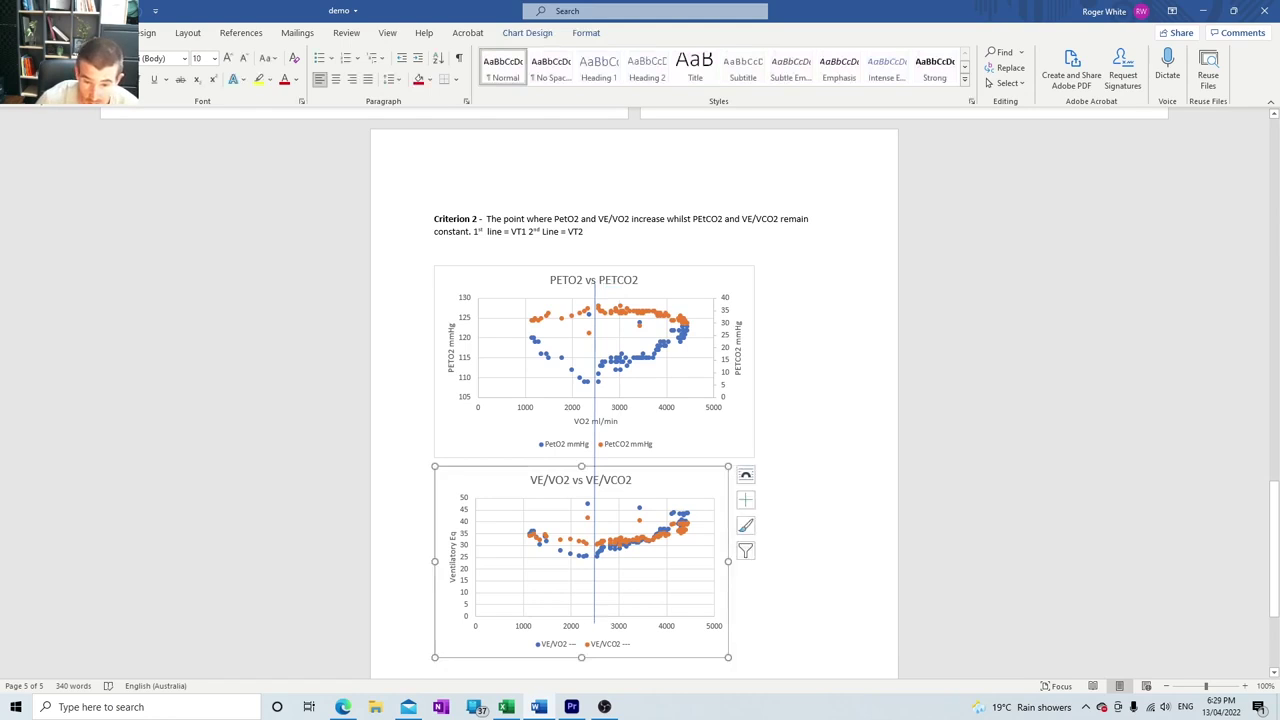
{"action": "left_click", "coordinate": [643, 604]}
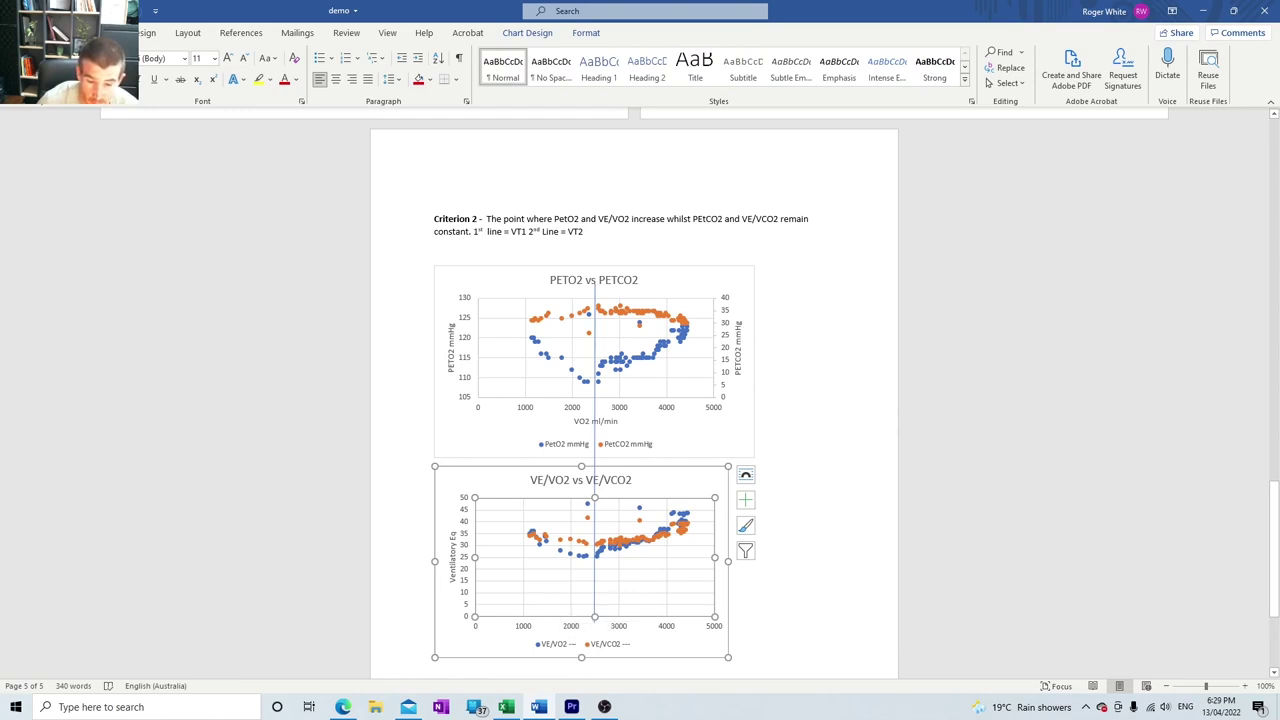
{"action": "left_click", "coordinate": [584, 623]}
{"action": "right_click", "coordinate": [584, 623]}
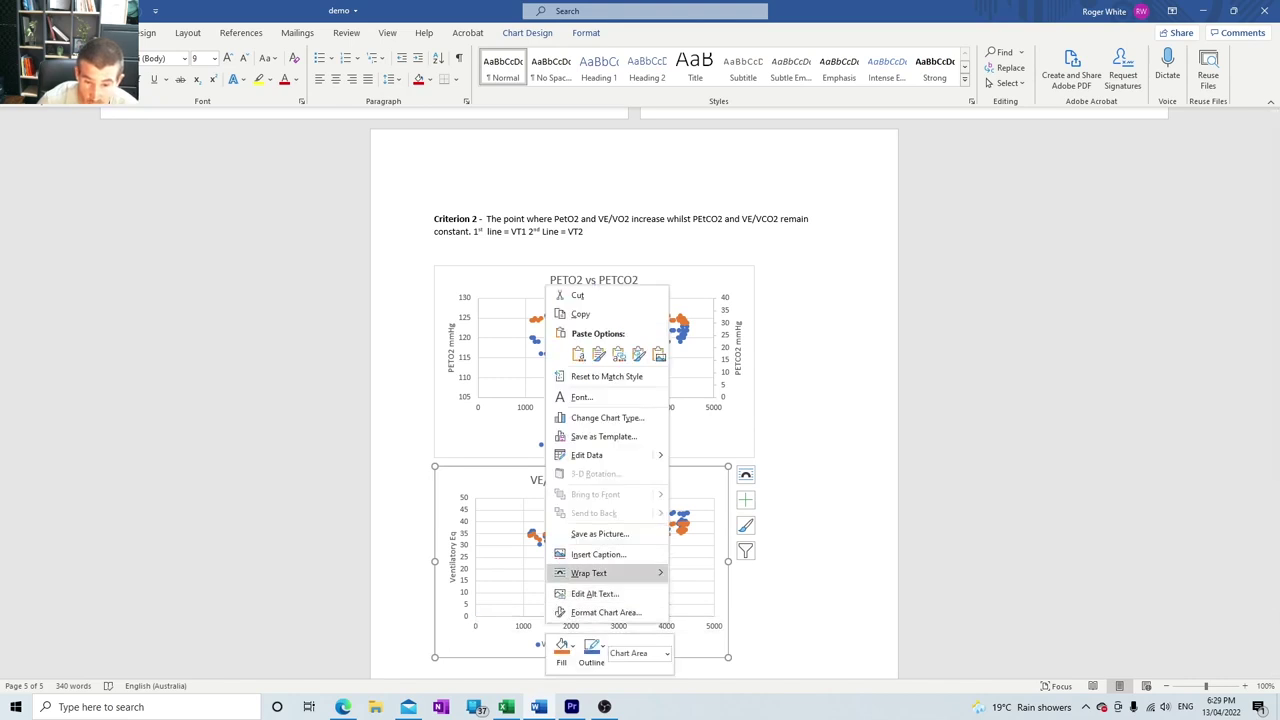
{"action": "key", "text": "Escape"}
{"action": "right_click", "coordinate": [528, 624]}
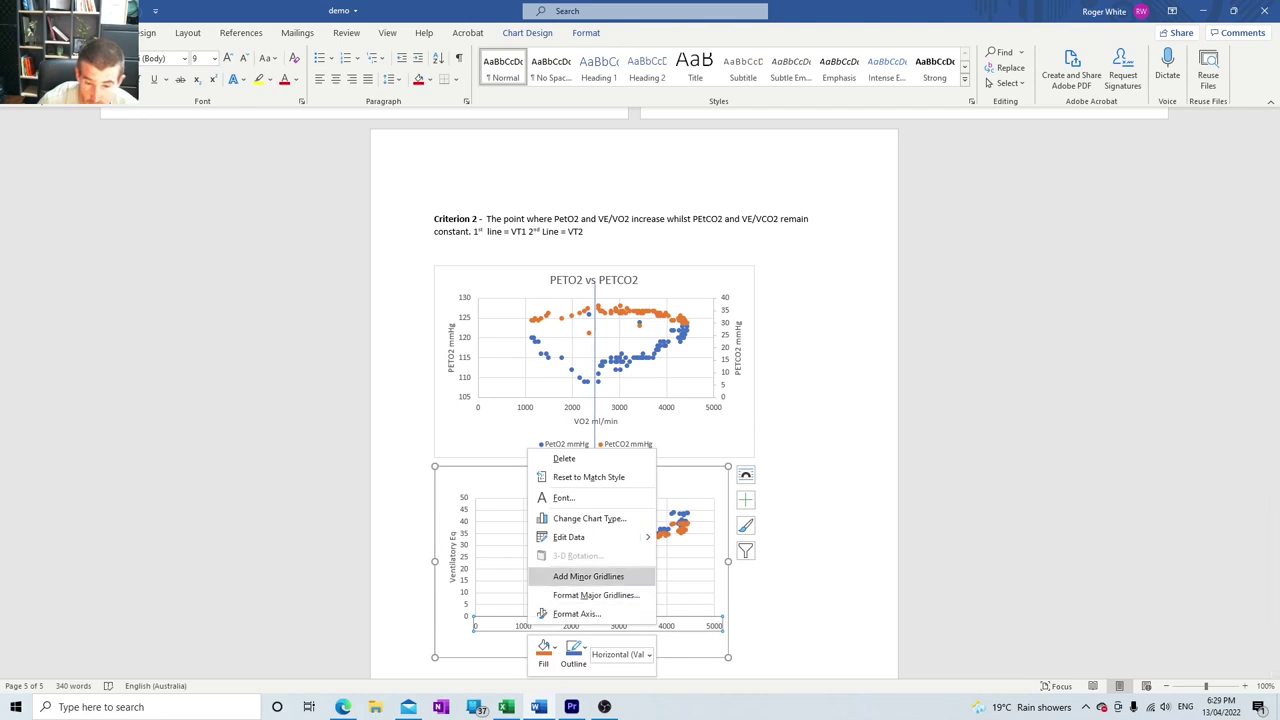
{"action": "left_click", "coordinate": [588, 576]}
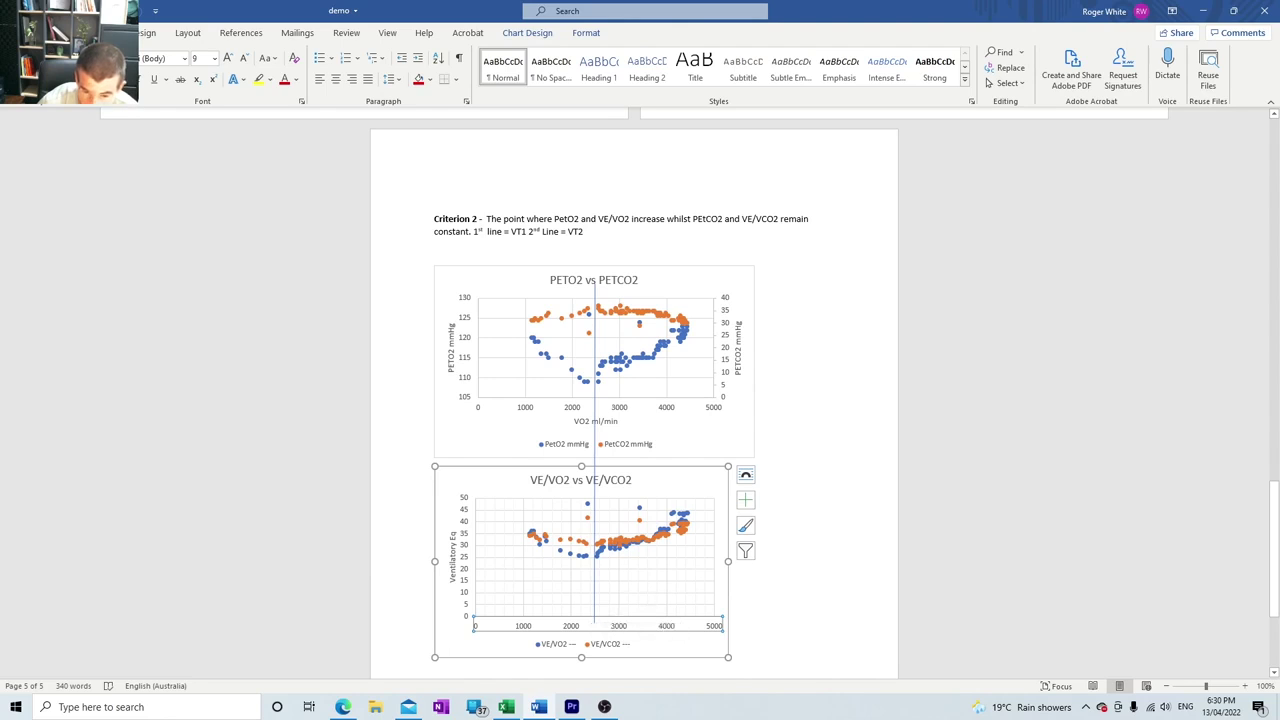
Step: Append "is approx 2500ml" to the "VT1 is approx O2 using criterion 2" line below the charts
{"action": "scroll", "coordinate": [640, 400], "scroll_direction": "down", "scroll_amount": 3}
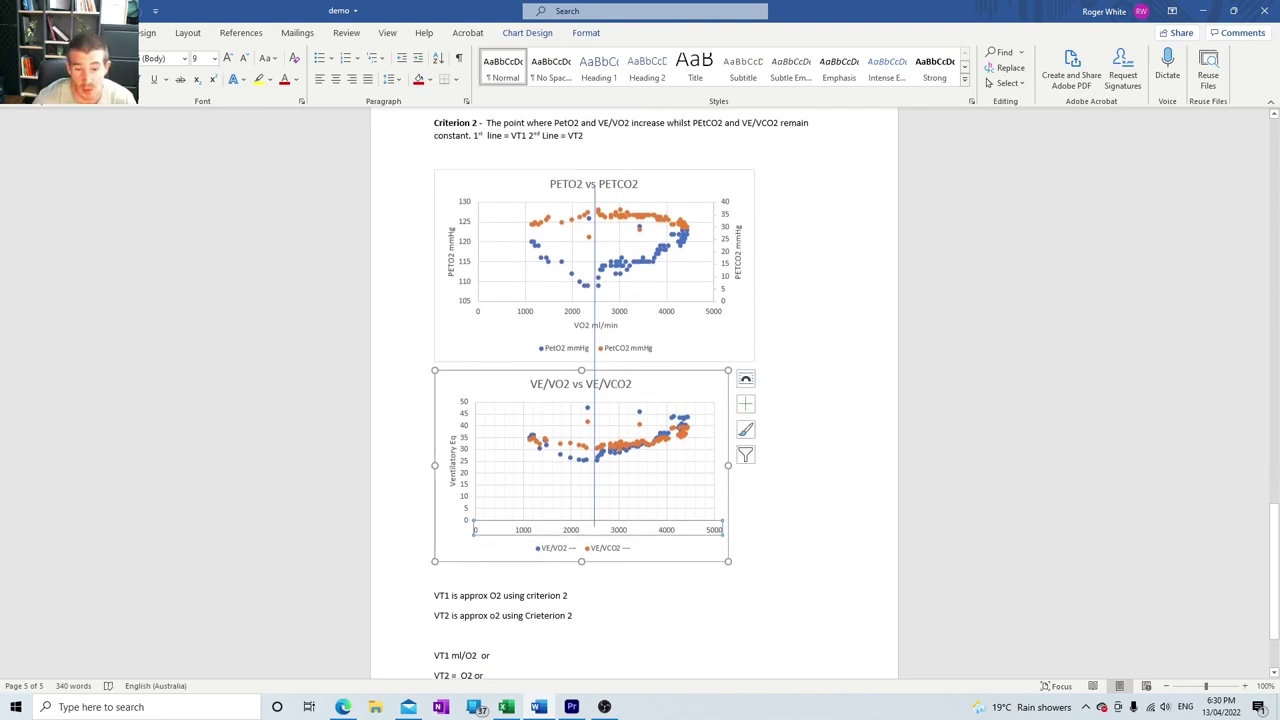
{"action": "left_click", "coordinate": [568, 595]}
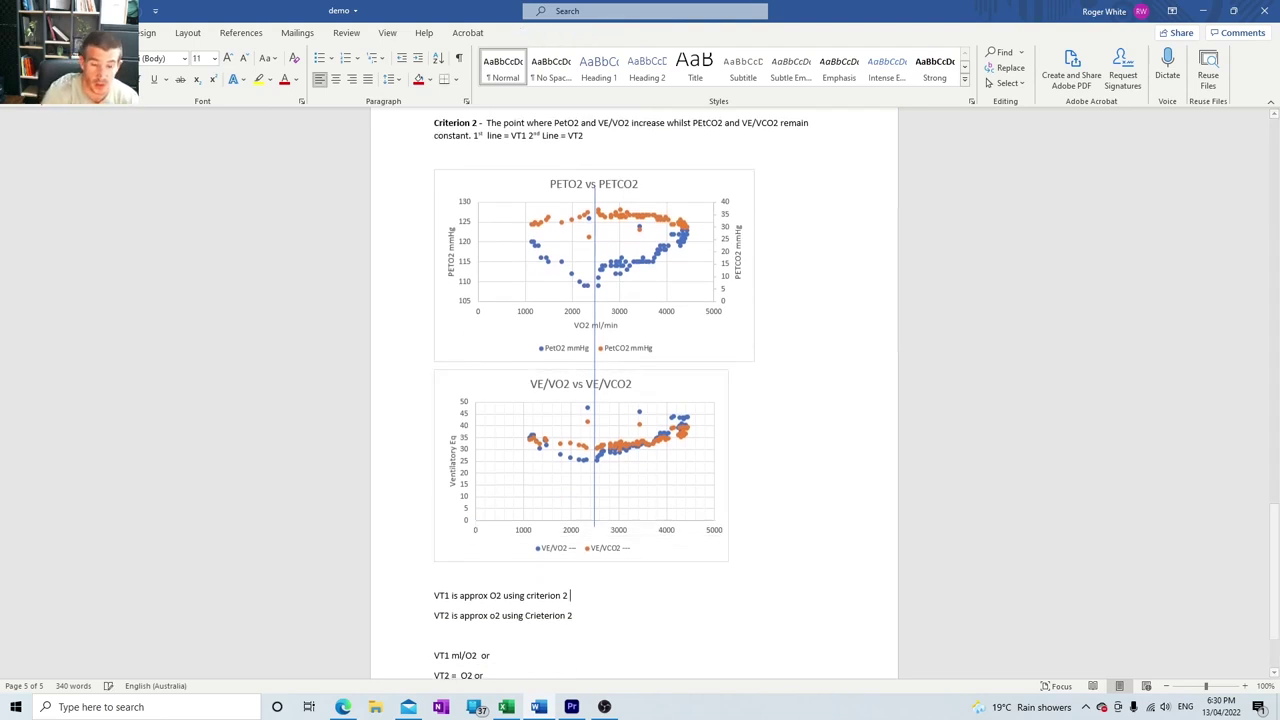
{"action": "type", "text": "is approx "}
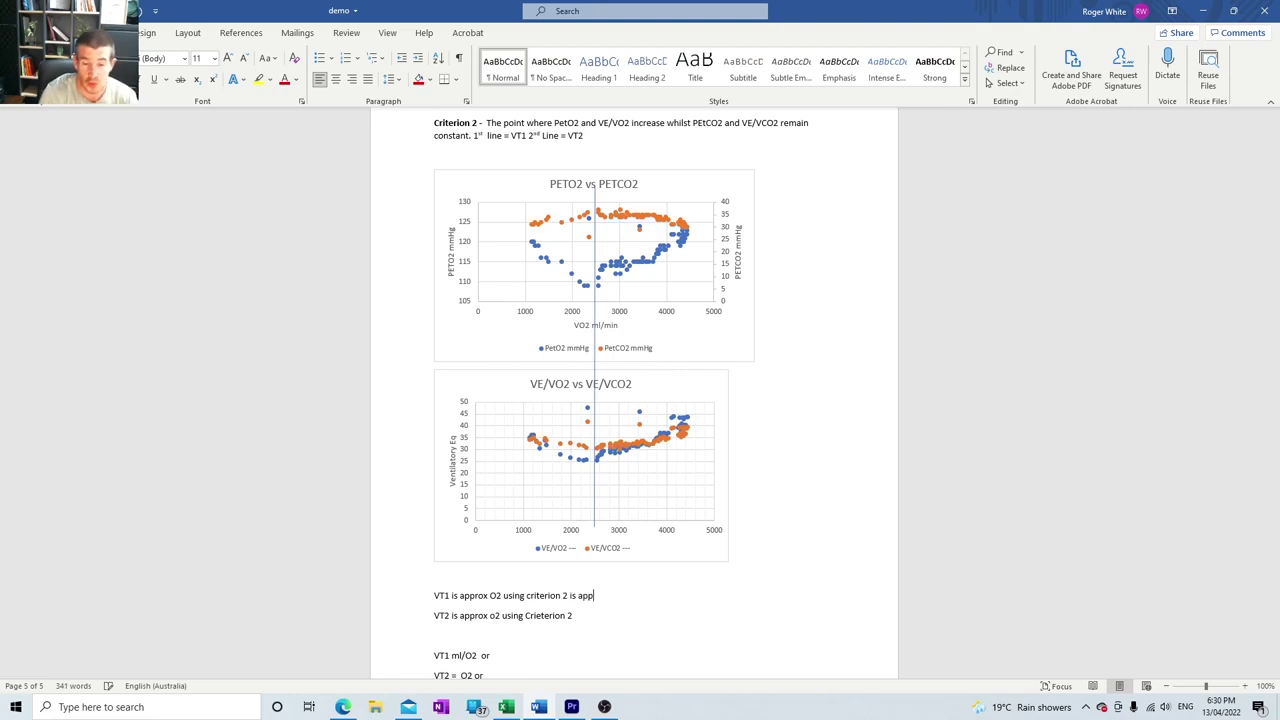
{"action": "type", "text": "2500ml"}
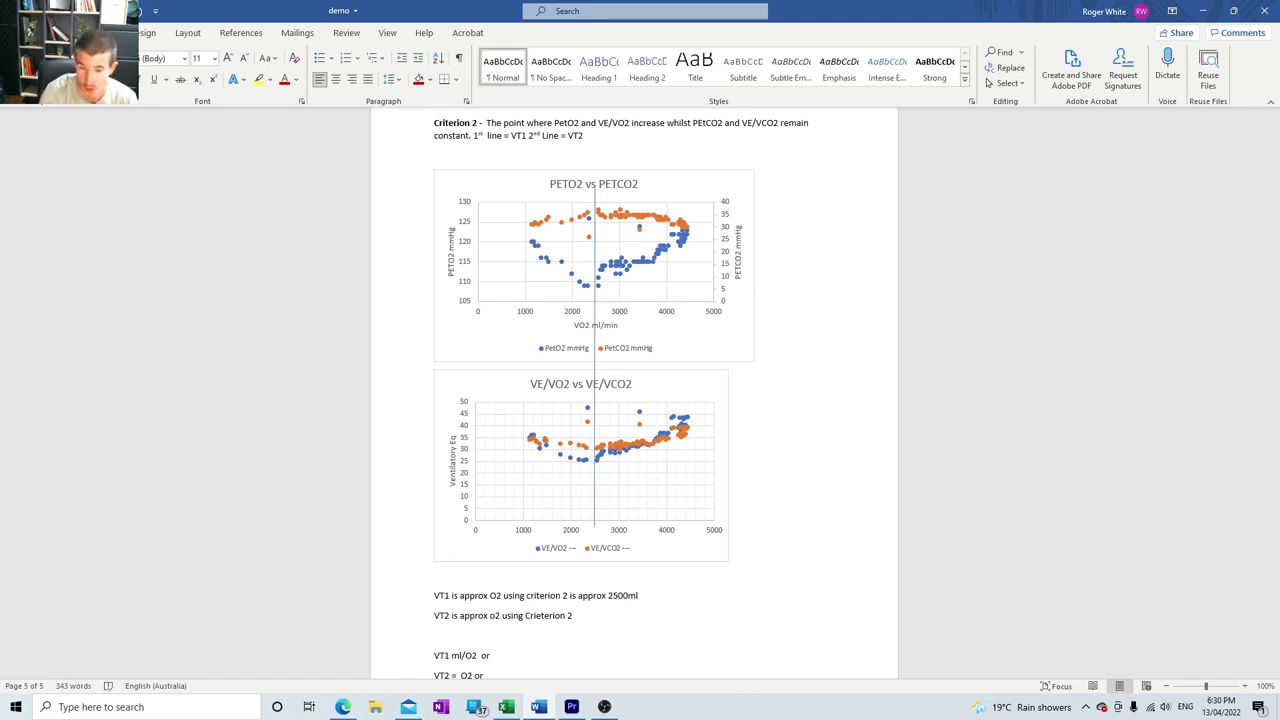
Step: Complete the Criterion 2 VT1 line with "O2" and compare it with the Criterion 1 thresholds beneath the V-Slope chart
{"action": "type", "text": " O2"}
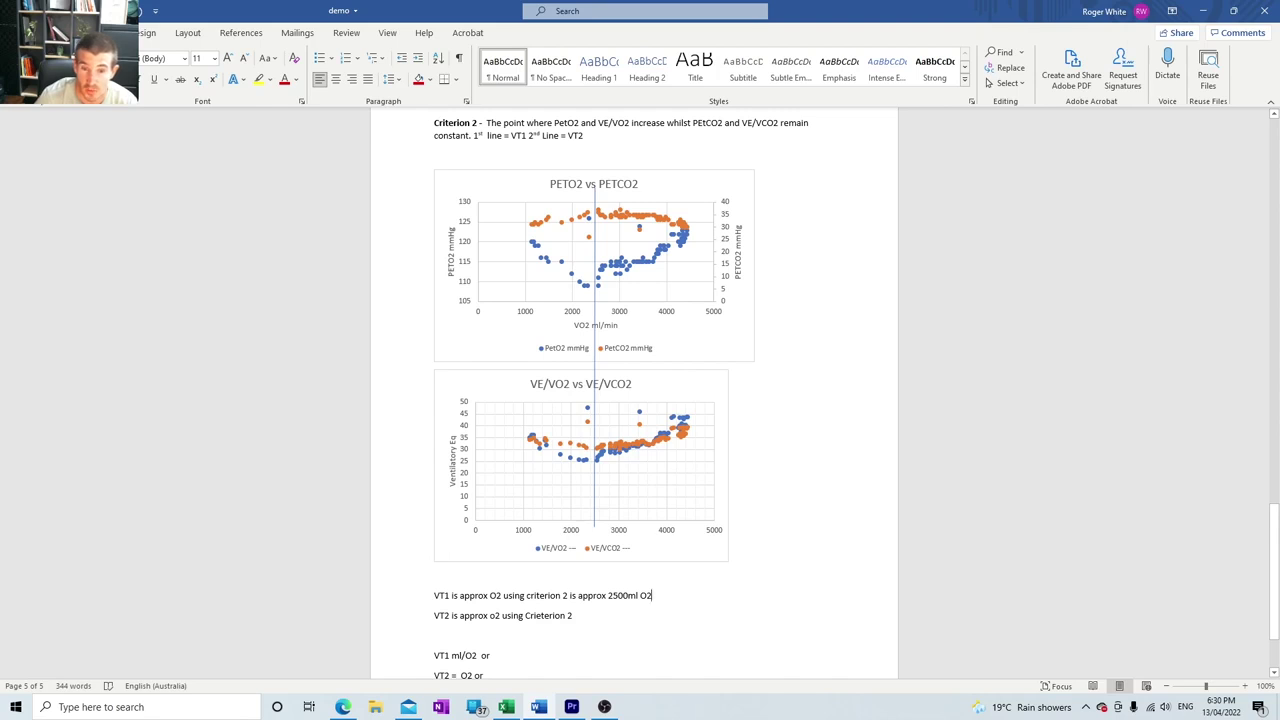
{"action": "scroll", "coordinate": [640, 400], "scroll_direction": "up", "scroll_amount": 10}
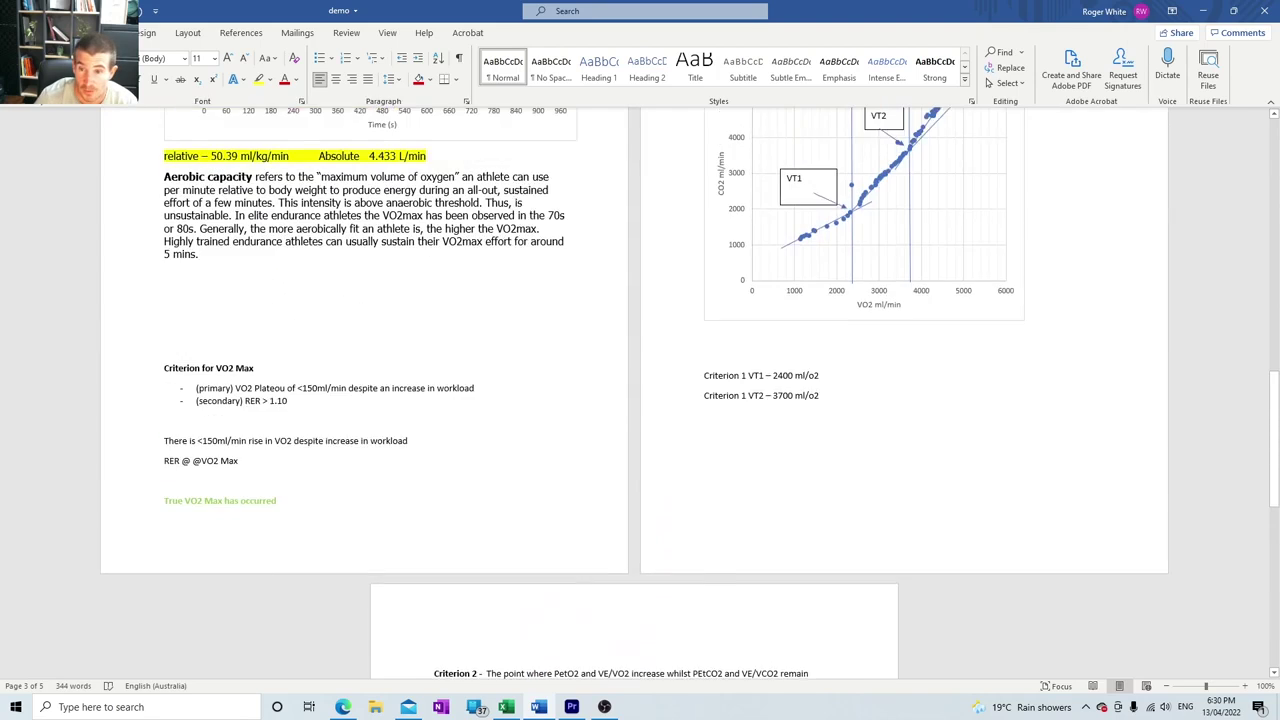
{"action": "scroll", "coordinate": [640, 400], "scroll_direction": "up", "scroll_amount": 3}
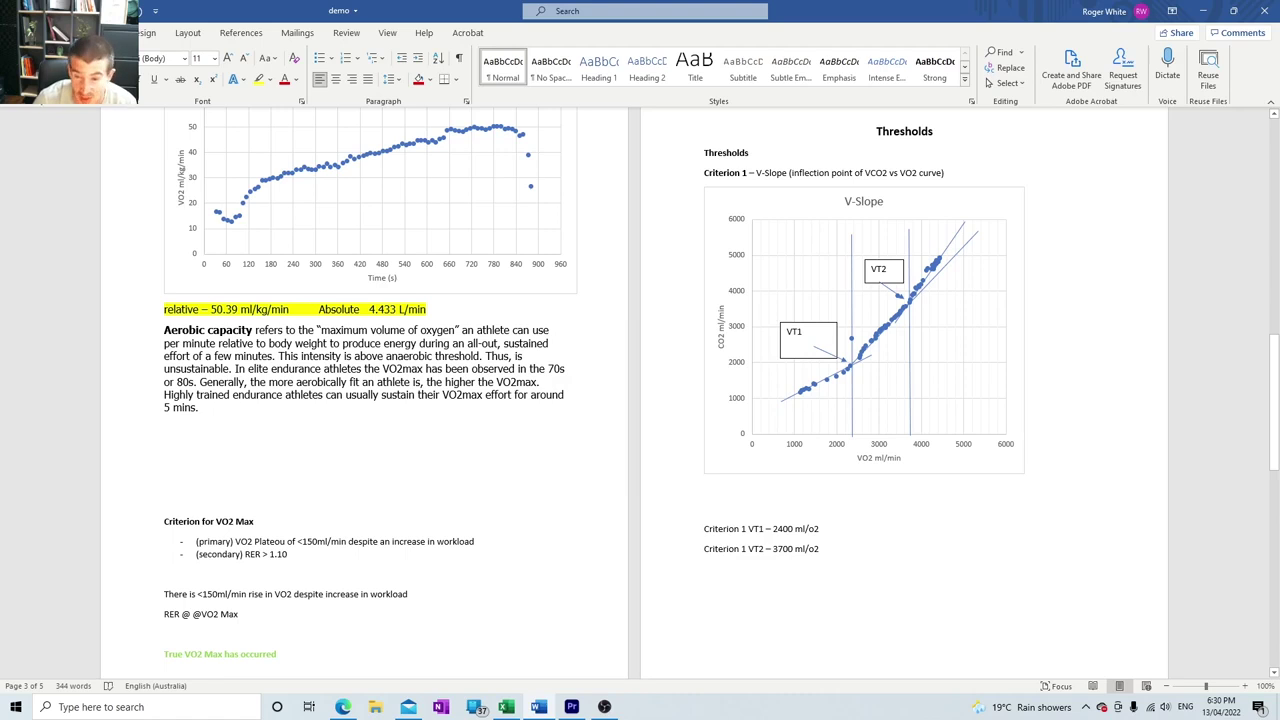
{"action": "scroll", "coordinate": [595, 672], "scroll_direction": "down", "scroll_amount": 5}
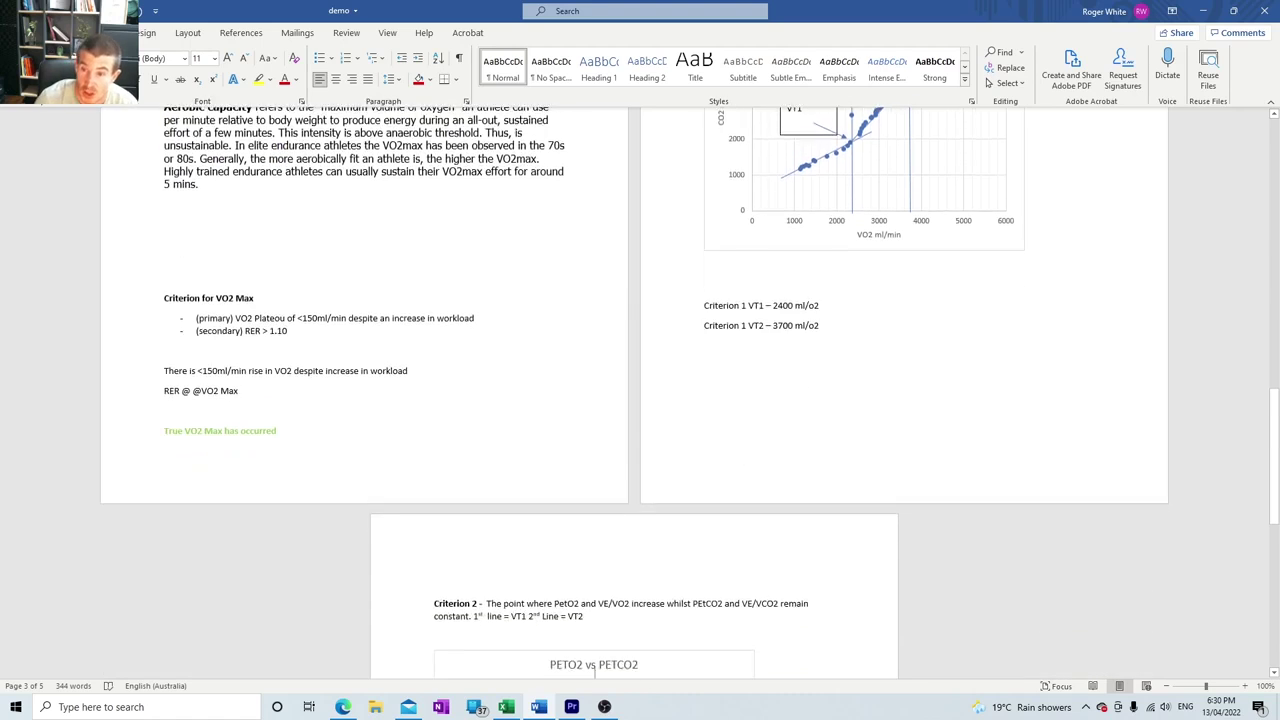
{"action": "scroll", "coordinate": [595, 672], "scroll_direction": "down", "scroll_amount": 6}
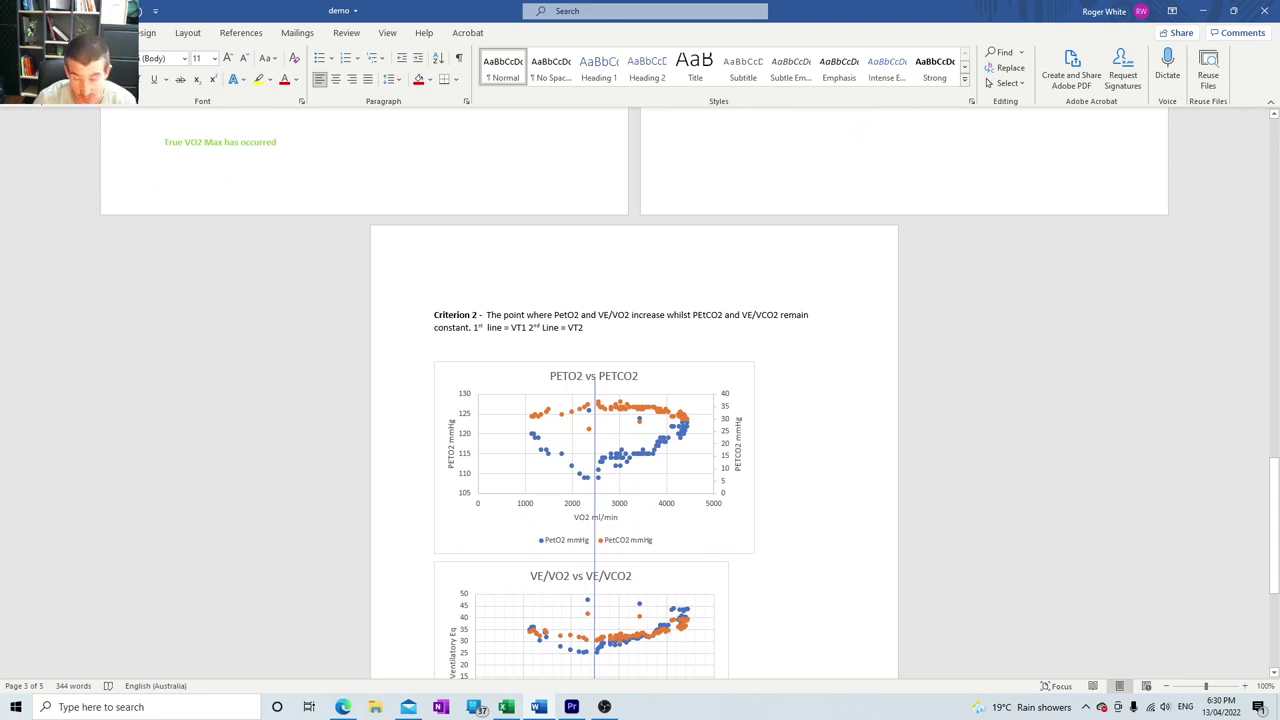
{"action": "scroll", "coordinate": [595, 672], "scroll_direction": "down", "scroll_amount": 4}
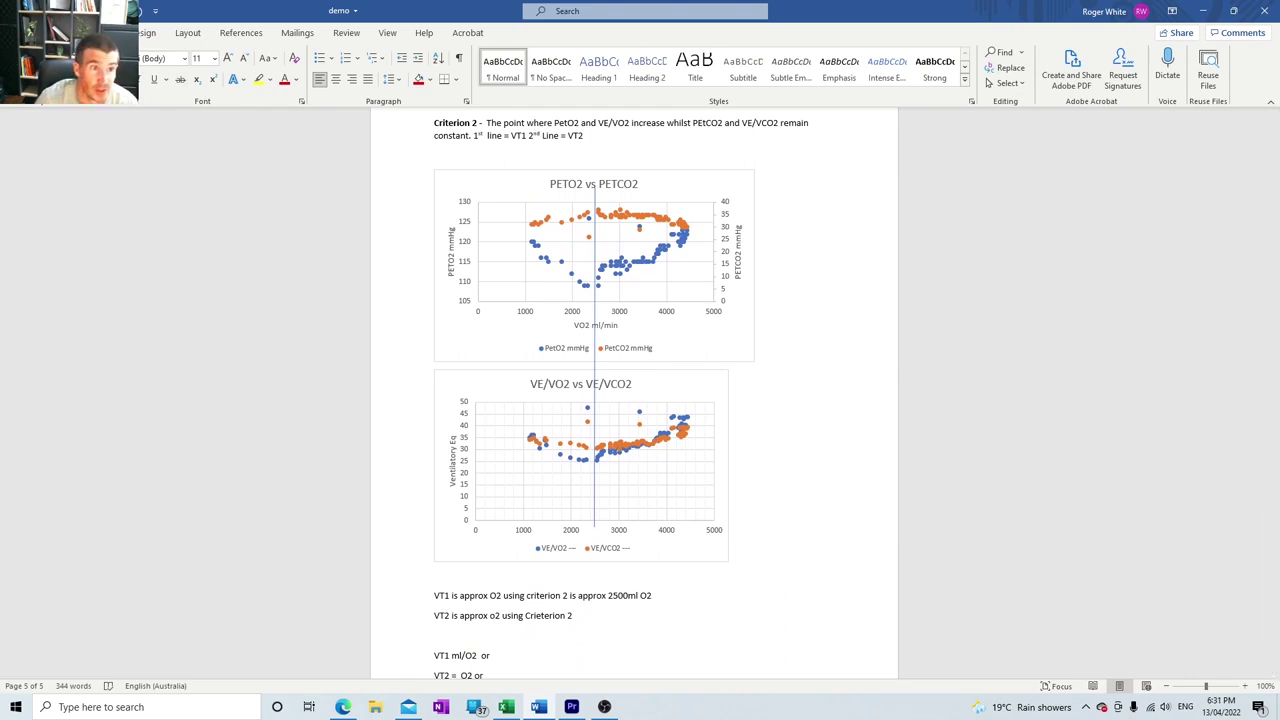
Step: Draw a second vertical line about 13.65 cm tall across both Criterion 2 charts, near 3500 on the VO2 axis
{"action": "left_click", "coordinate": [100, 32]}
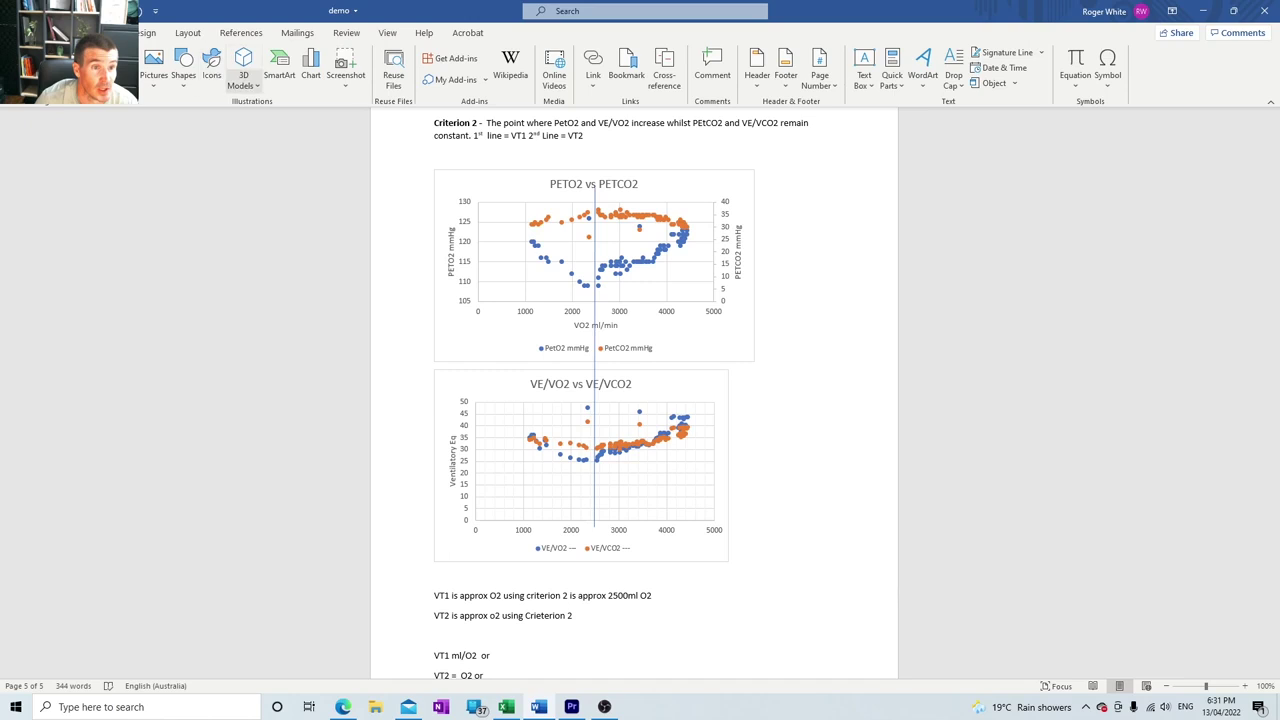
{"action": "left_click", "coordinate": [183, 68]}
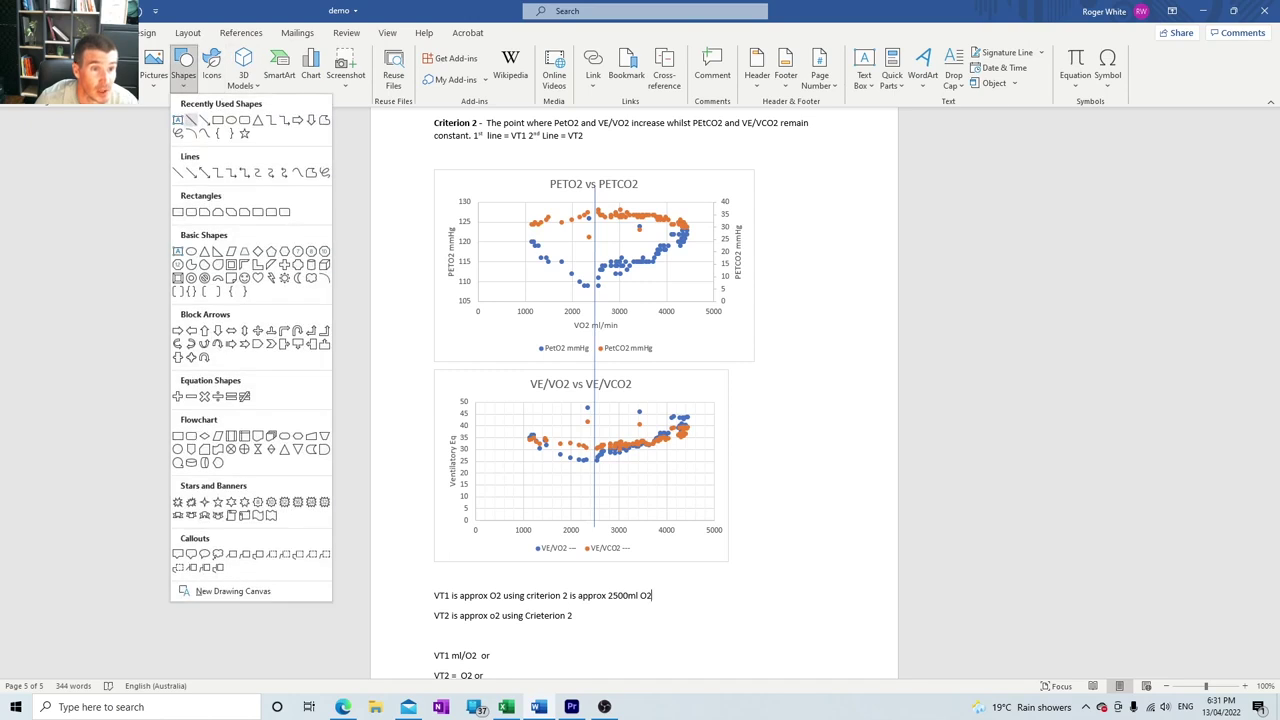
{"action": "left_click", "coordinate": [191, 120]}
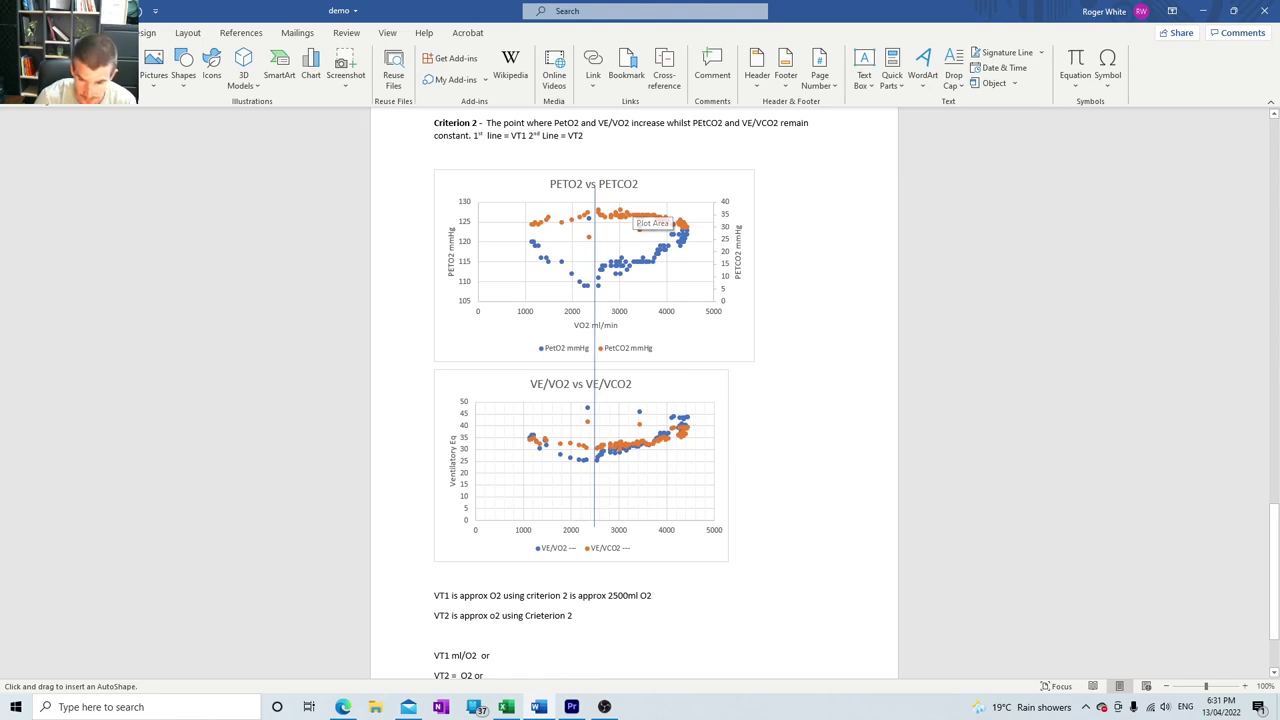
{"action": "left_click_drag", "start_coordinate": [641, 264], "coordinate": [641, 504]}
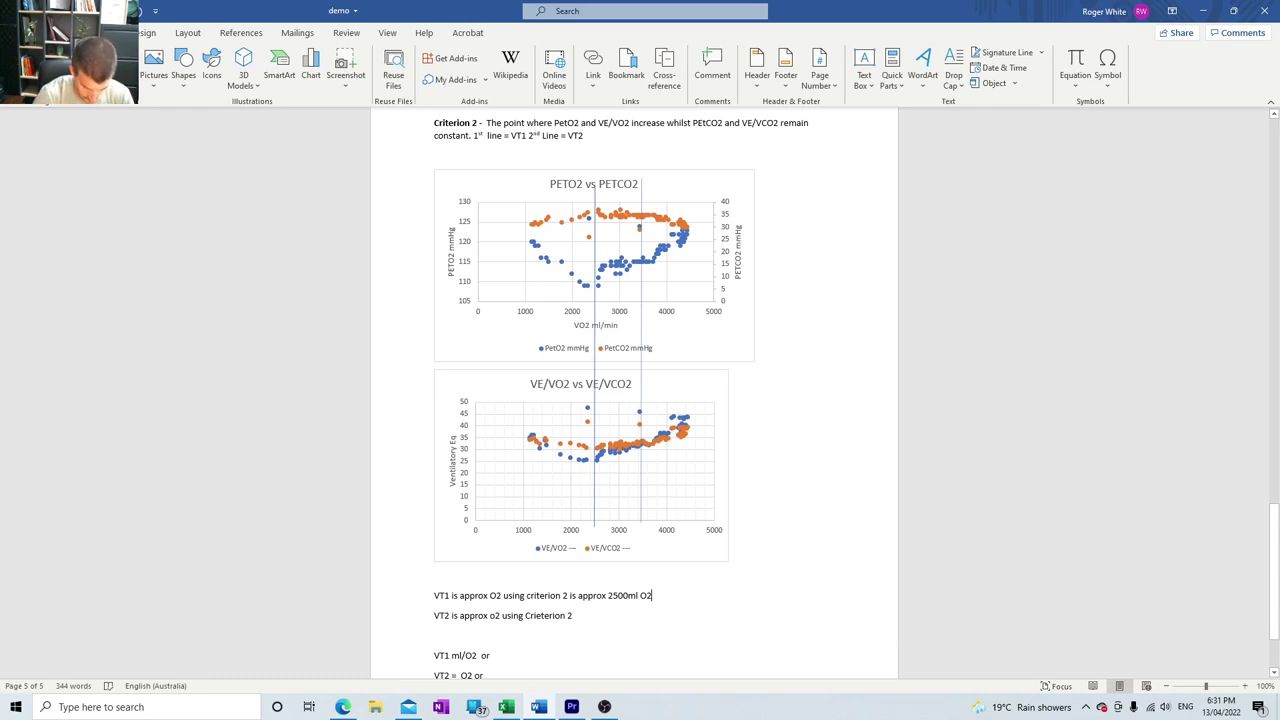
Step: Move the second vertical line to about 3700 on the VO2 axis, at the VT2 point
{"action": "left_click", "coordinate": [641, 350]}
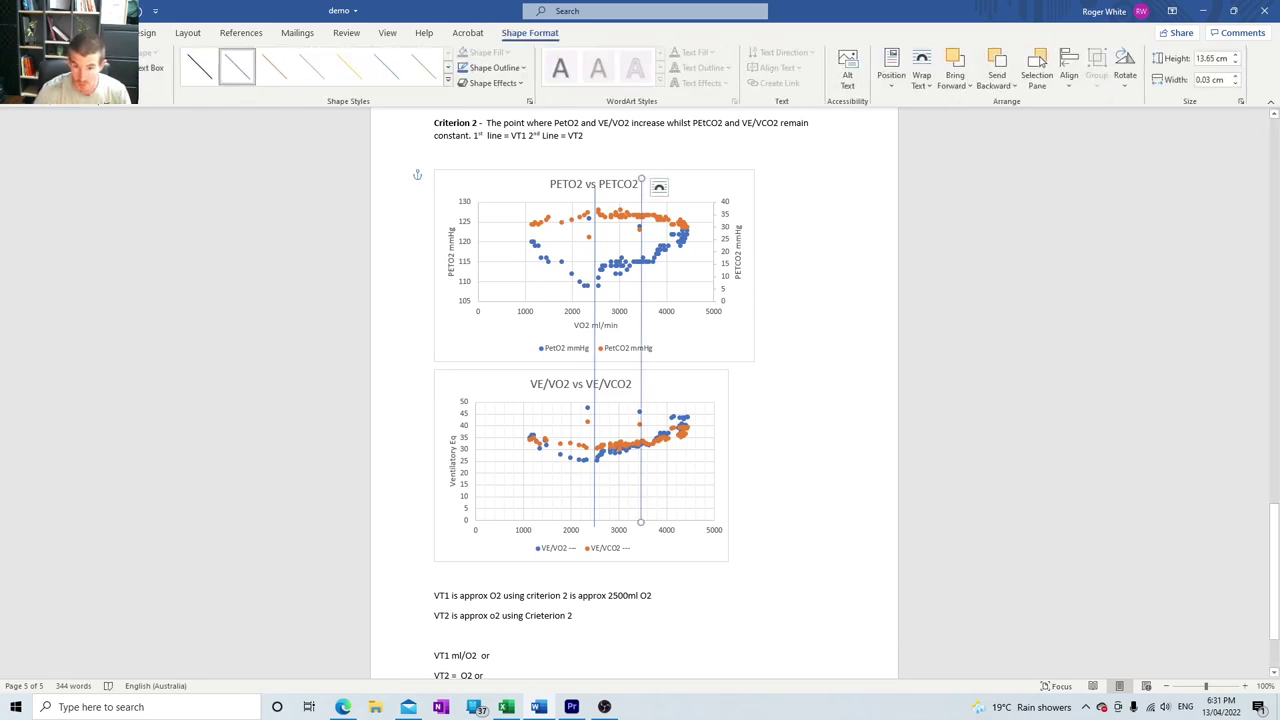
{"action": "key", "text": "Right"}
{"action": "key", "text": "Right"}
{"action": "key", "text": "Right"}
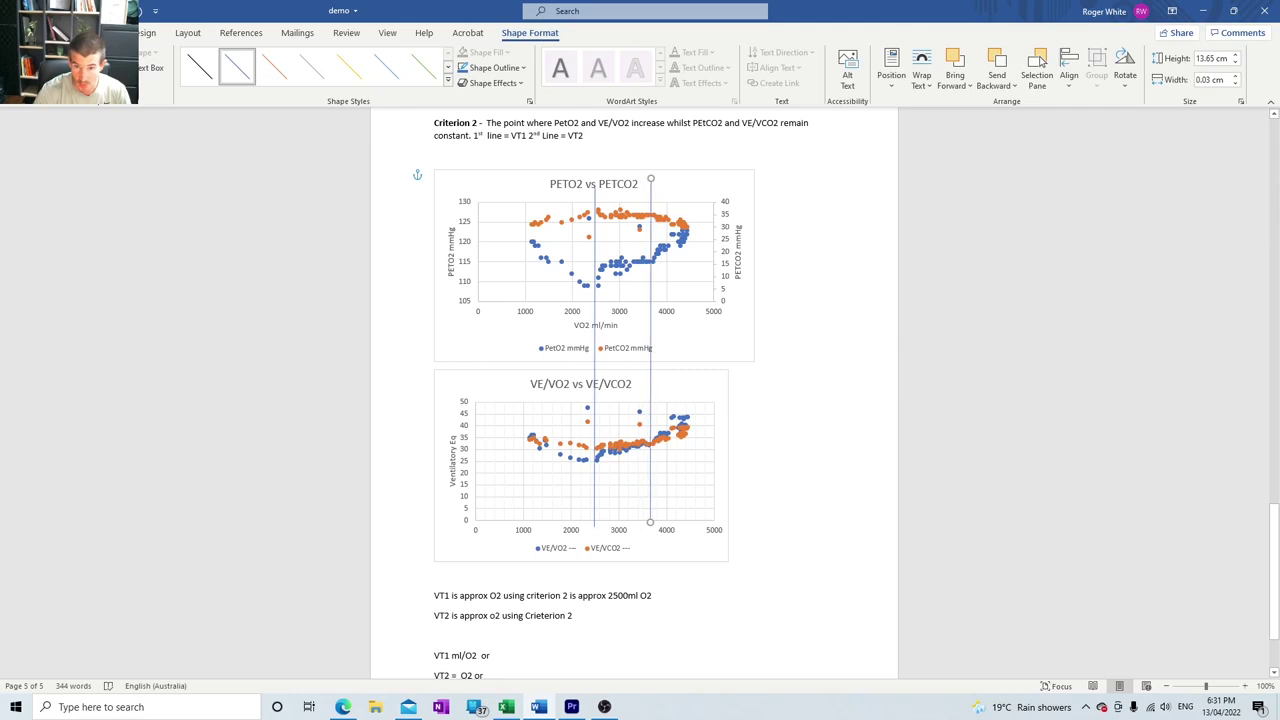
{"action": "key", "text": "Right"}
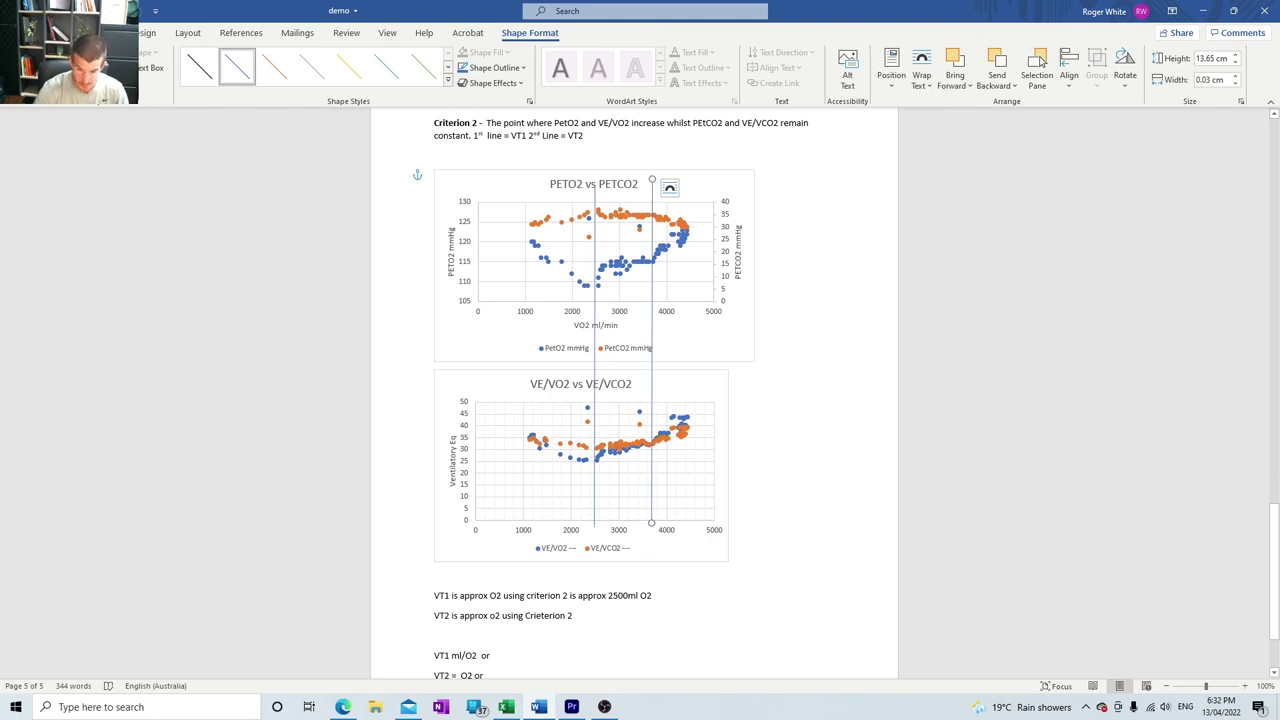
Step: Append "is approx 3700ml O2" to the VT2 Criterion 2 line below the charts
{"action": "left_click", "coordinate": [576, 615]}
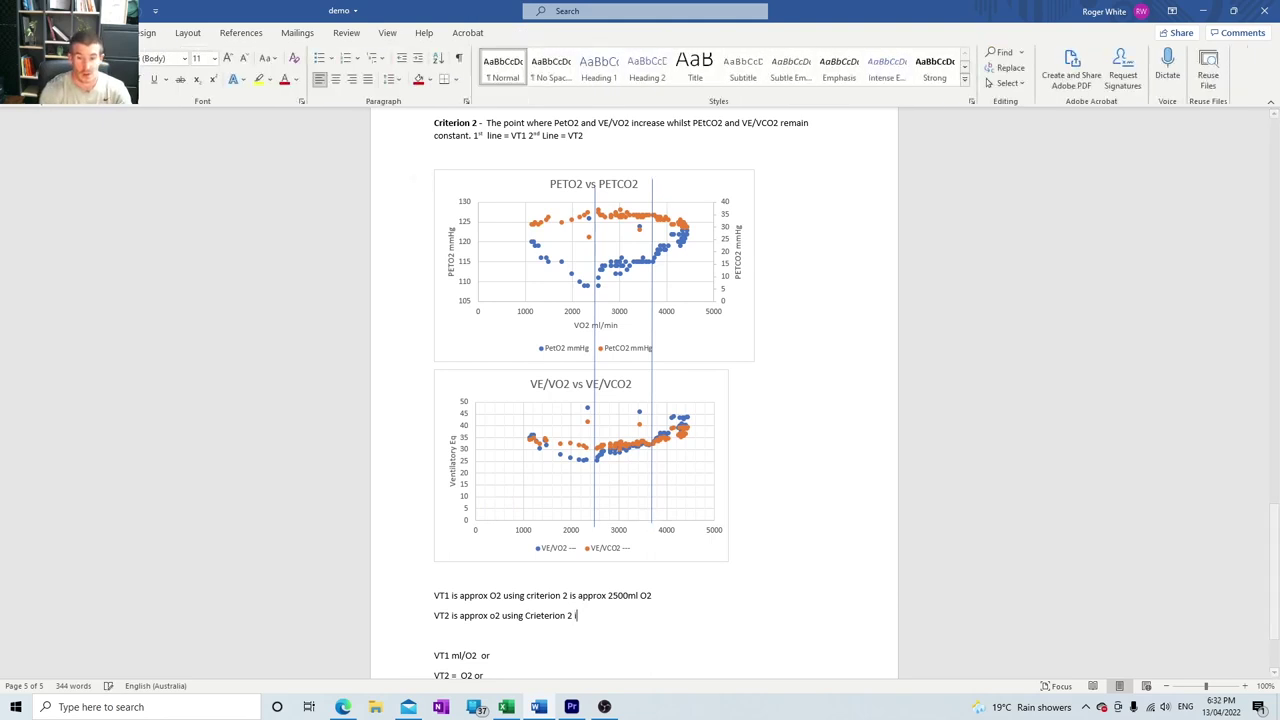
{"action": "type", "text": "is approx "}
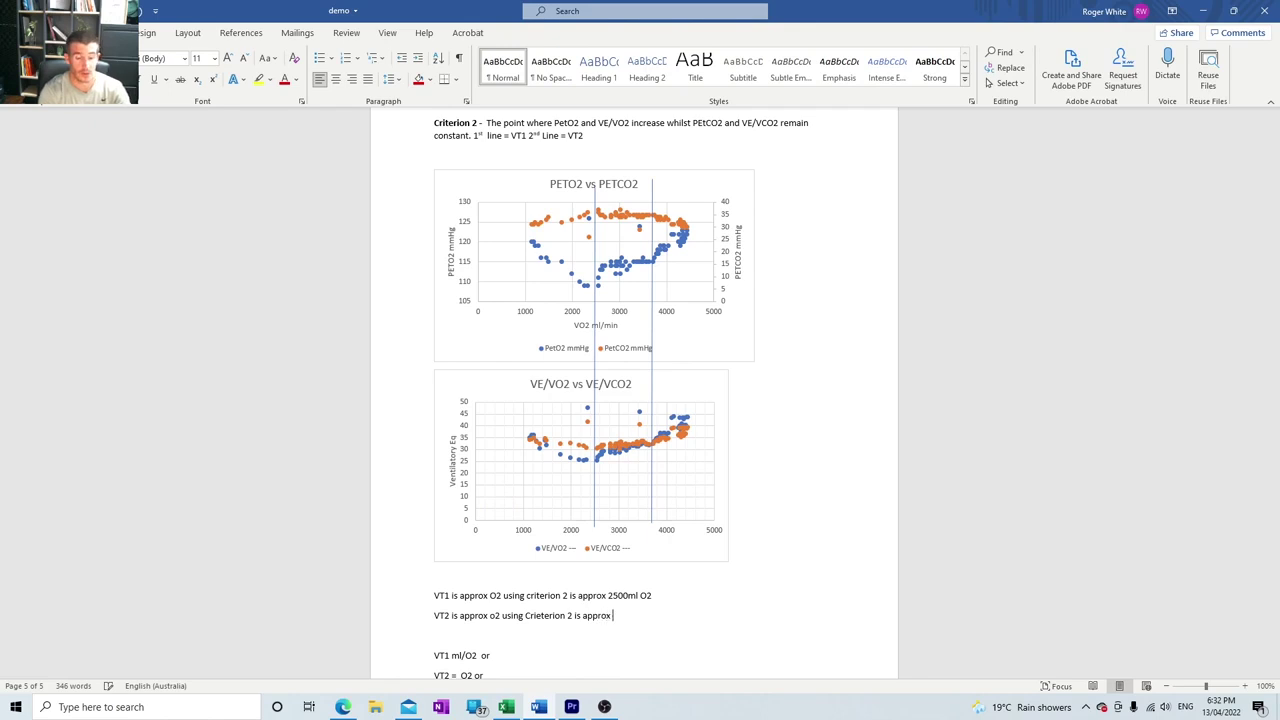
{"action": "type", "text": "3700ml "}
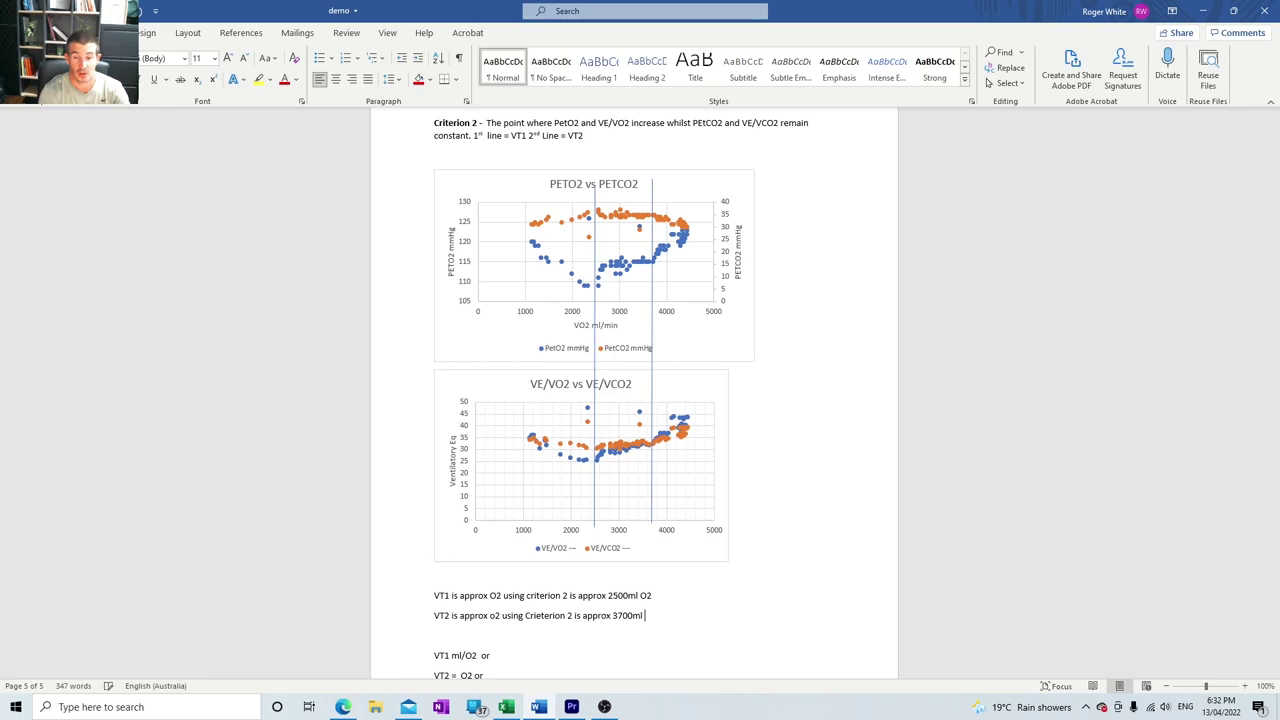
{"action": "type", "text": "O2"}
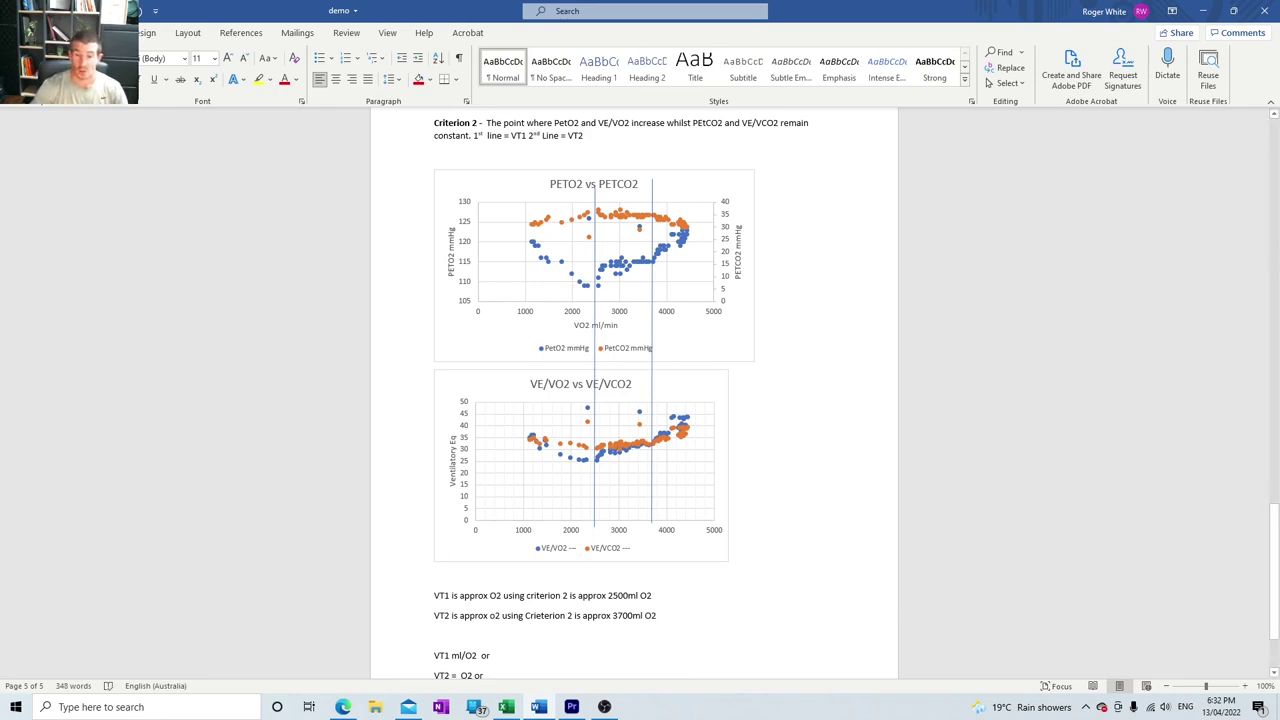
Step: Check the Criterion 1 VT2 value, then replace "O2 or" in the final "VT2 =" line with "3700ml O2"
{"action": "scroll", "coordinate": [634, 400], "scroll_direction": "up", "scroll_amount": 5}
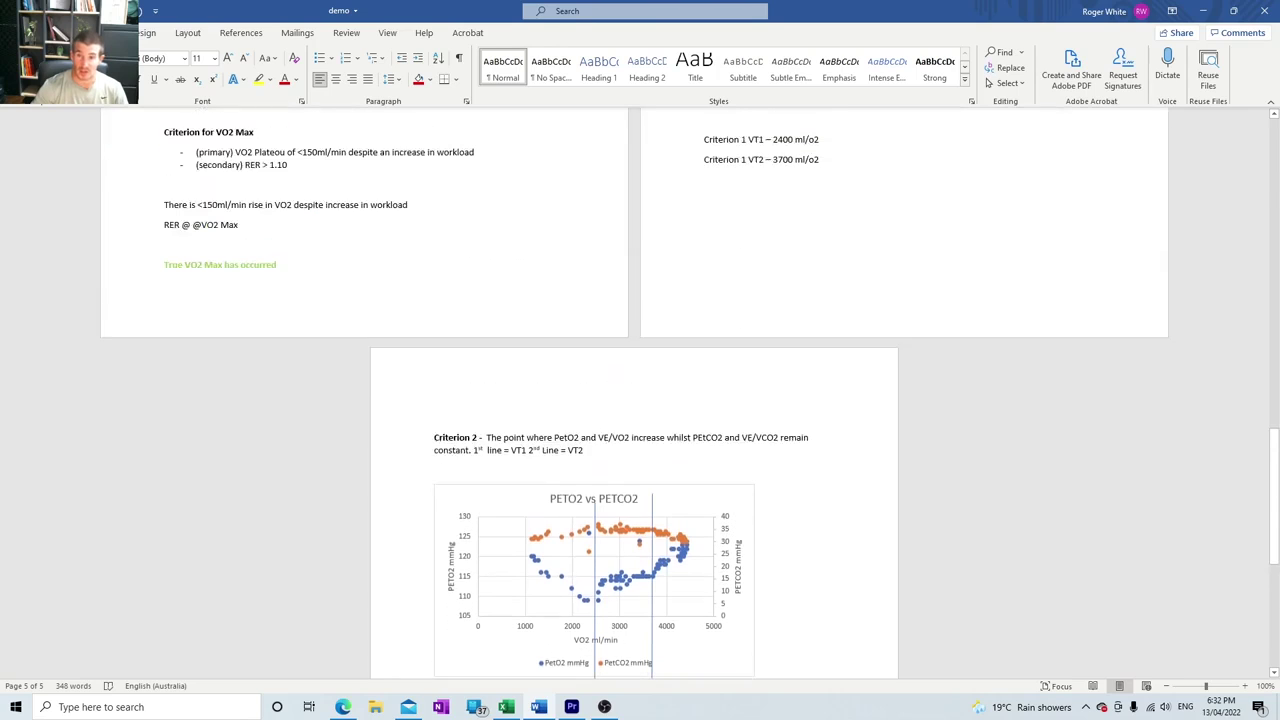
{"action": "scroll", "coordinate": [634, 400], "scroll_direction": "up", "scroll_amount": 5}
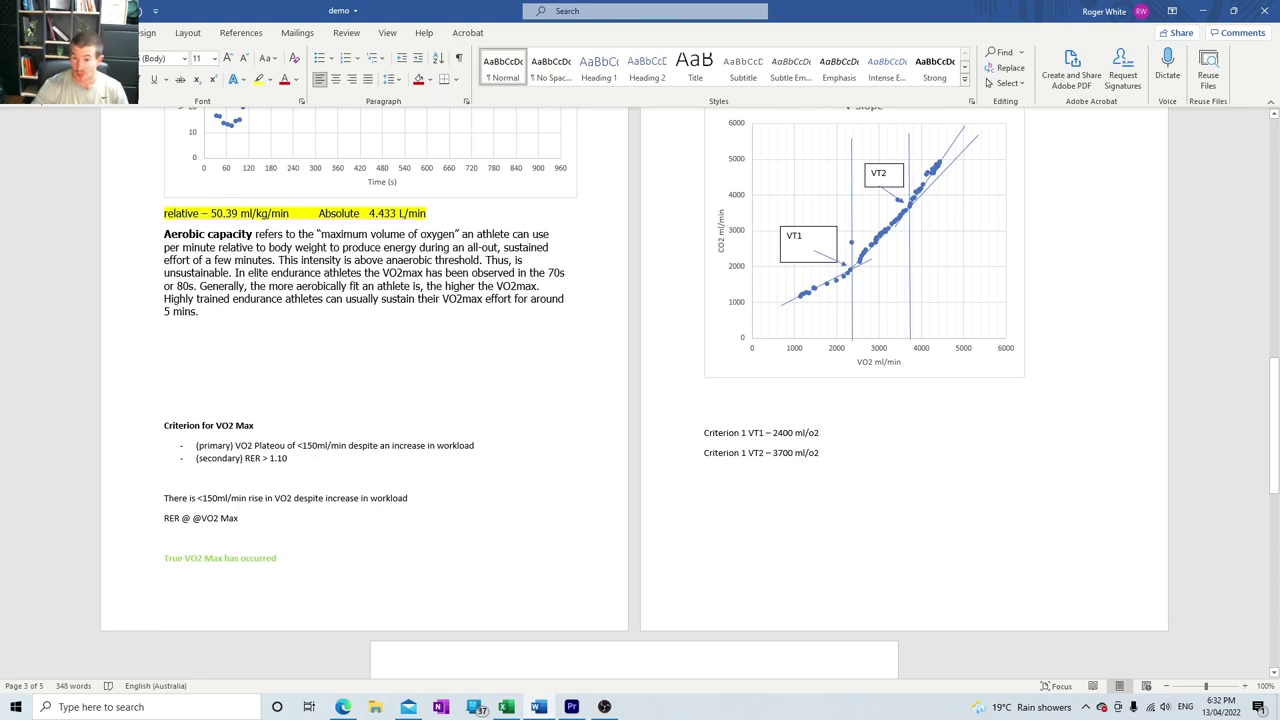
{"action": "scroll", "coordinate": [634, 400], "scroll_direction": "up", "scroll_amount": 2}
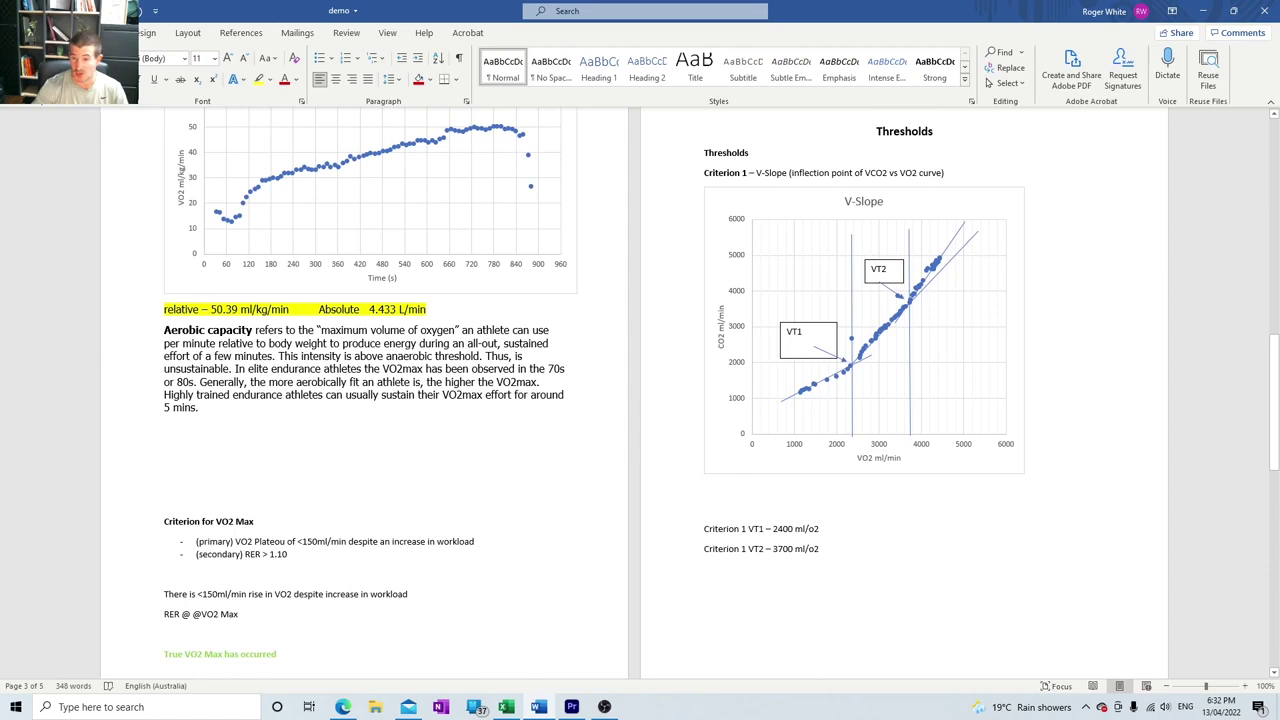
{"action": "scroll", "coordinate": [634, 400], "scroll_direction": "down", "scroll_amount": 10}
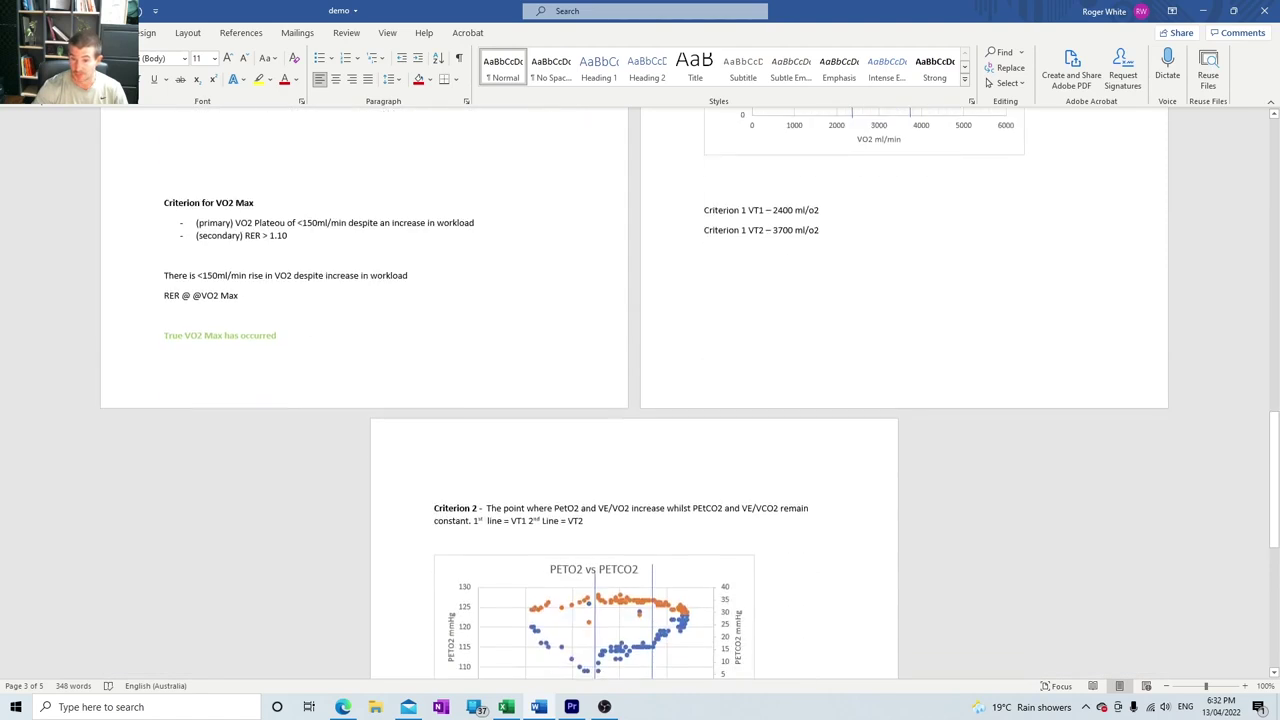
{"action": "scroll", "coordinate": [634, 400], "scroll_direction": "down", "scroll_amount": 4}
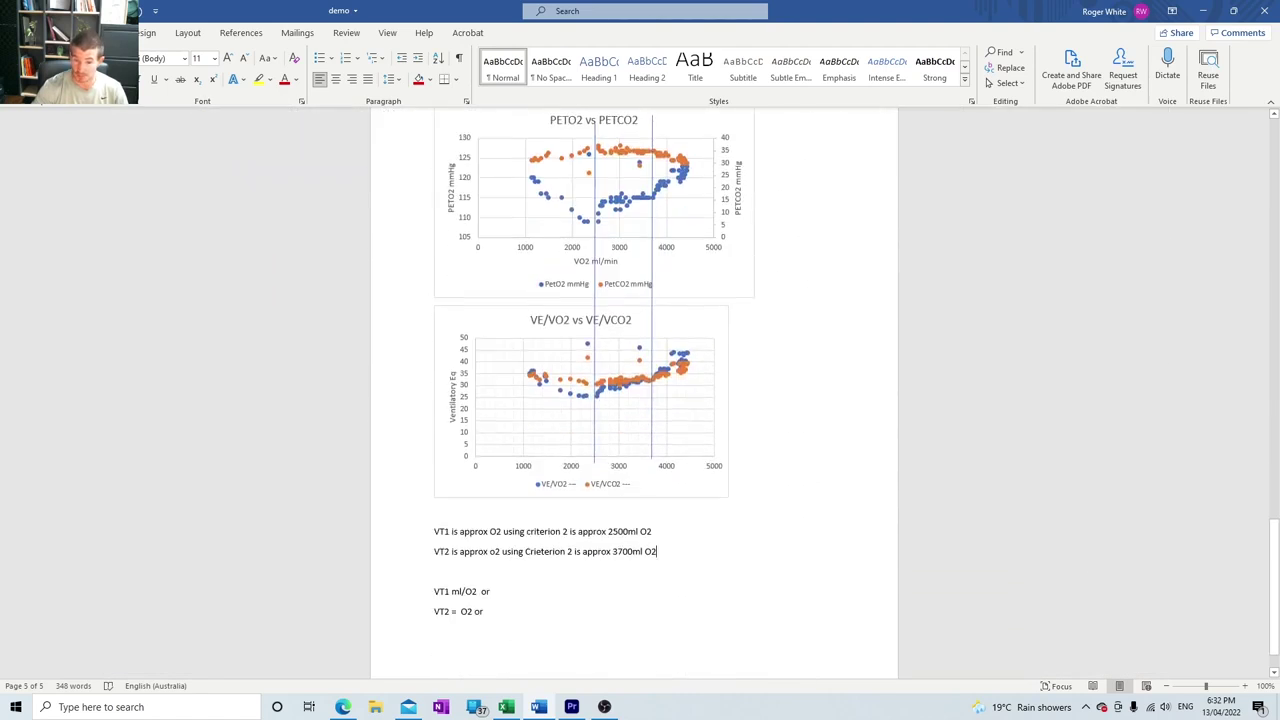
{"action": "left_click", "coordinate": [657, 551]}
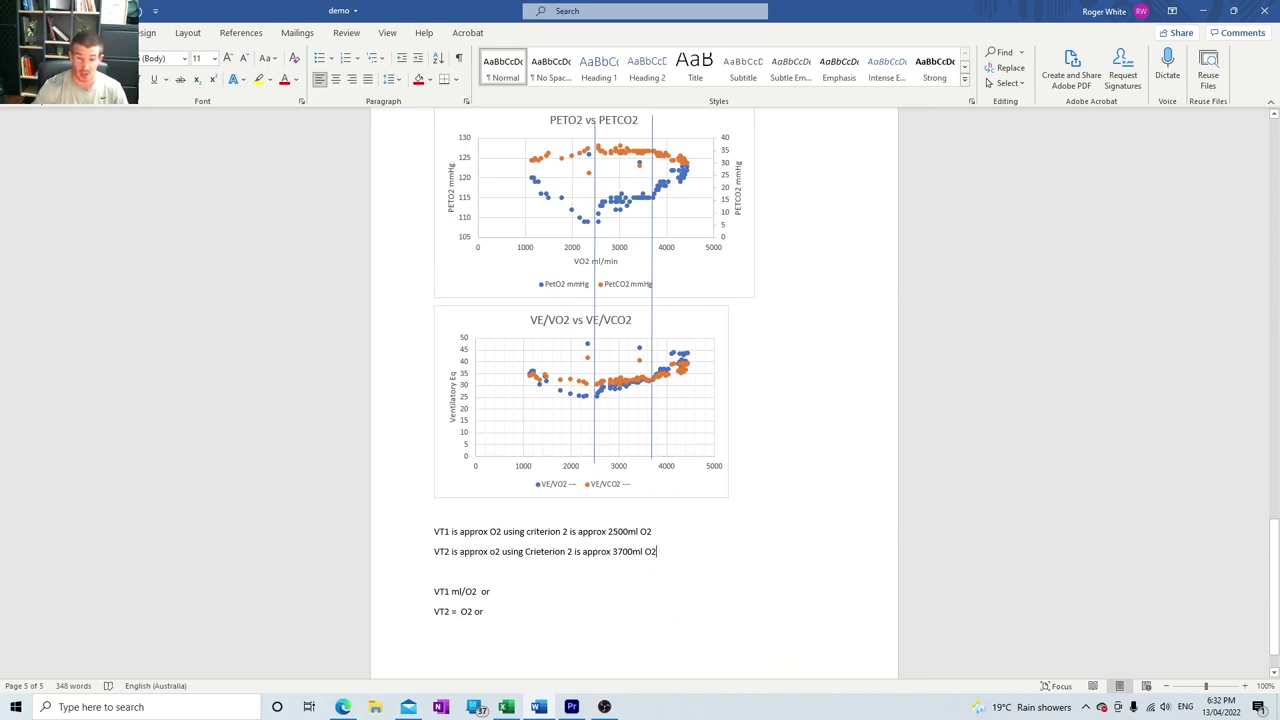
{"action": "left_click_drag", "start_coordinate": [488, 612], "coordinate": [460, 611]}
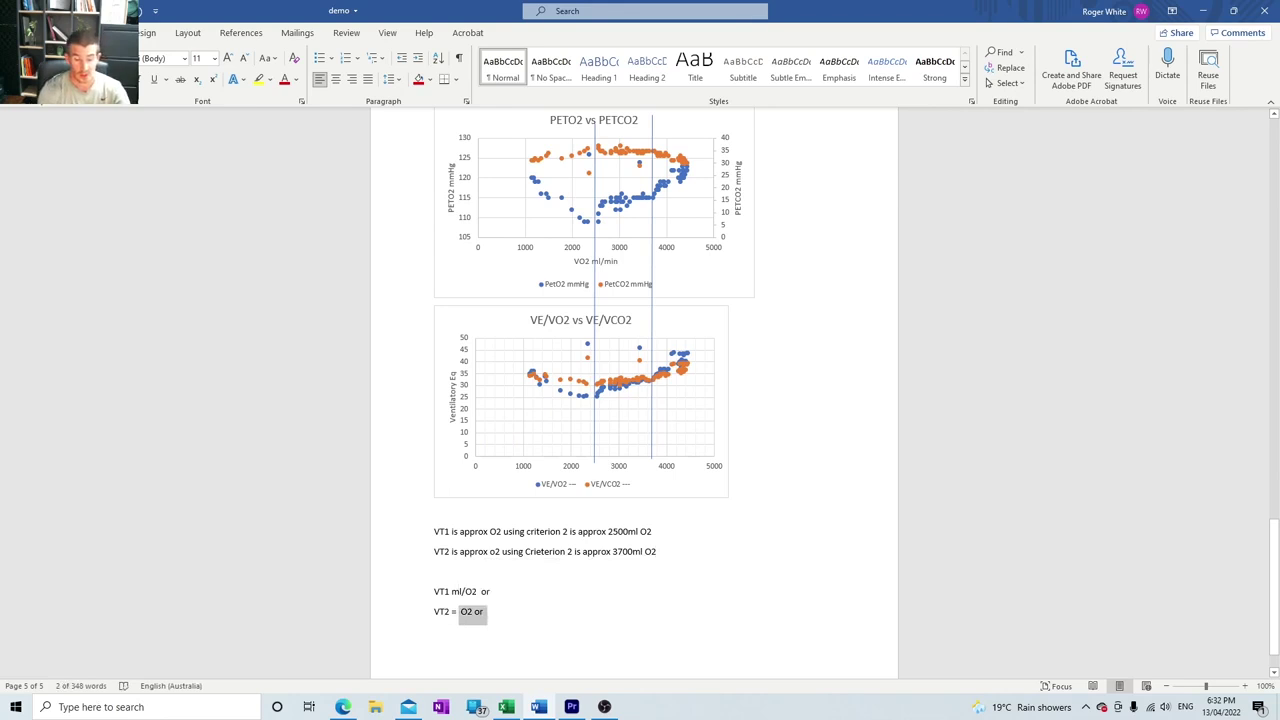
{"action": "type", "text": "3700ml O2"}
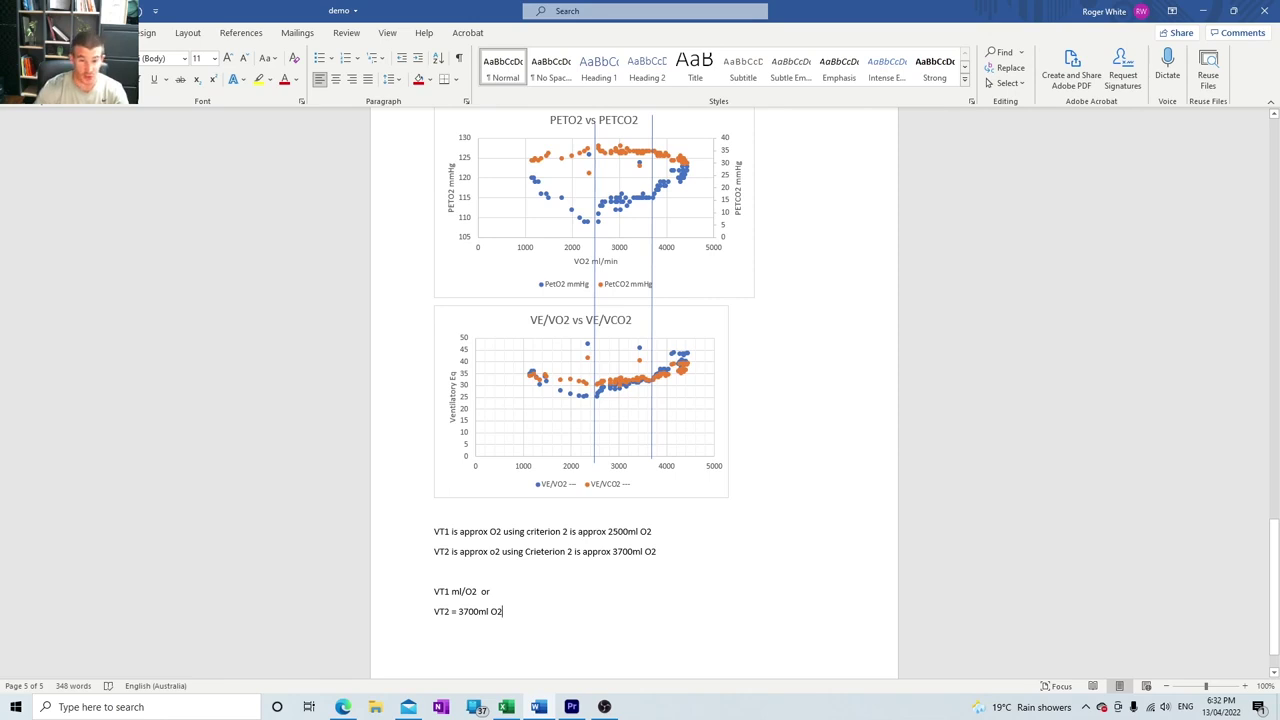
Step: Append the average of both criteria, "(2500 + 2400) /2 = 2450 ml O2", to the final VT1 line
{"action": "left_click", "coordinate": [492, 591]}
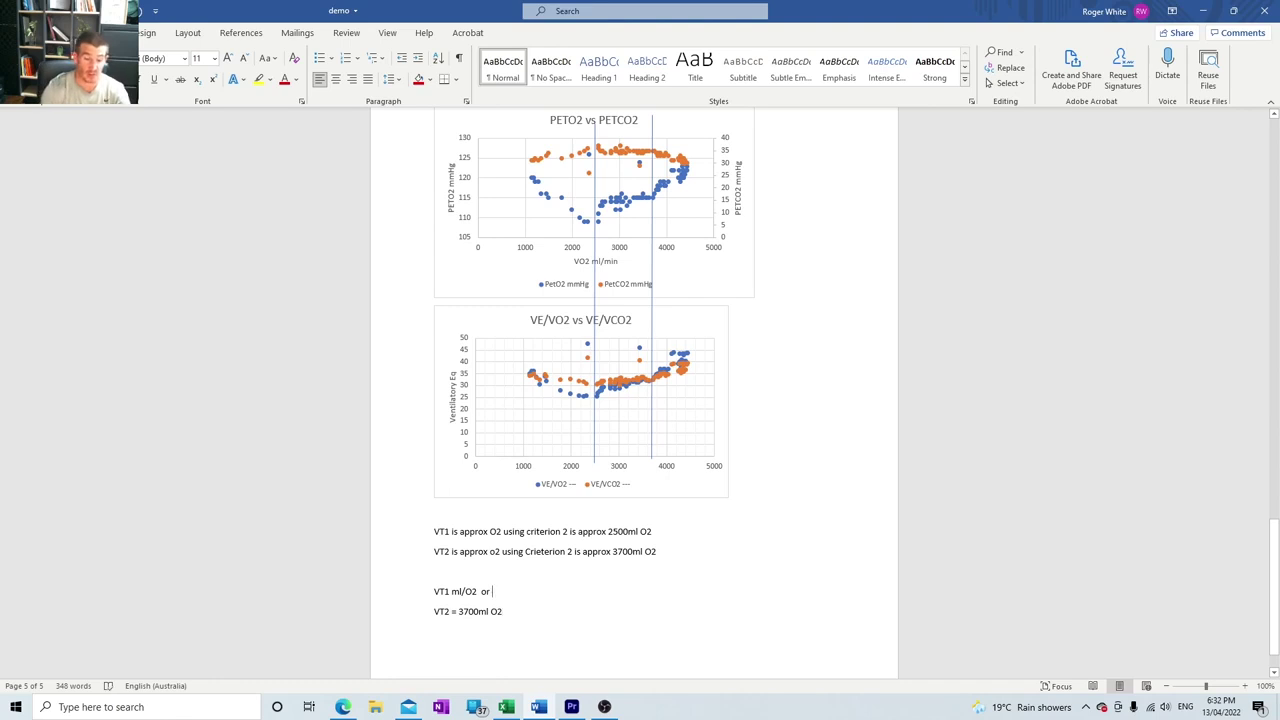
{"action": "type", "text": "(2500"}
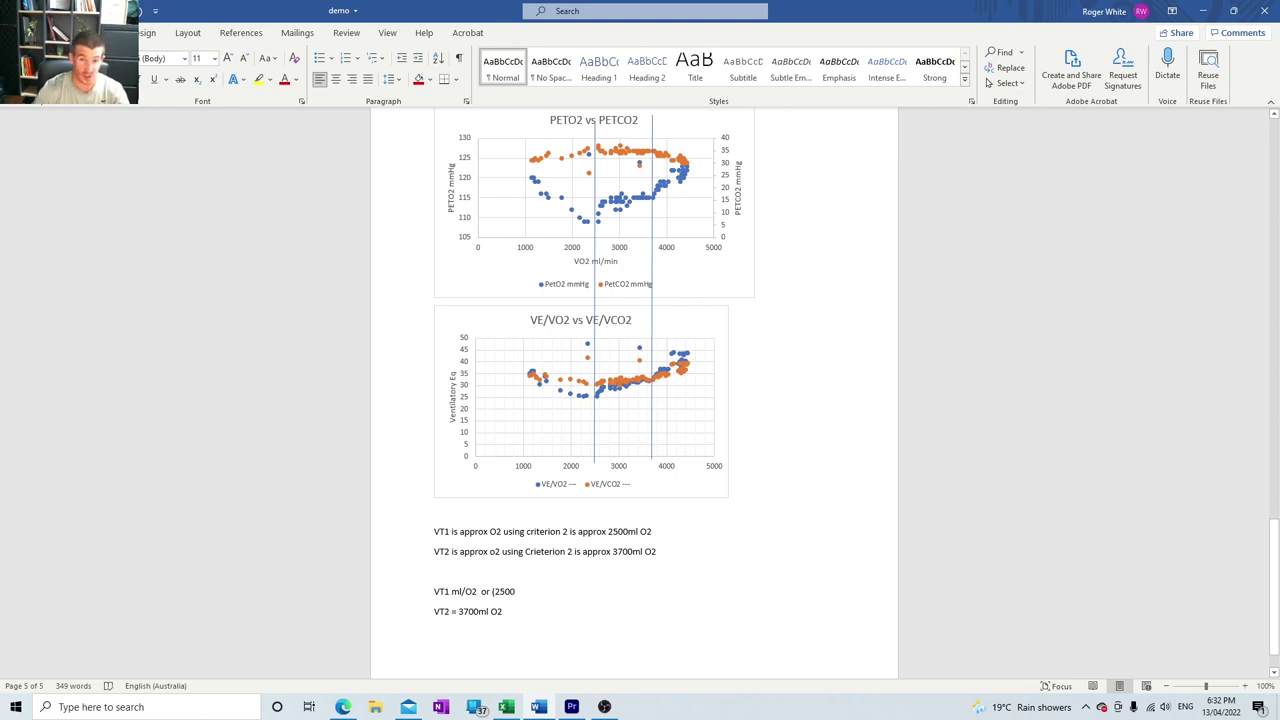
{"action": "scroll", "coordinate": [640, 400], "scroll_direction": "up", "scroll_amount": 10}
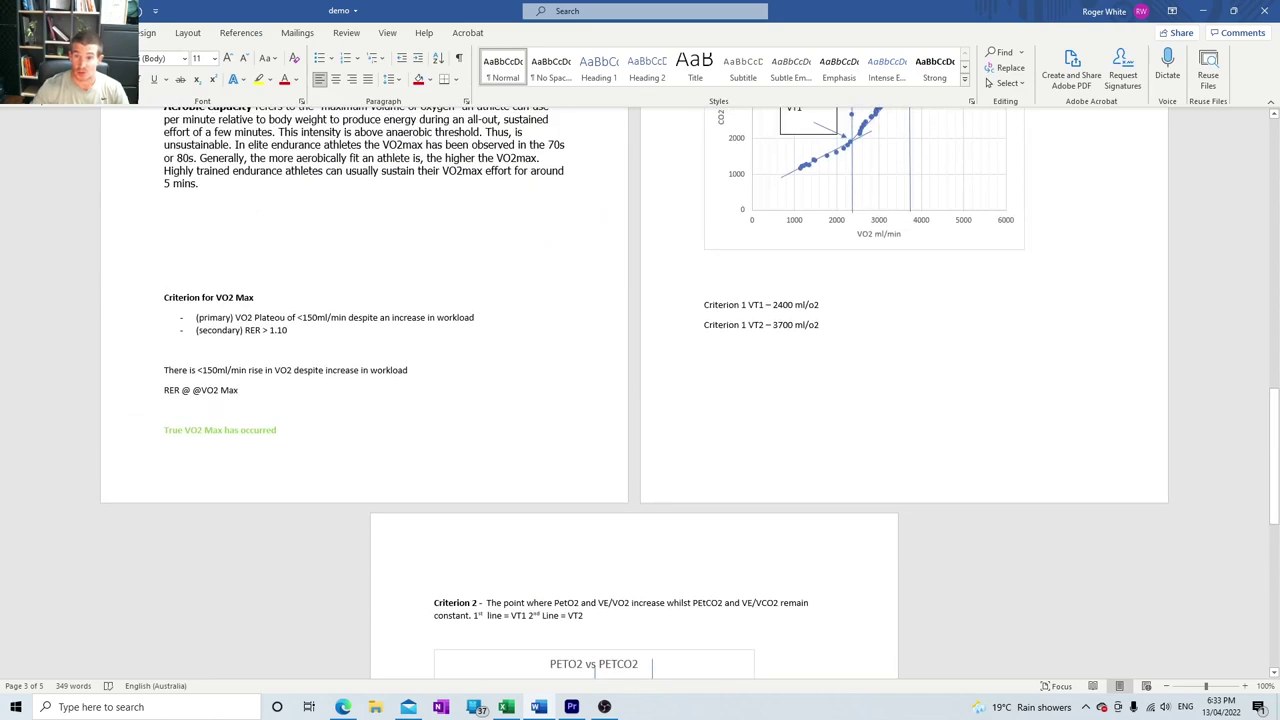
{"action": "scroll", "coordinate": [640, 400], "scroll_direction": "down", "scroll_amount": 10}
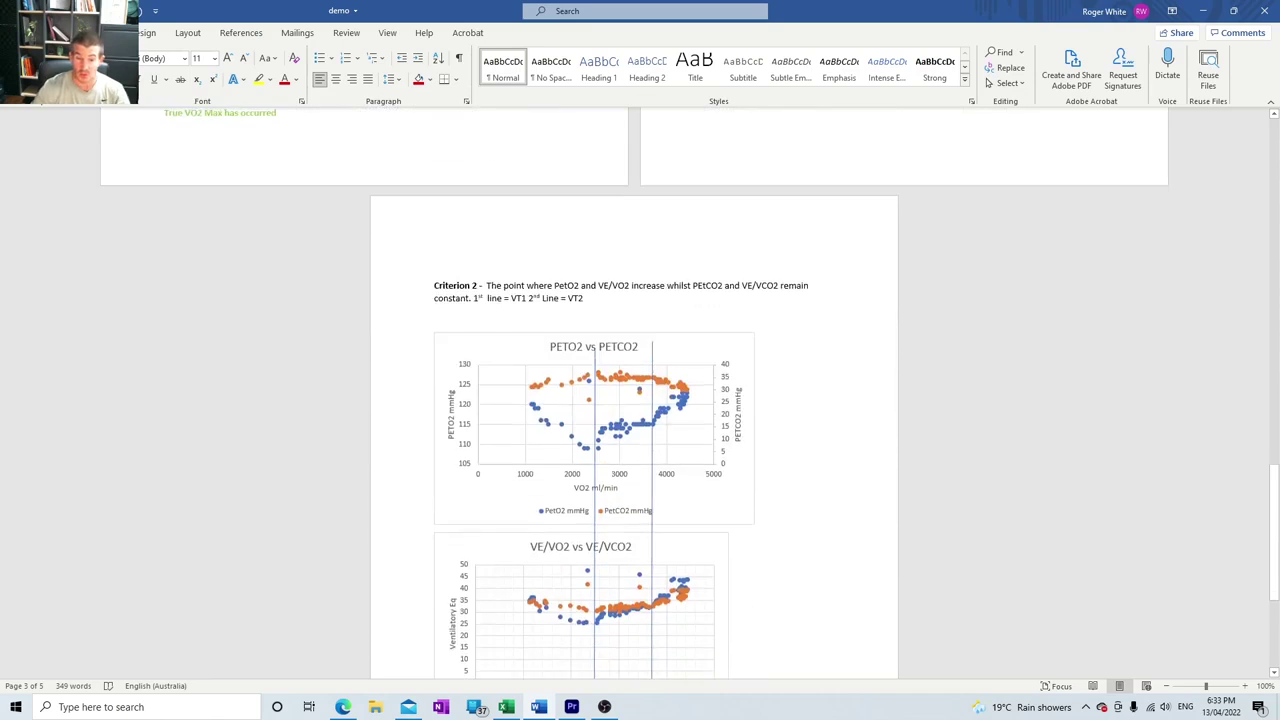
{"action": "type", "text": "+ 2400"}
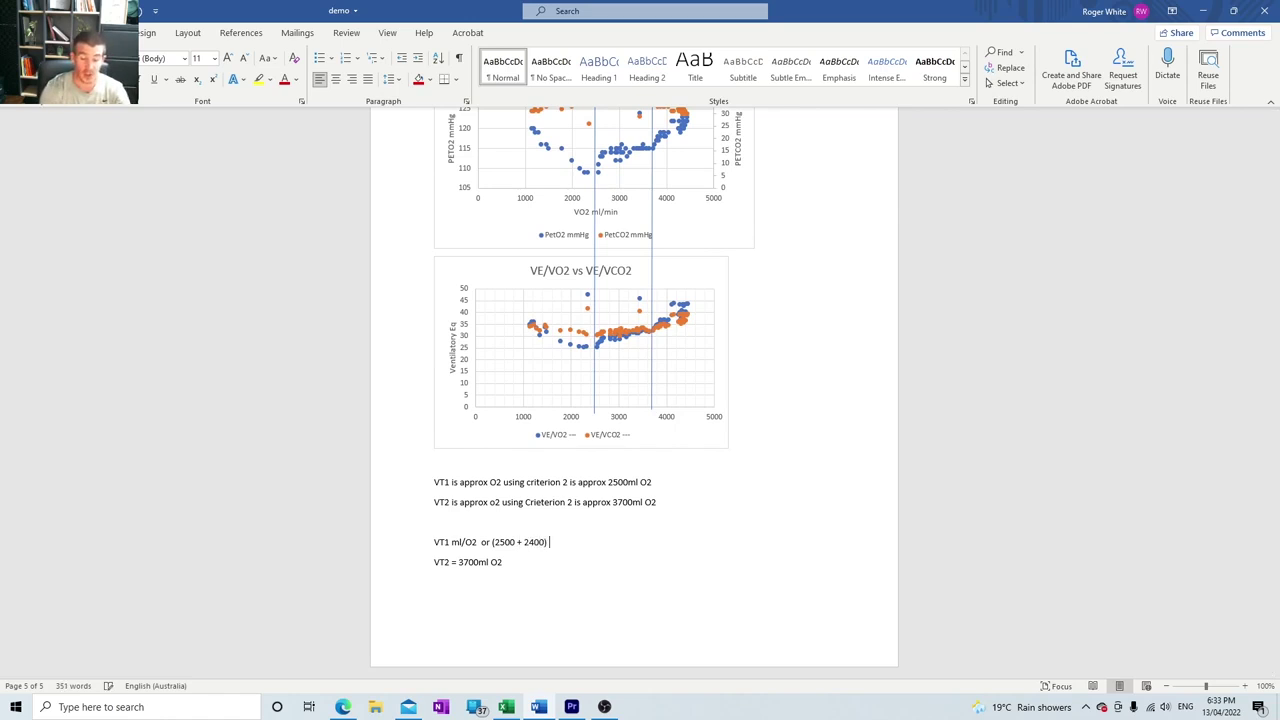
{"action": "type", "text": "/2 = "}
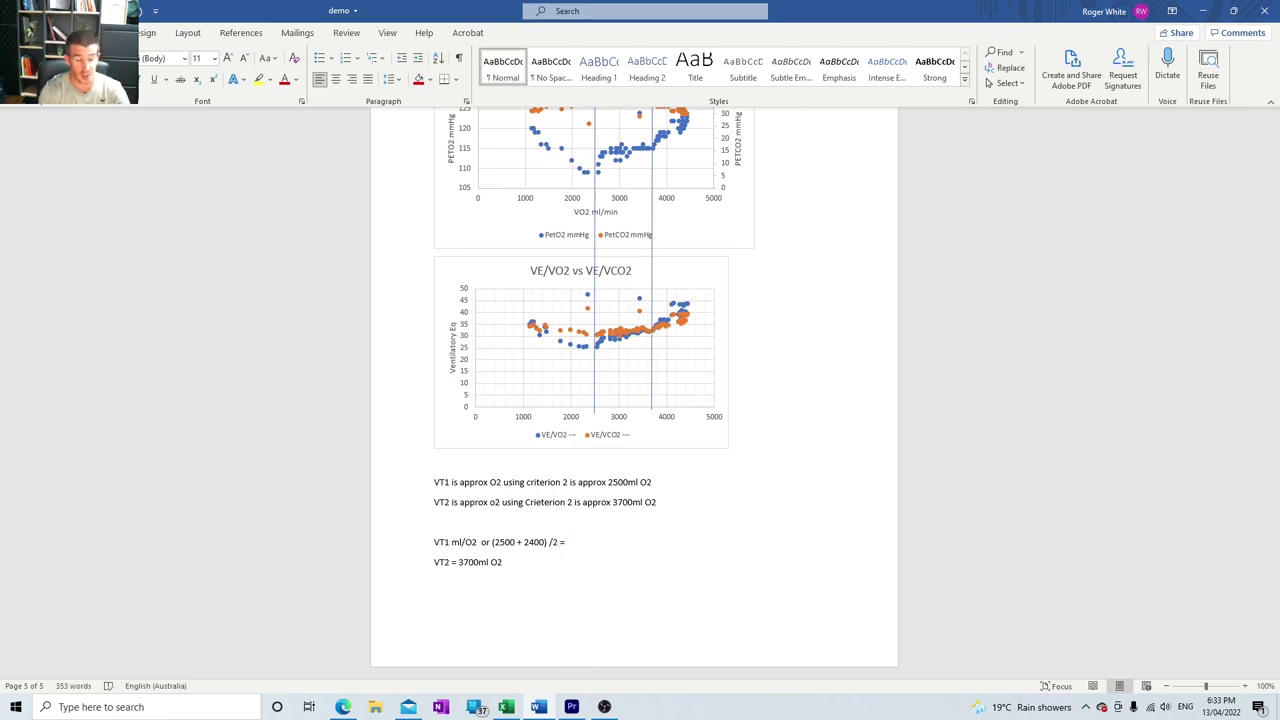
{"action": "type", "text": "2450"}
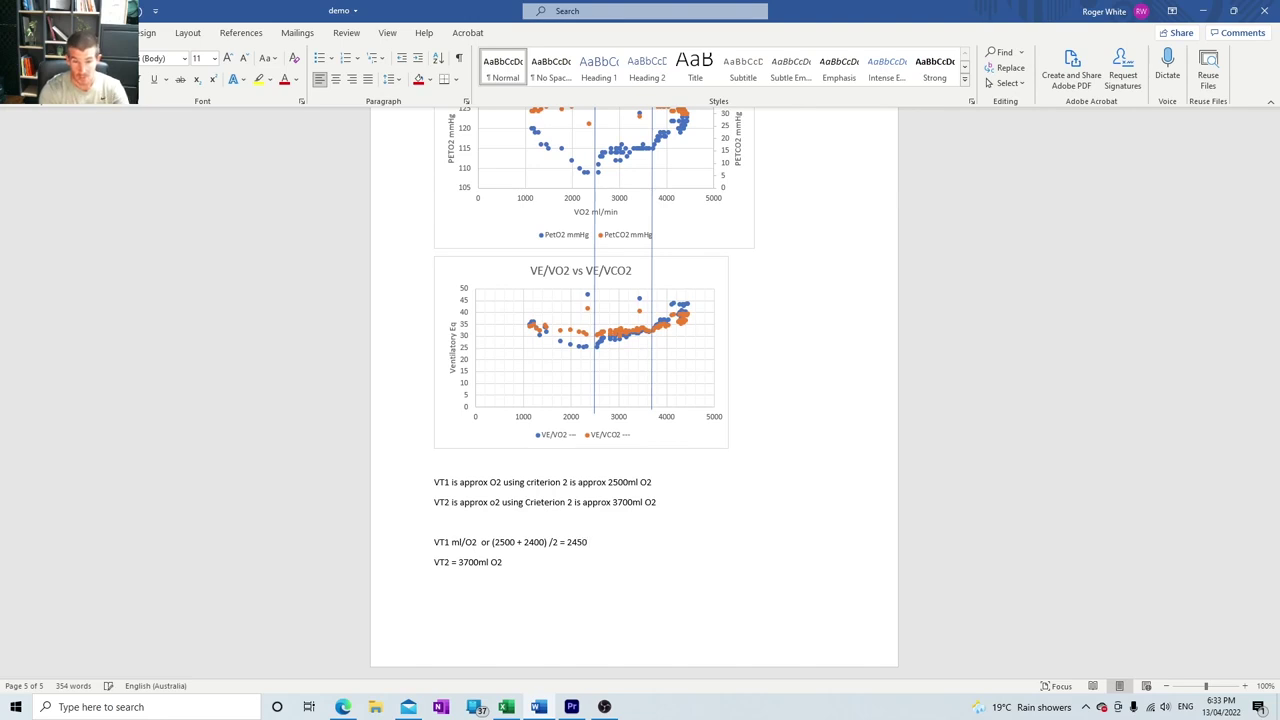
{"action": "type", "text": " ml O2"}
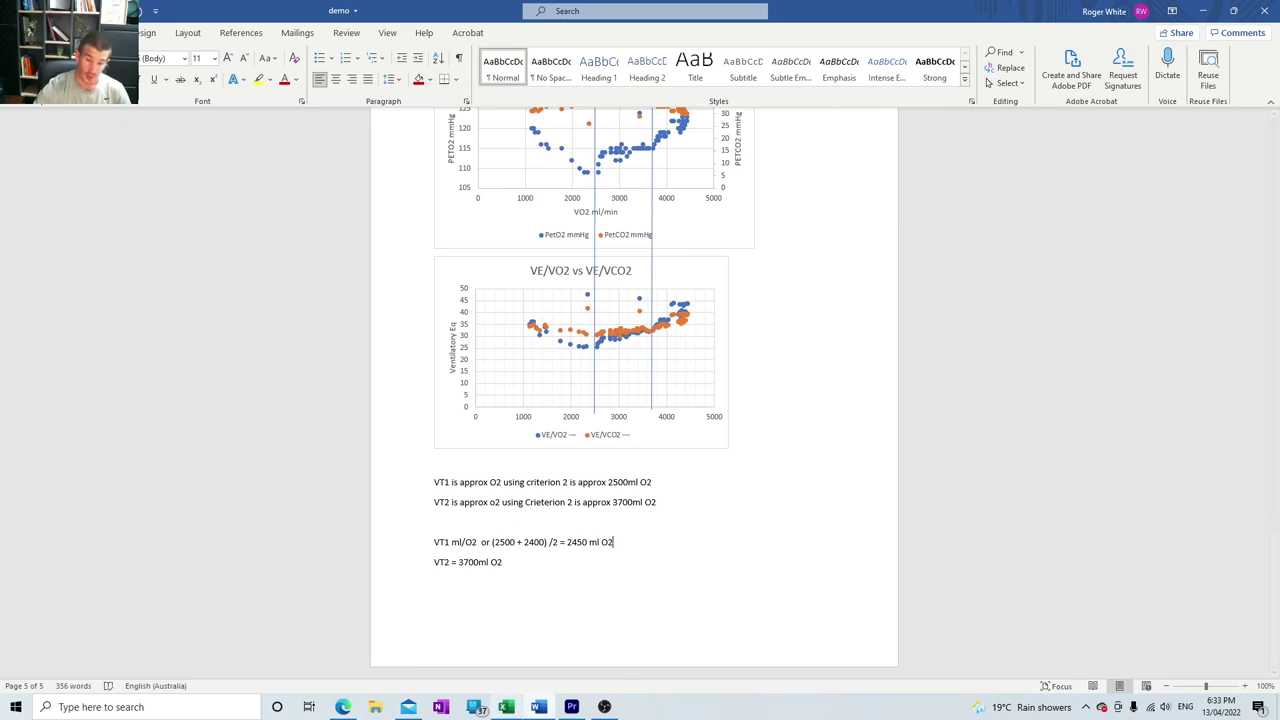
Step: Switch to the CPET Demo workbook in Excel and select data row 16 as the reading matching VT1's VO2
{"action": "mouse_move", "coordinate": [506, 707]}
{"action": "left_click", "coordinate": [514, 645]}
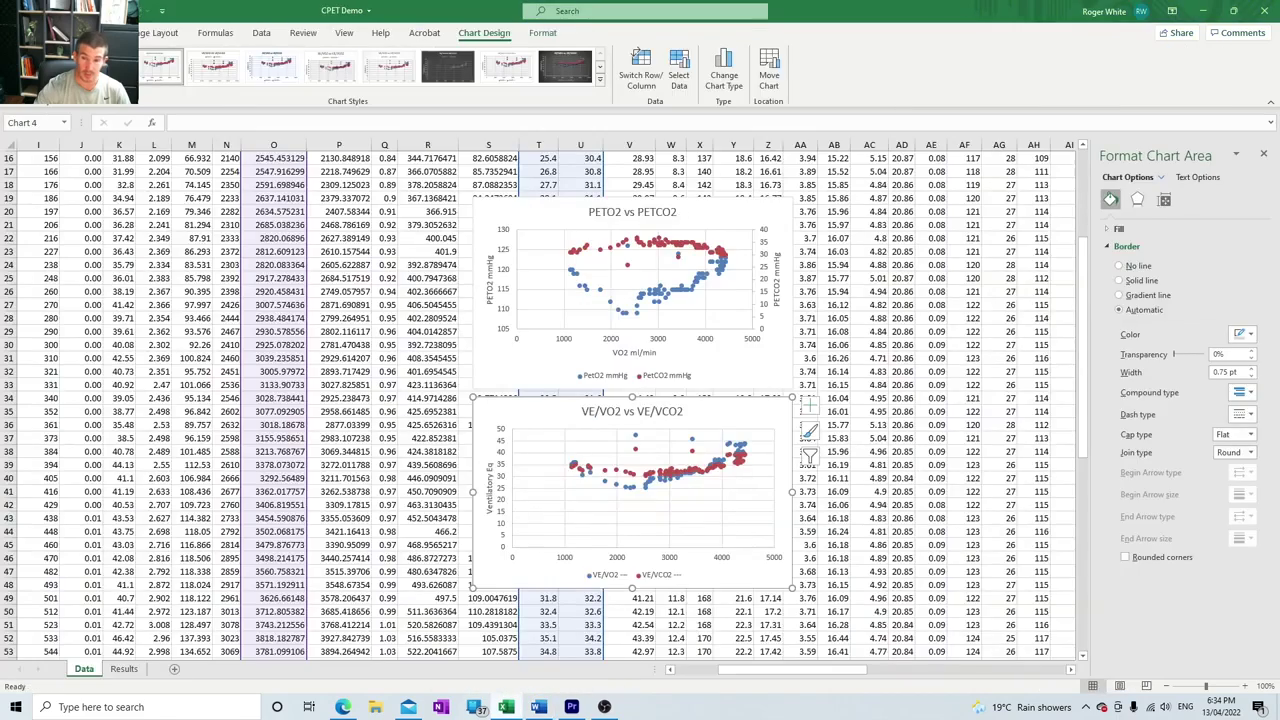
{"action": "scroll", "coordinate": [545, 400], "scroll_direction": "left", "scroll_amount": 3}
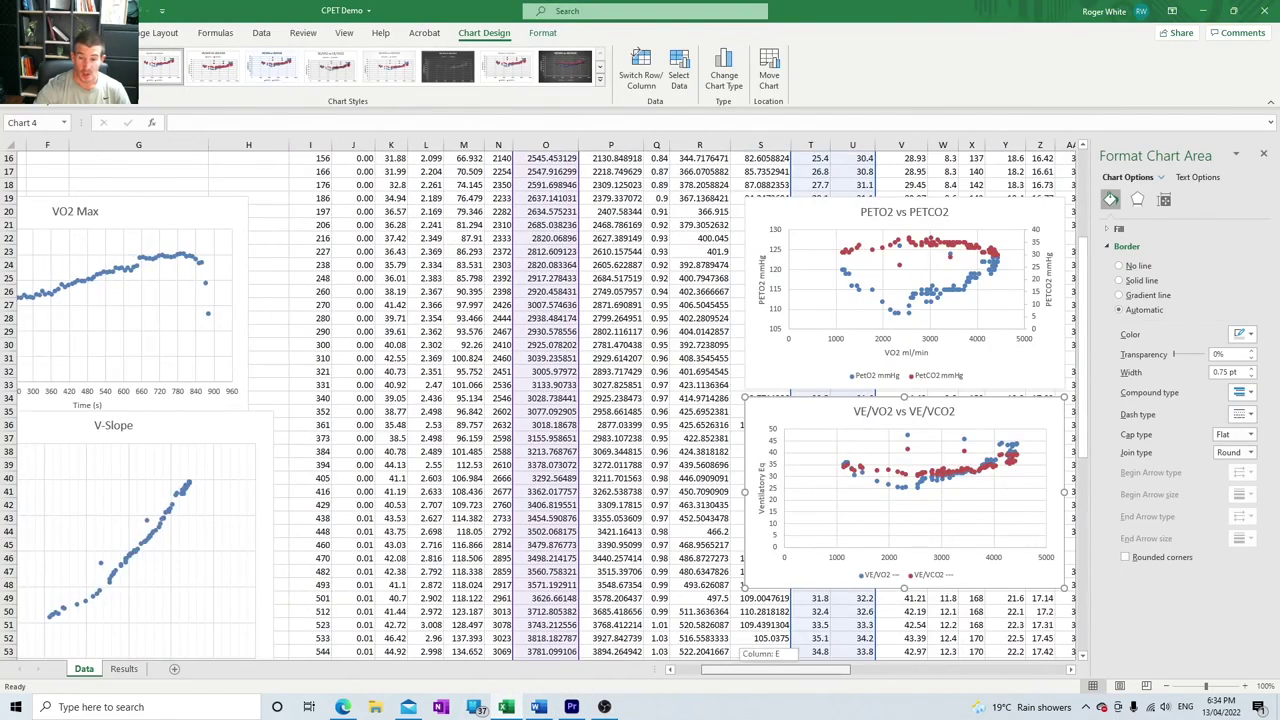
{"action": "scroll", "coordinate": [545, 400], "scroll_direction": "up", "scroll_amount": 5}
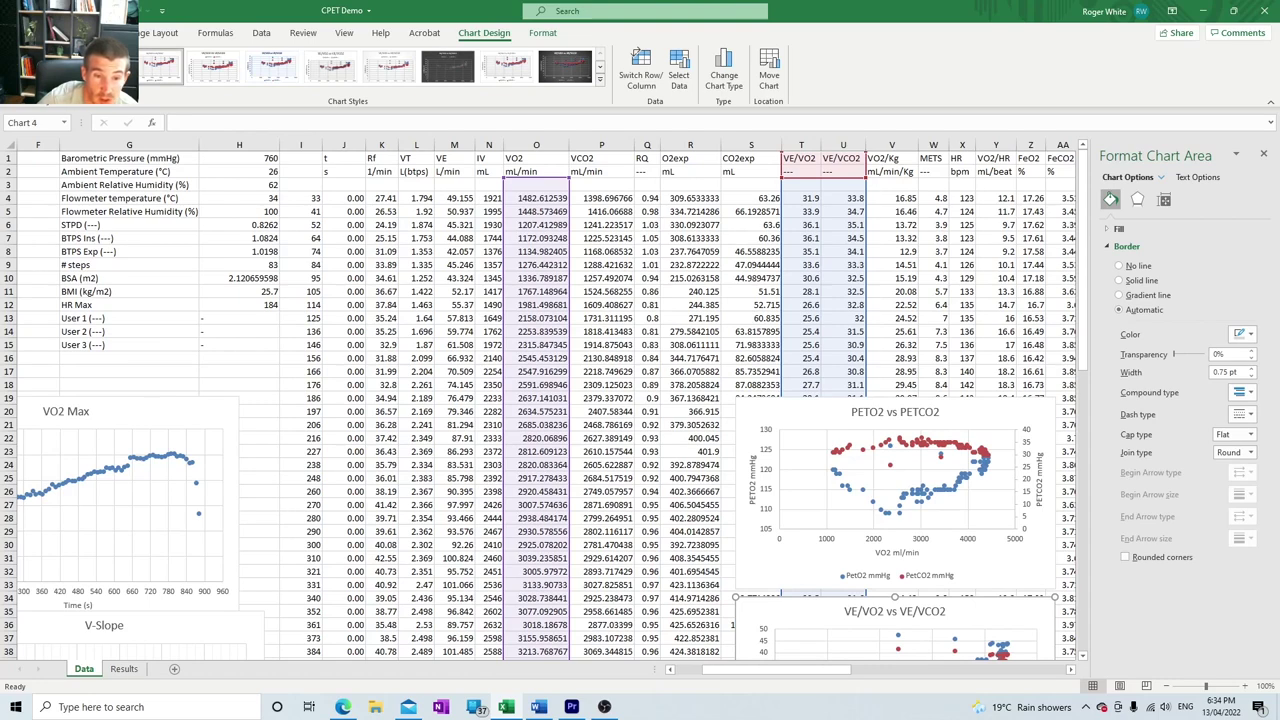
{"action": "left_click", "coordinate": [8, 358]}
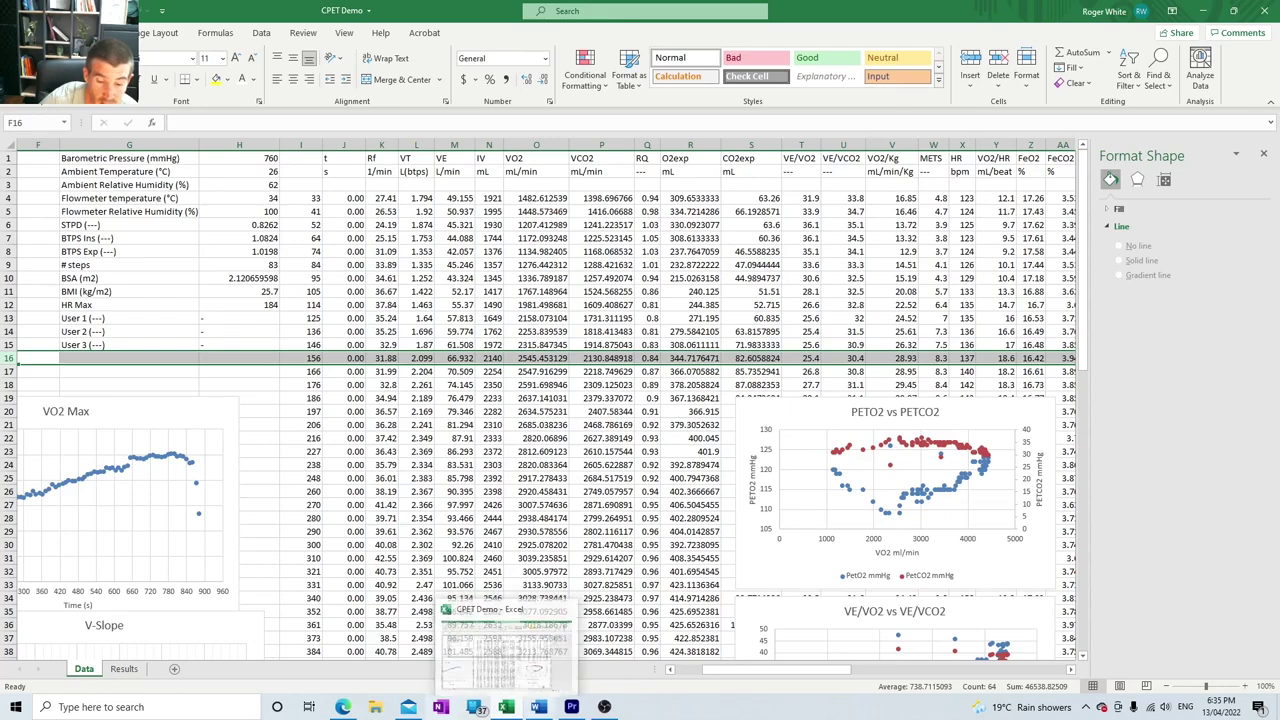
Step: Return to the Word report and check the wattage in the green VT1 row, round 5, of the Performance table
{"action": "left_click", "coordinate": [538, 707]}
{"action": "scroll", "coordinate": [640, 390], "scroll_direction": "up", "scroll_amount": 10}
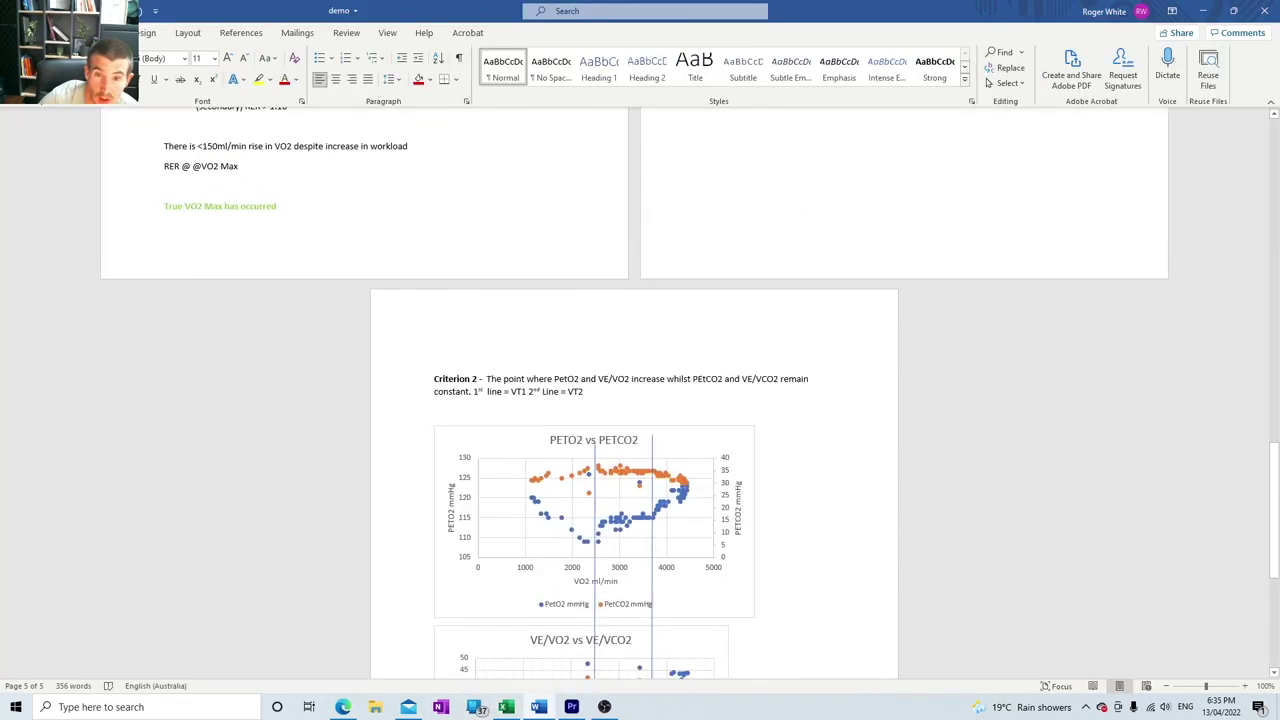
{"action": "scroll", "coordinate": [640, 390], "scroll_direction": "up", "scroll_amount": 10}
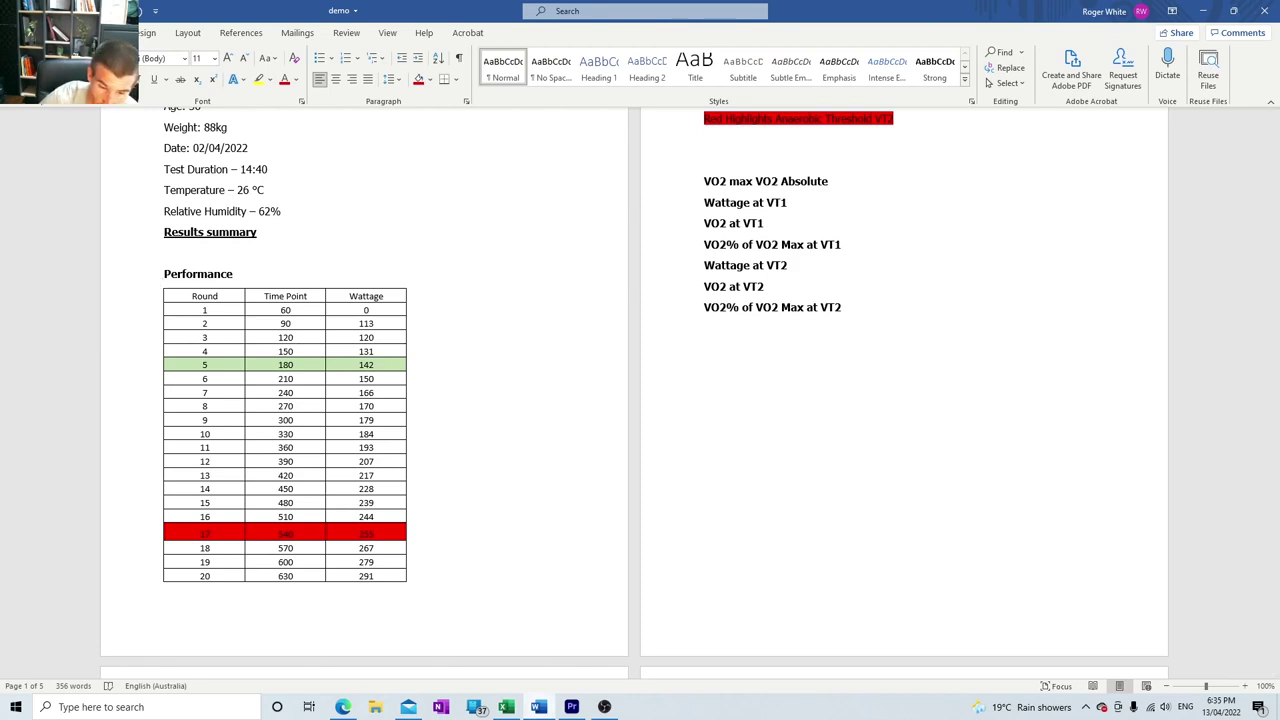
{"action": "left_click", "coordinate": [506, 707]}
{"action": "left_click", "coordinate": [539, 707]}
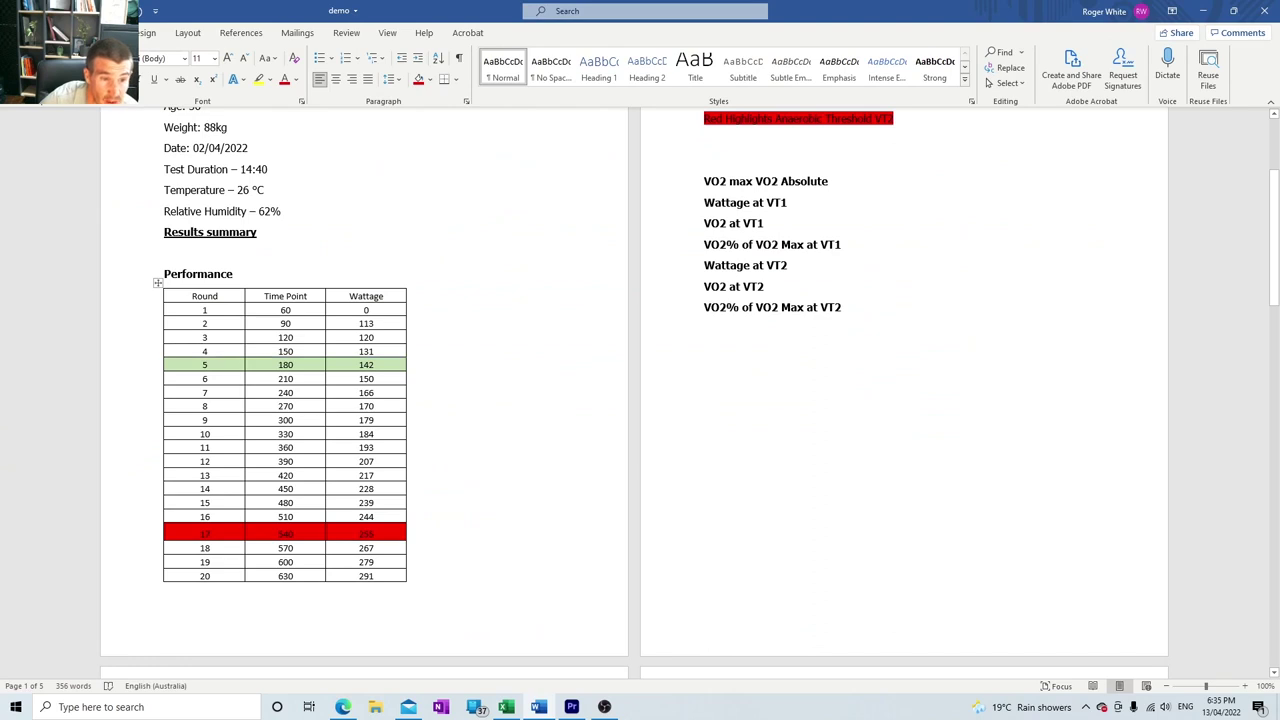
{"action": "left_click_drag", "start_coordinate": [205, 365], "coordinate": [385, 365]}
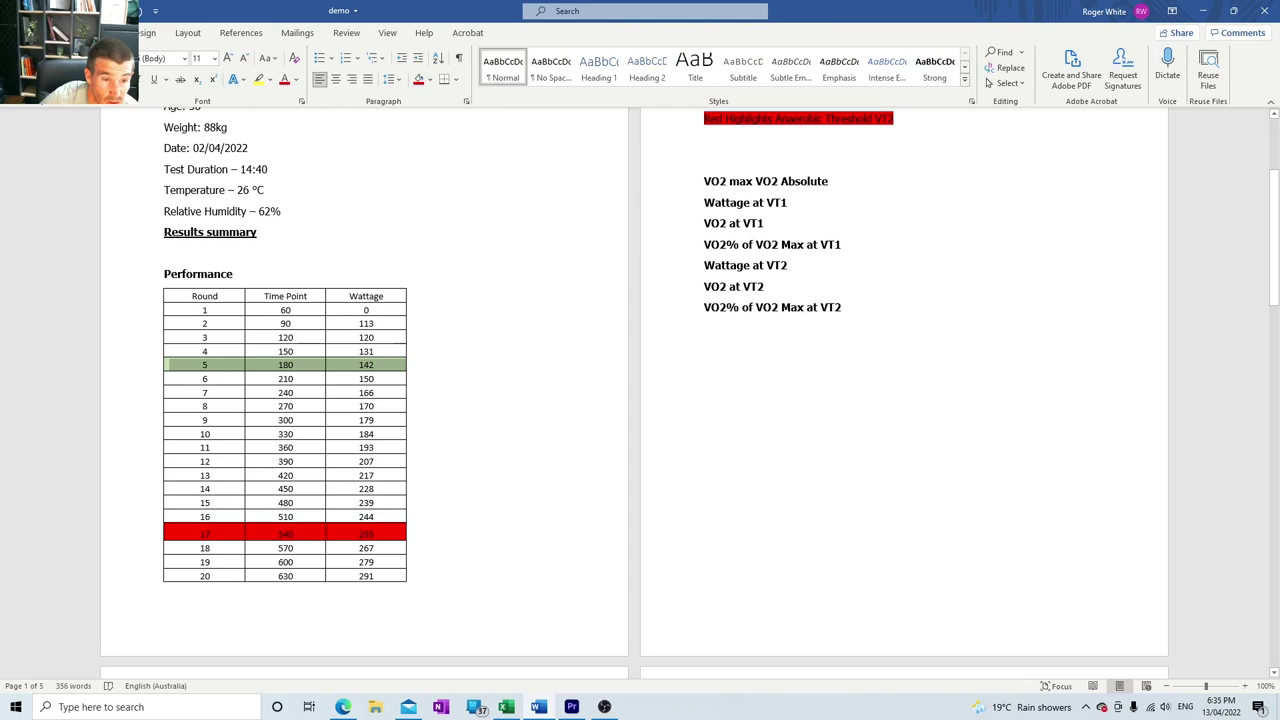
{"action": "left_click_drag", "start_coordinate": [385, 365], "coordinate": [382, 365]}
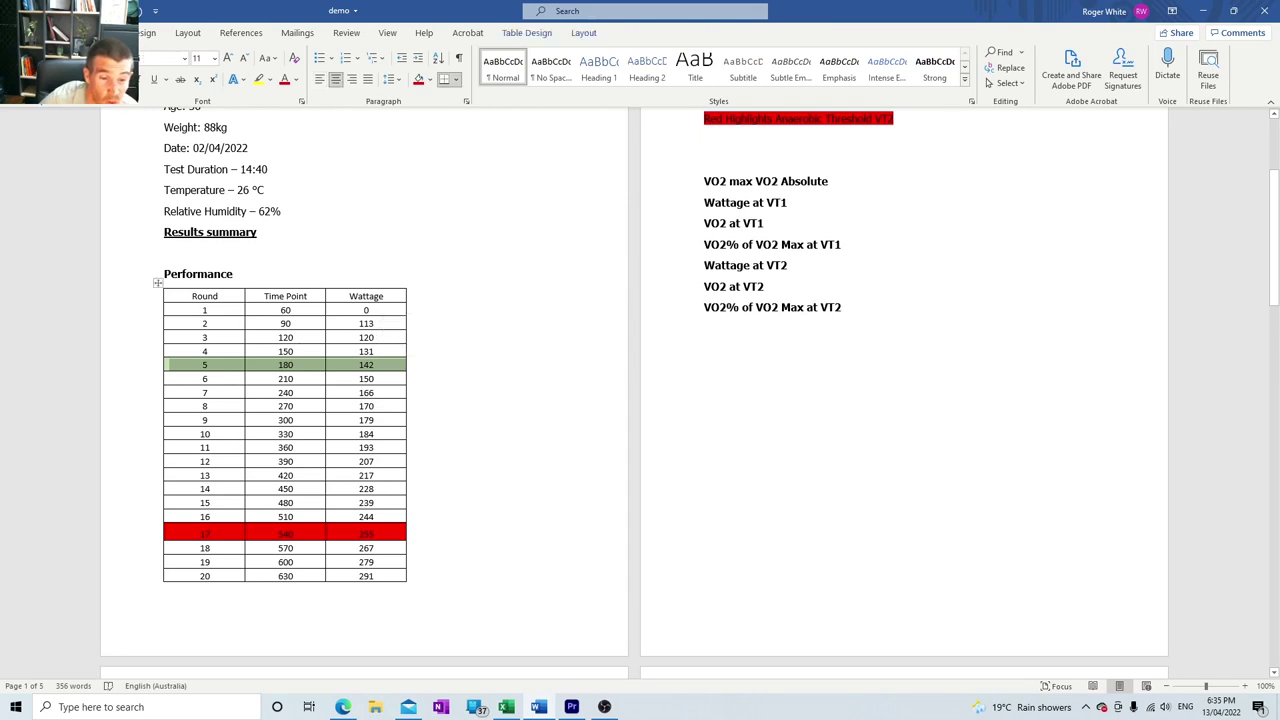
{"action": "left_click", "coordinate": [407, 575]}
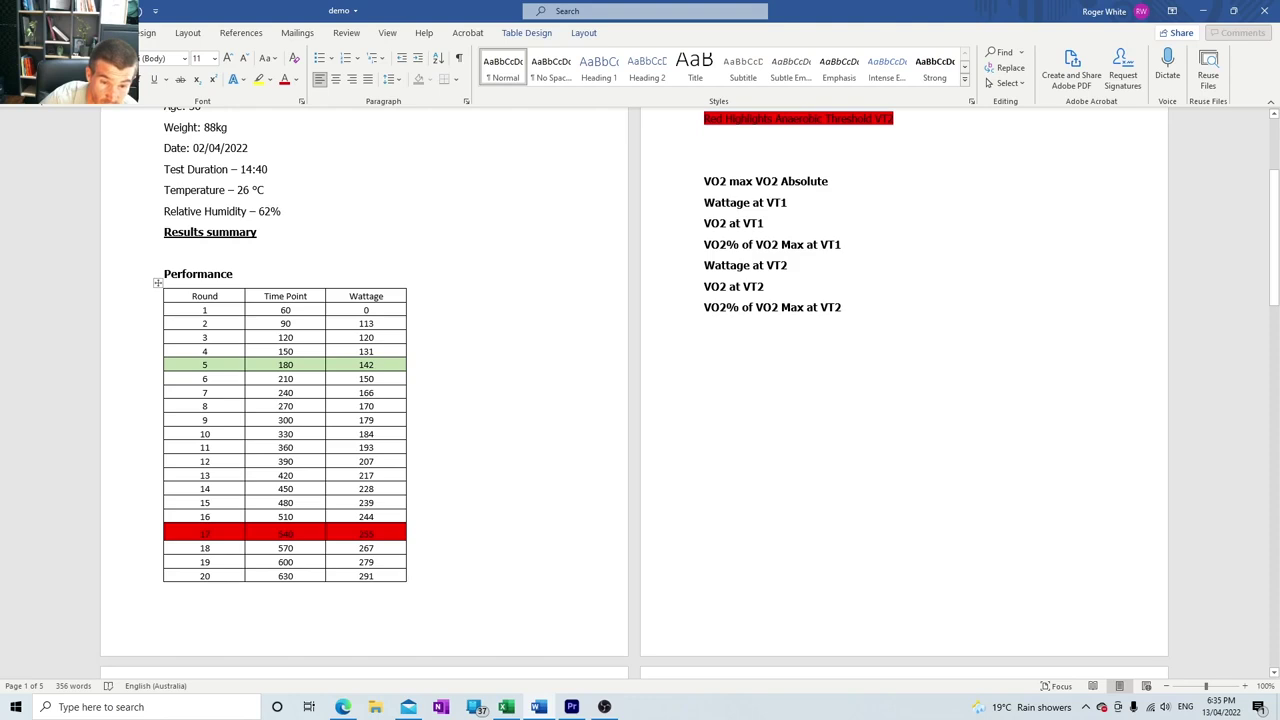
Step: Append "or 142 watts" to the final VT1 line below the Criterion 2 charts
{"action": "scroll", "coordinate": [640, 390], "scroll_direction": "down", "scroll_amount": 20}
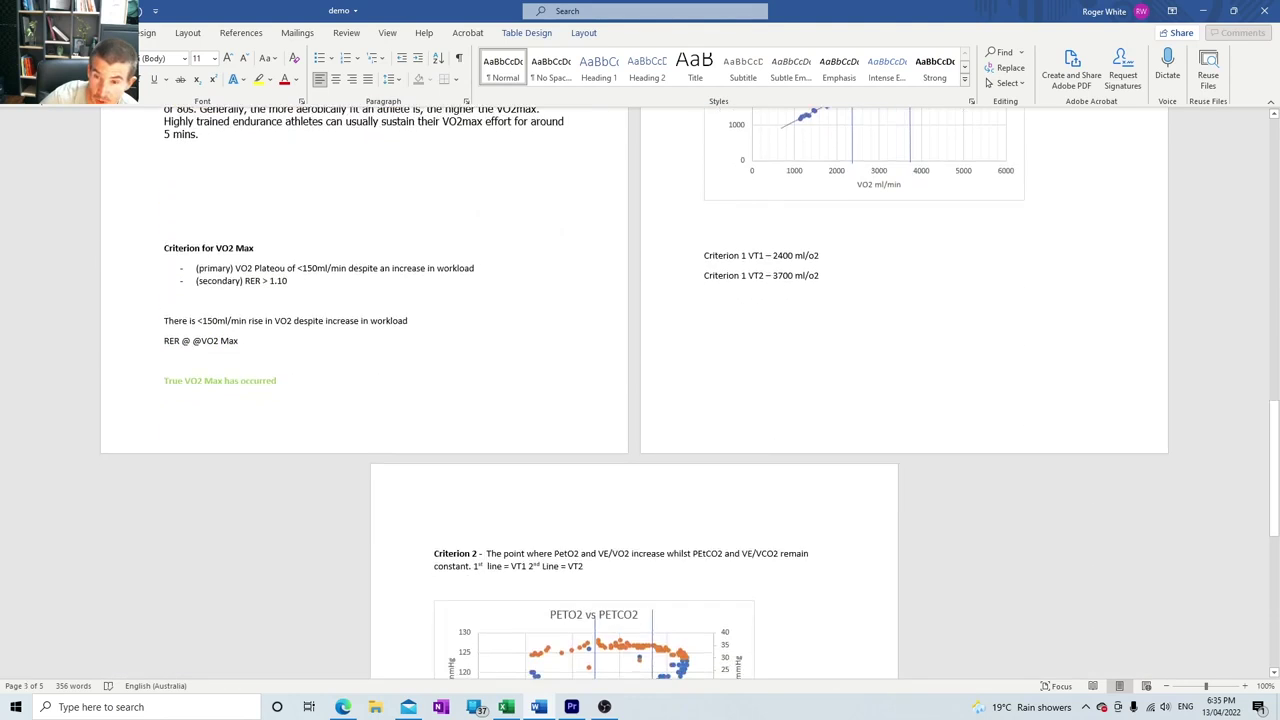
{"action": "scroll", "coordinate": [640, 390], "scroll_direction": "down", "scroll_amount": 10}
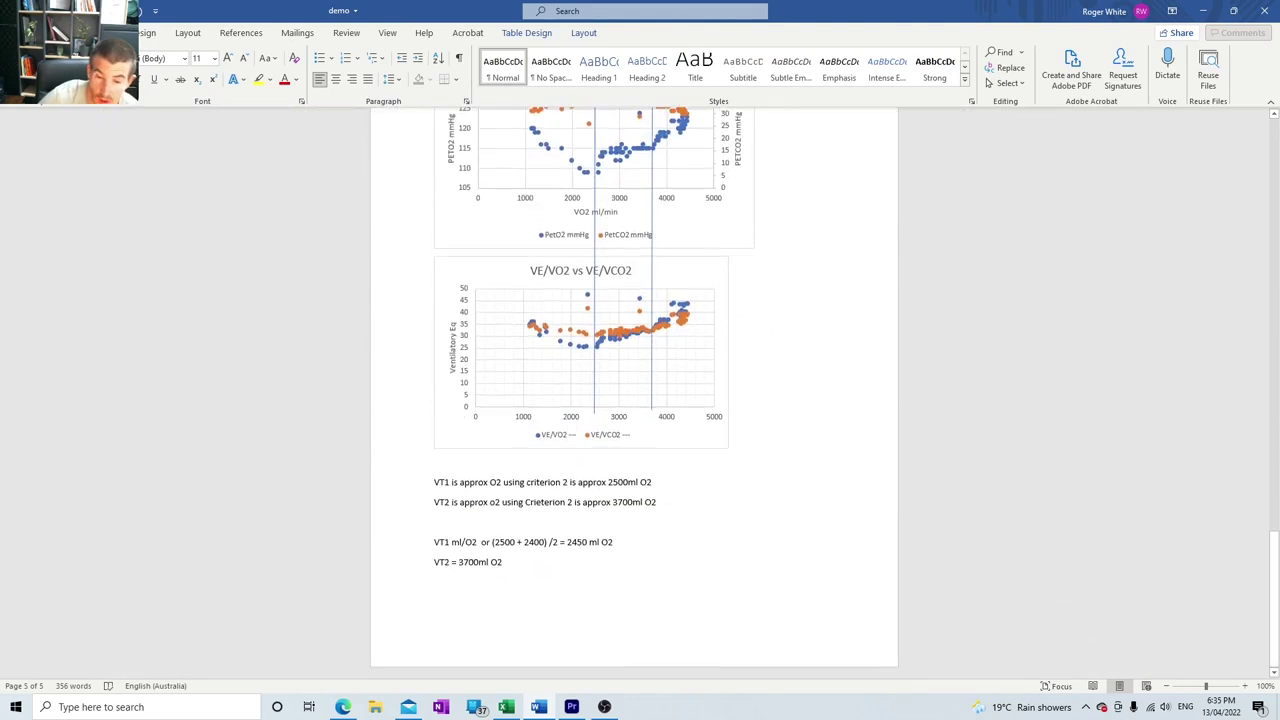
{"action": "left_click", "coordinate": [613, 542]}
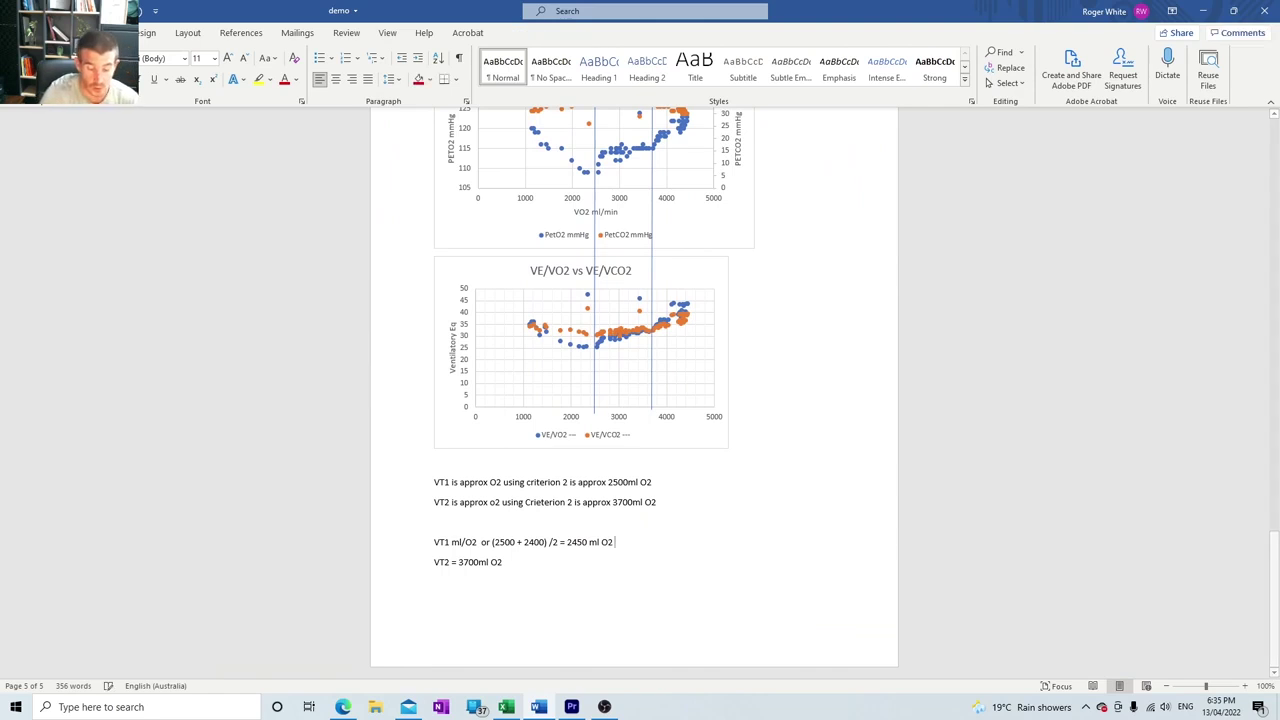
{"action": "type", "text": "or 142 watts"}
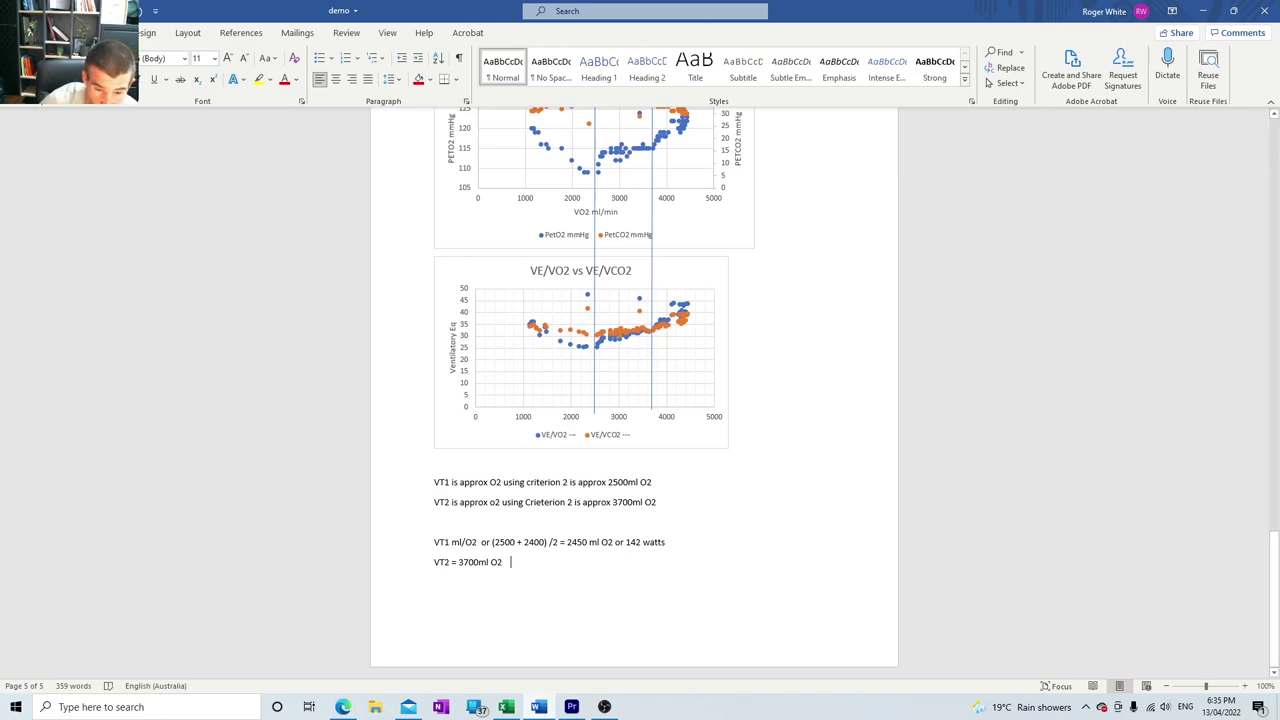
Step: Switch to Excel, look down the VO2 column for the reading closest to 3700 ml/min, and select its row 50
{"action": "left_click", "coordinate": [506, 707]}
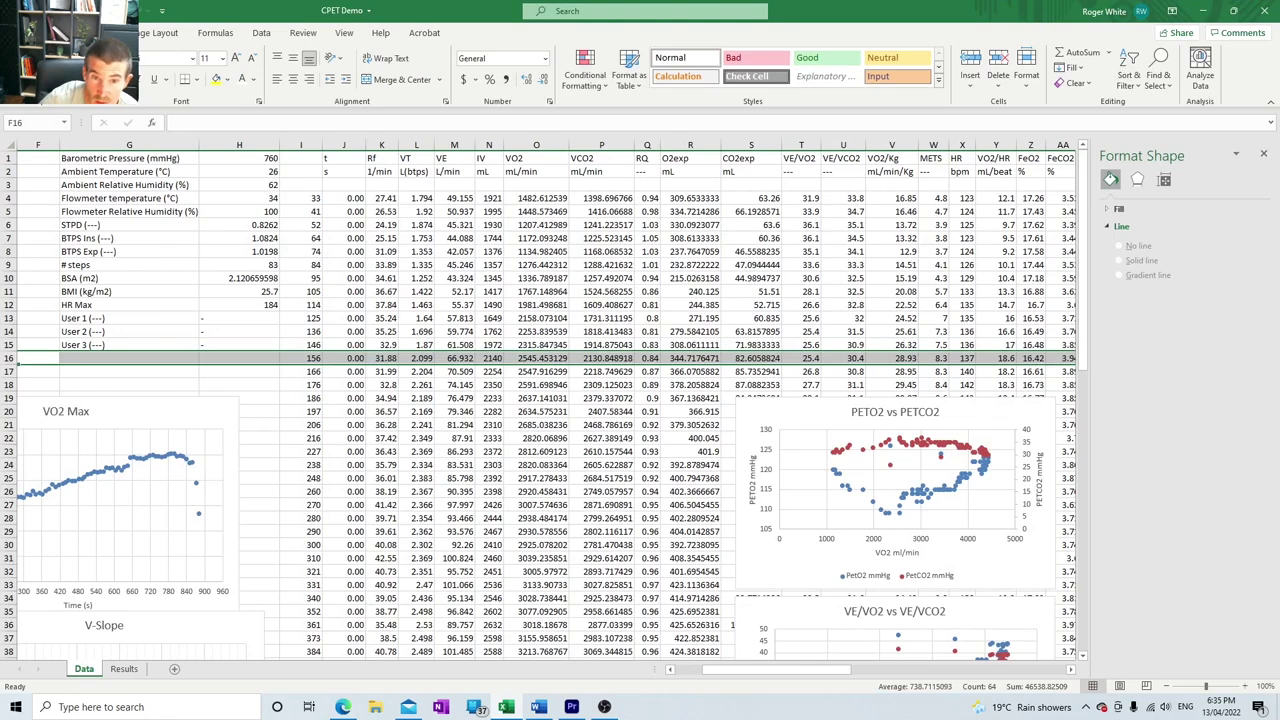
{"action": "left_click", "coordinate": [536, 144]}
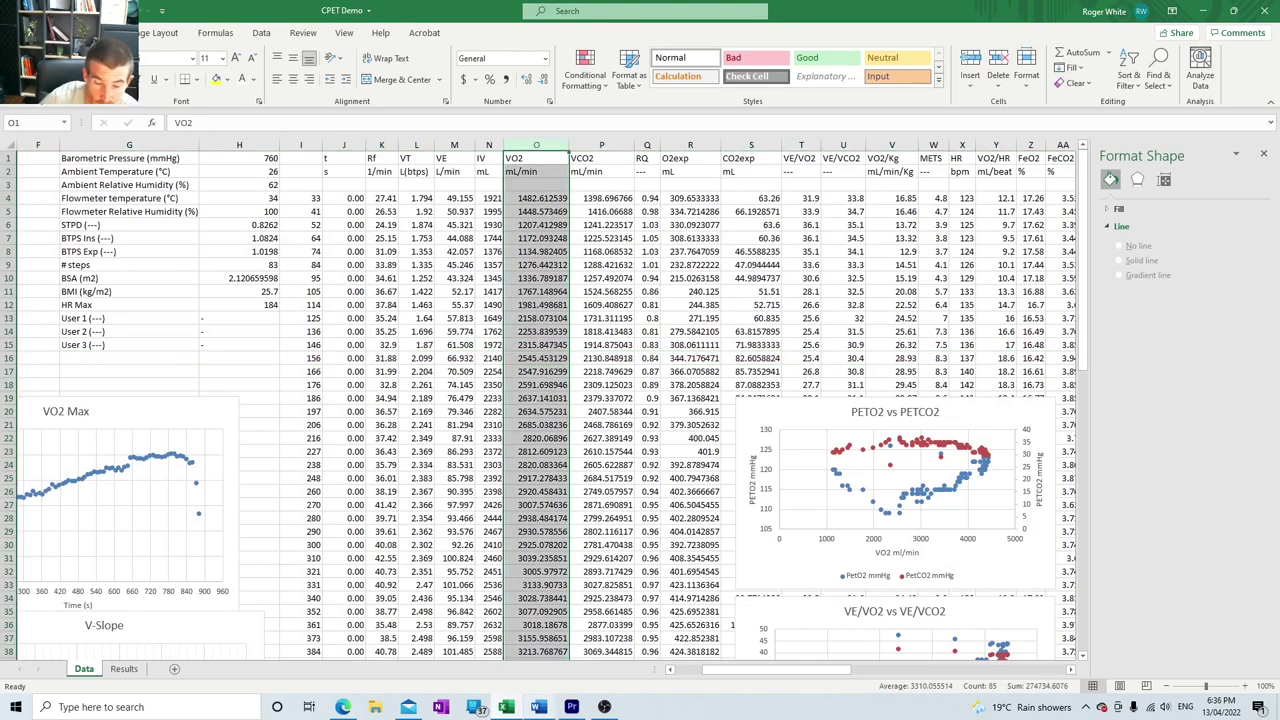
{"action": "scroll", "coordinate": [544, 407], "scroll_direction": "down", "scroll_amount": 5}
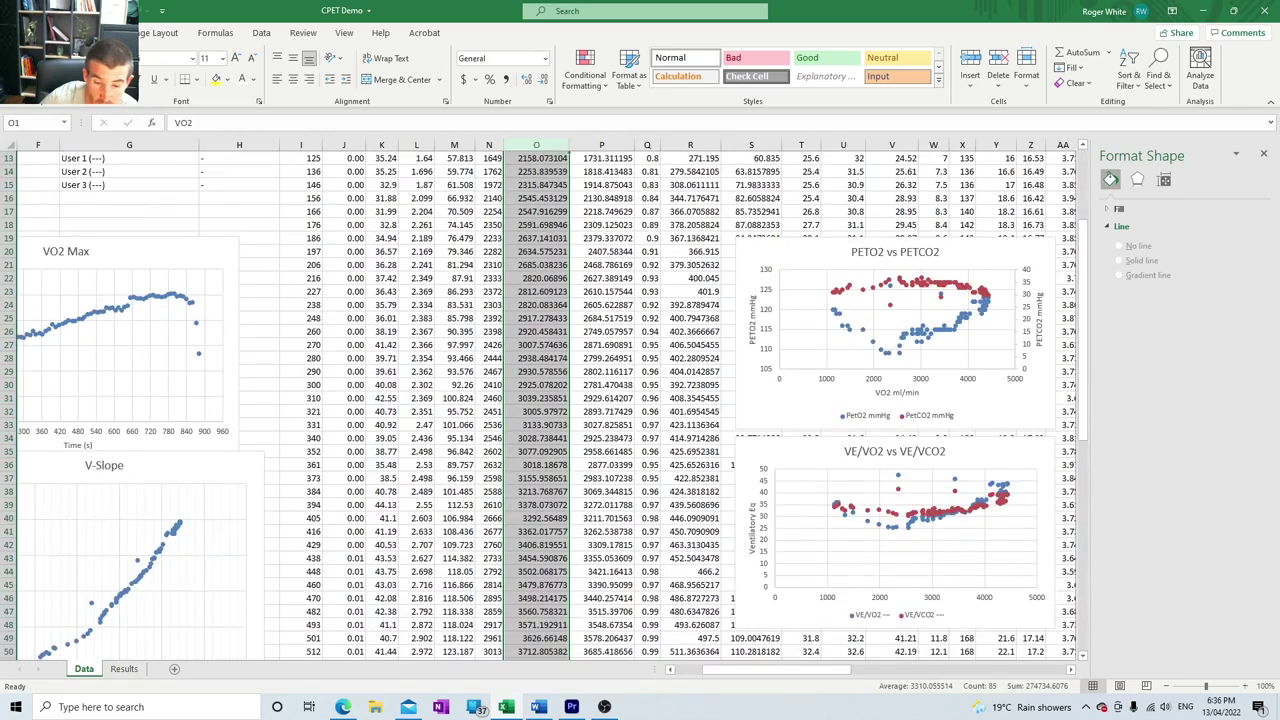
{"action": "left_click", "coordinate": [536, 611]}
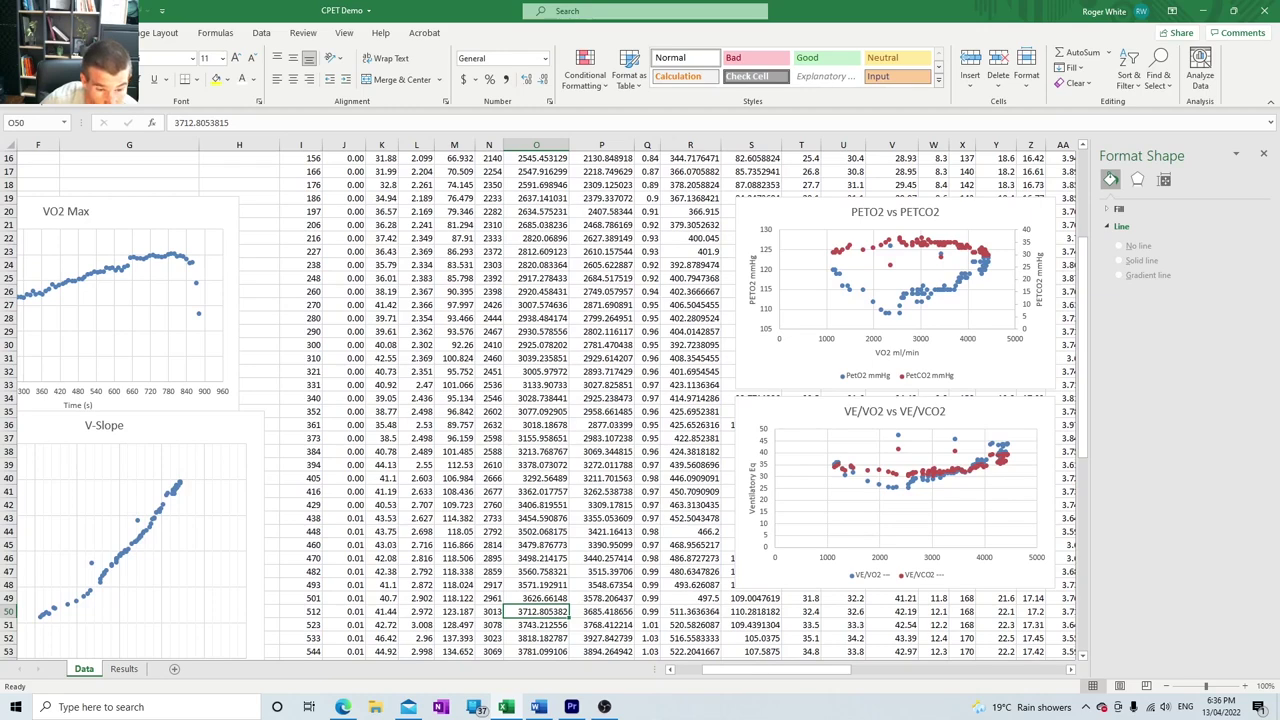
{"action": "left_click", "coordinate": [9, 611]}
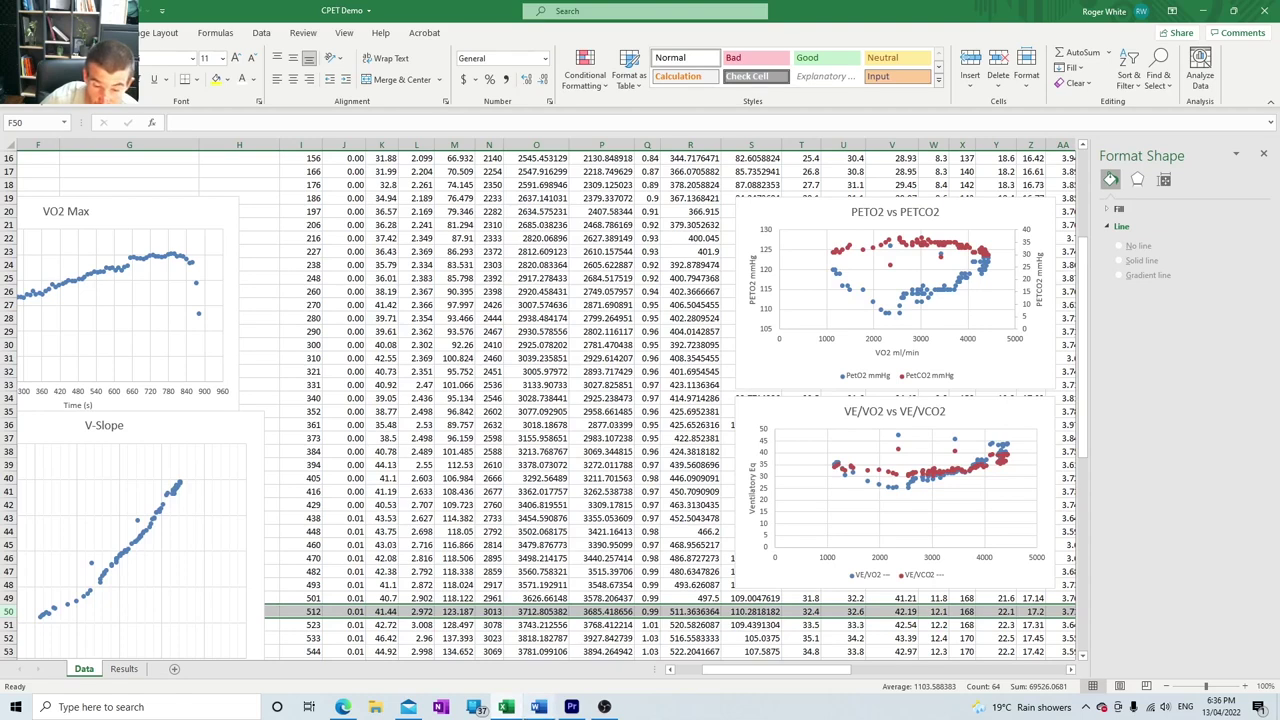
Step: Return to the Word report and check the wattage in the red VT2 row, round 17, of the Performance table
{"action": "left_click", "coordinate": [539, 707]}
{"action": "scroll", "coordinate": [634, 400], "scroll_direction": "up", "scroll_amount": 3}
{"action": "scroll", "coordinate": [634, 400], "scroll_direction": "up", "scroll_amount": 10}
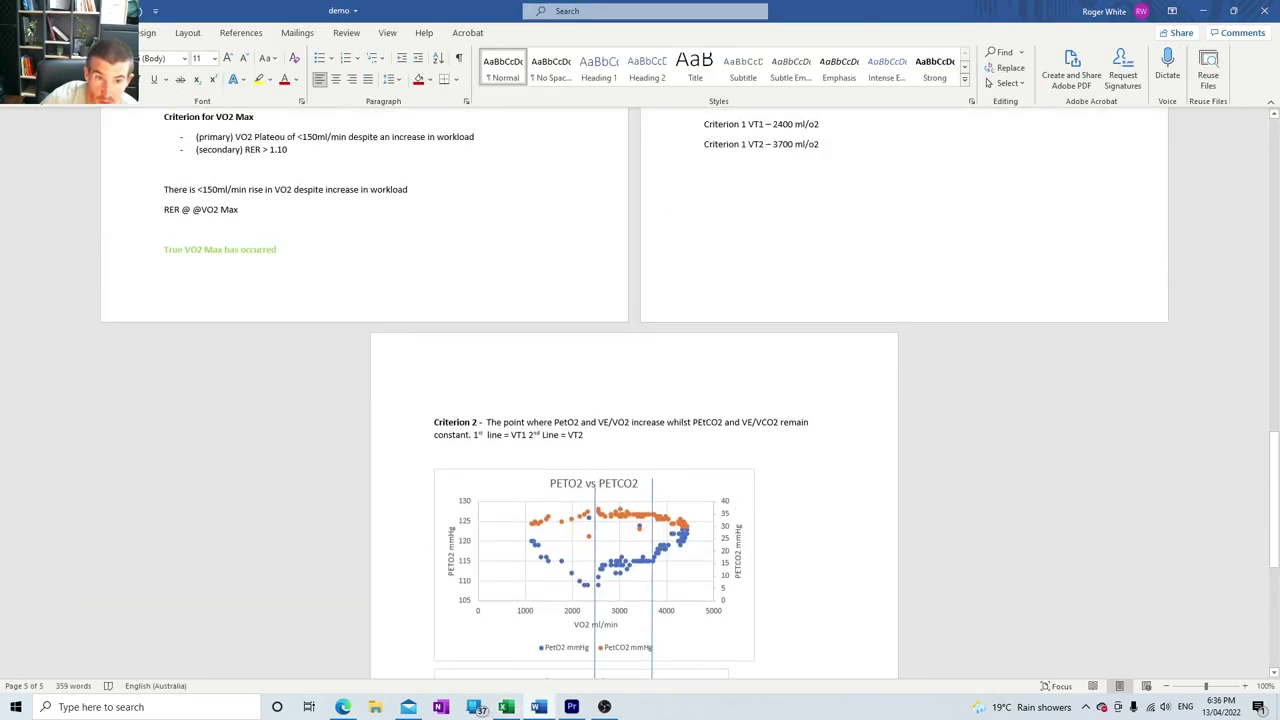
{"action": "scroll", "coordinate": [160, 188], "scroll_direction": "up", "scroll_amount": 5}
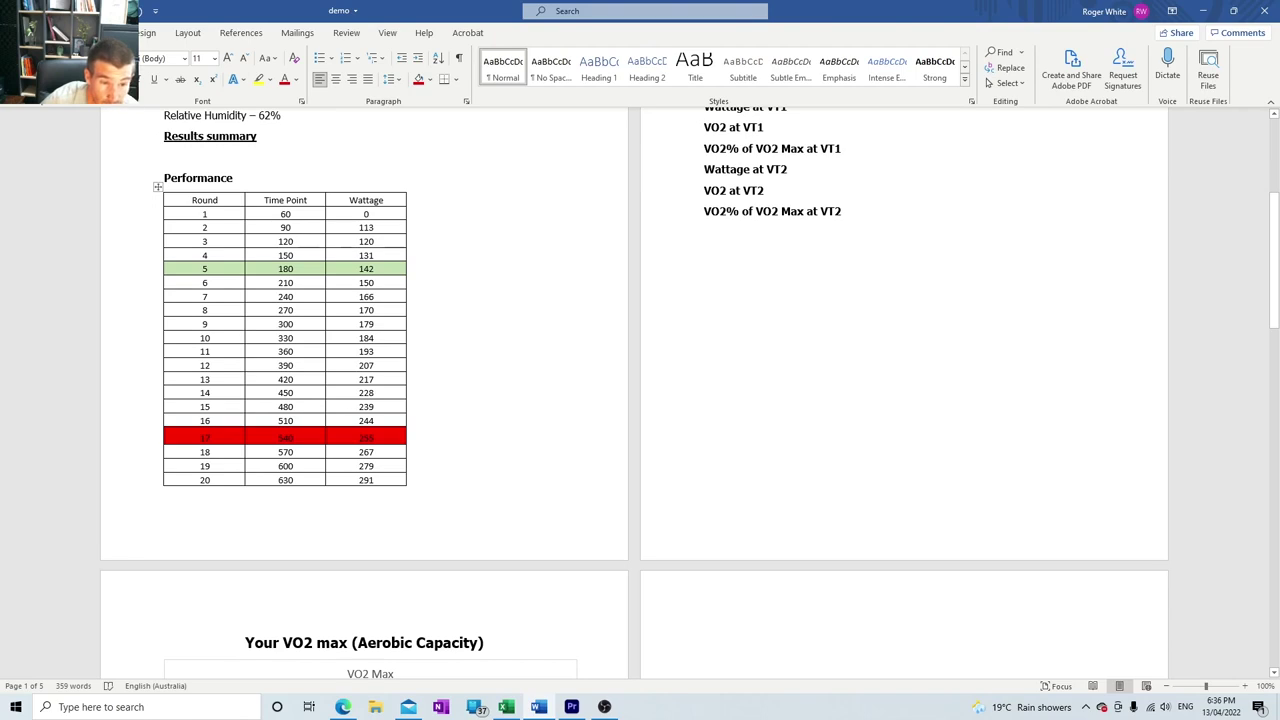
{"action": "left_click_drag", "start_coordinate": [200, 437], "coordinate": [372, 437]}
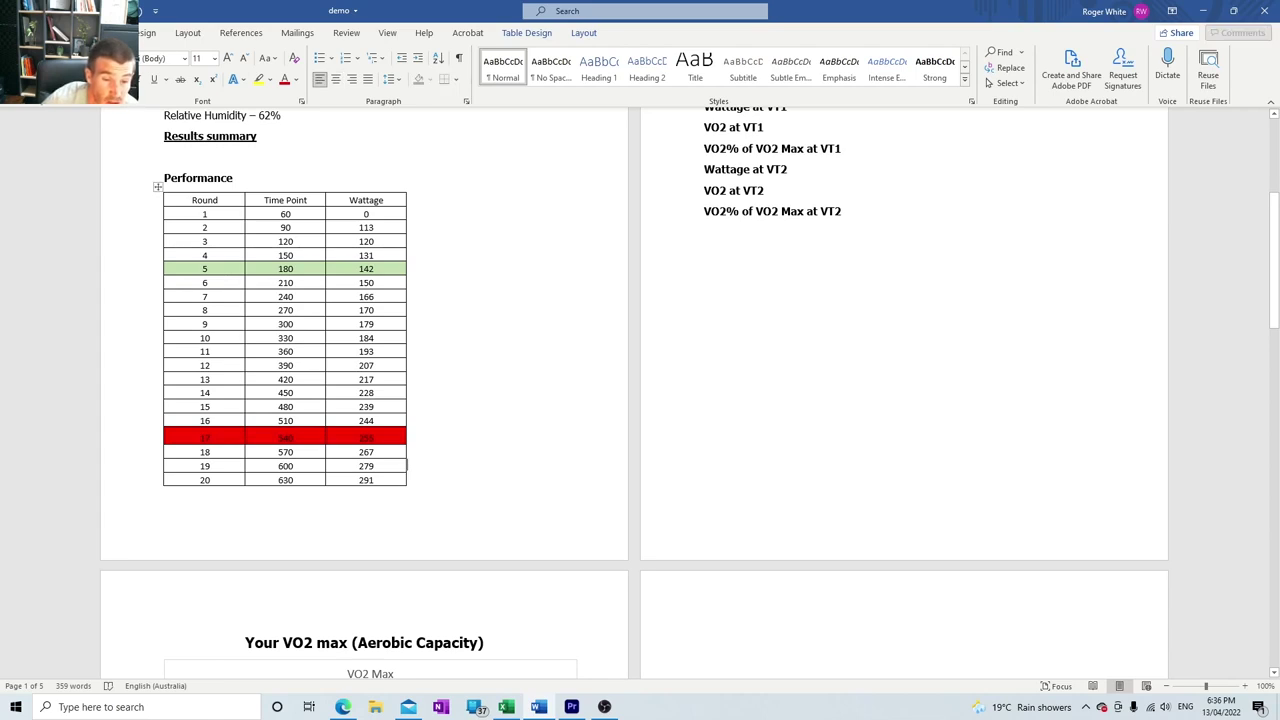
Step: Append "or 255 watts" to the final "VT2 =" line below the Criterion 2 charts
{"action": "scroll", "coordinate": [640, 400], "scroll_direction": "down", "scroll_amount": 1}
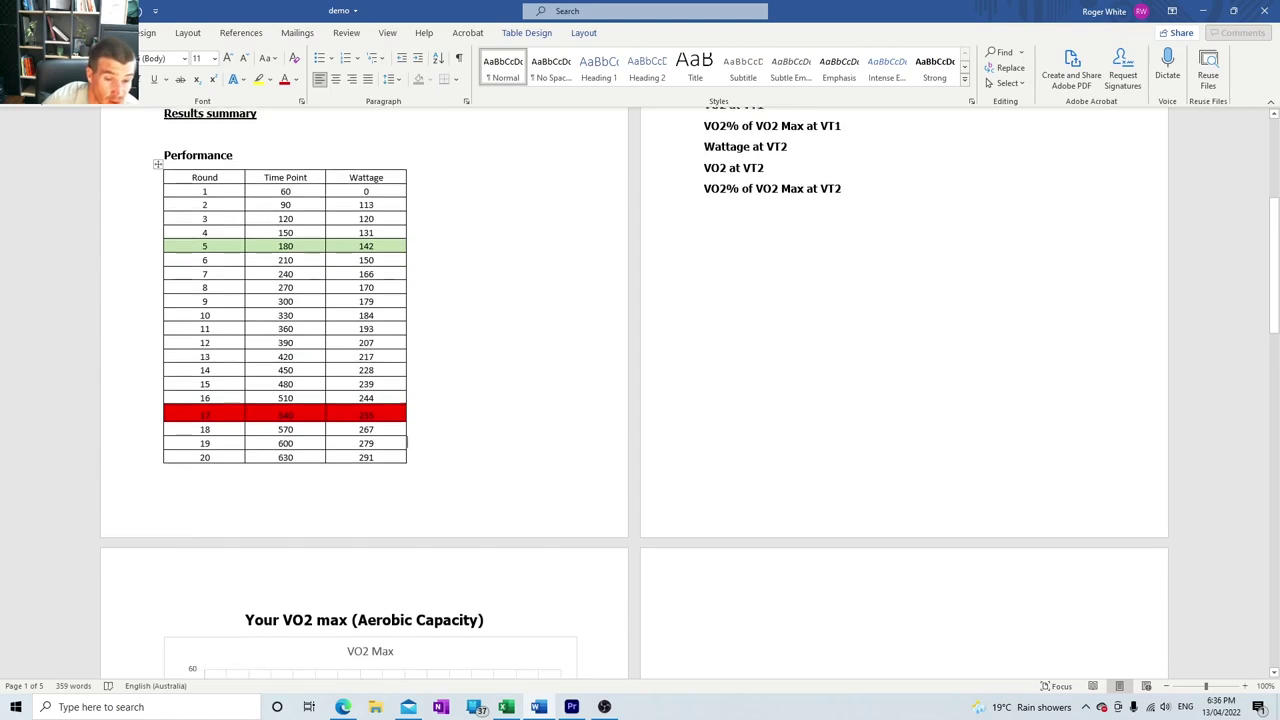
{"action": "scroll", "coordinate": [640, 400], "scroll_direction": "down", "scroll_amount": 1}
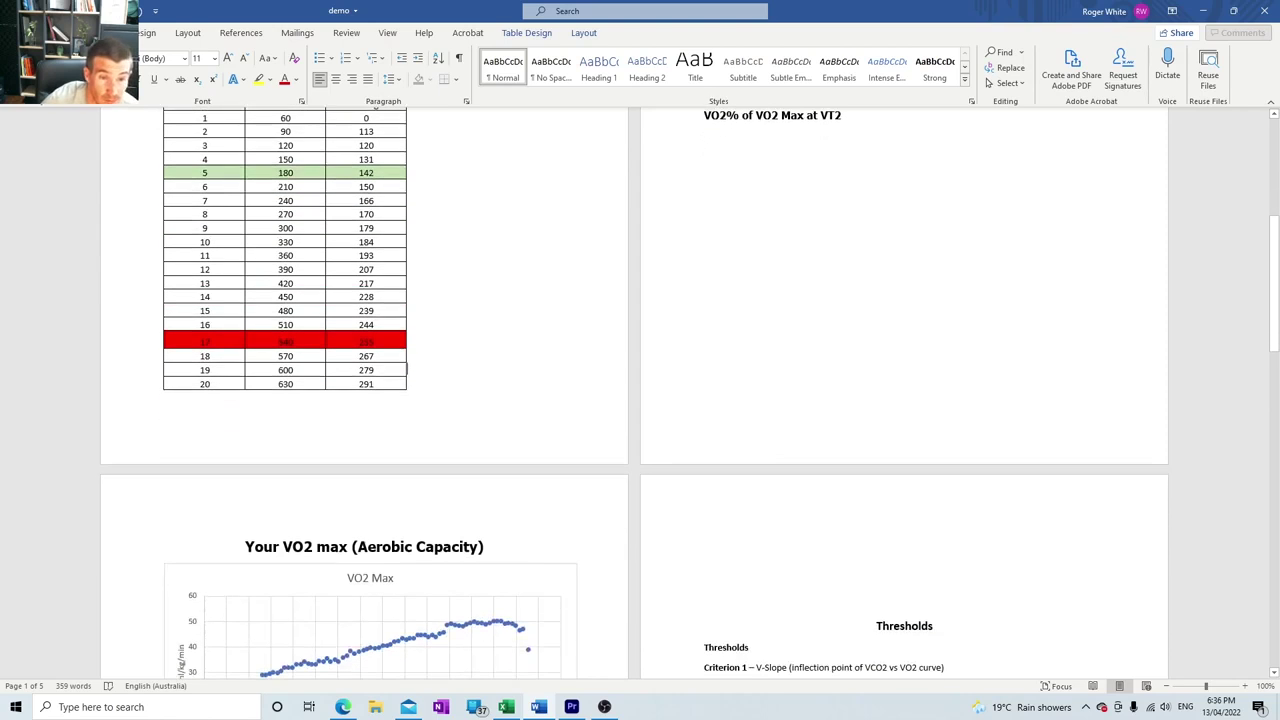
{"action": "scroll", "coordinate": [640, 400], "scroll_direction": "down", "scroll_amount": 6}
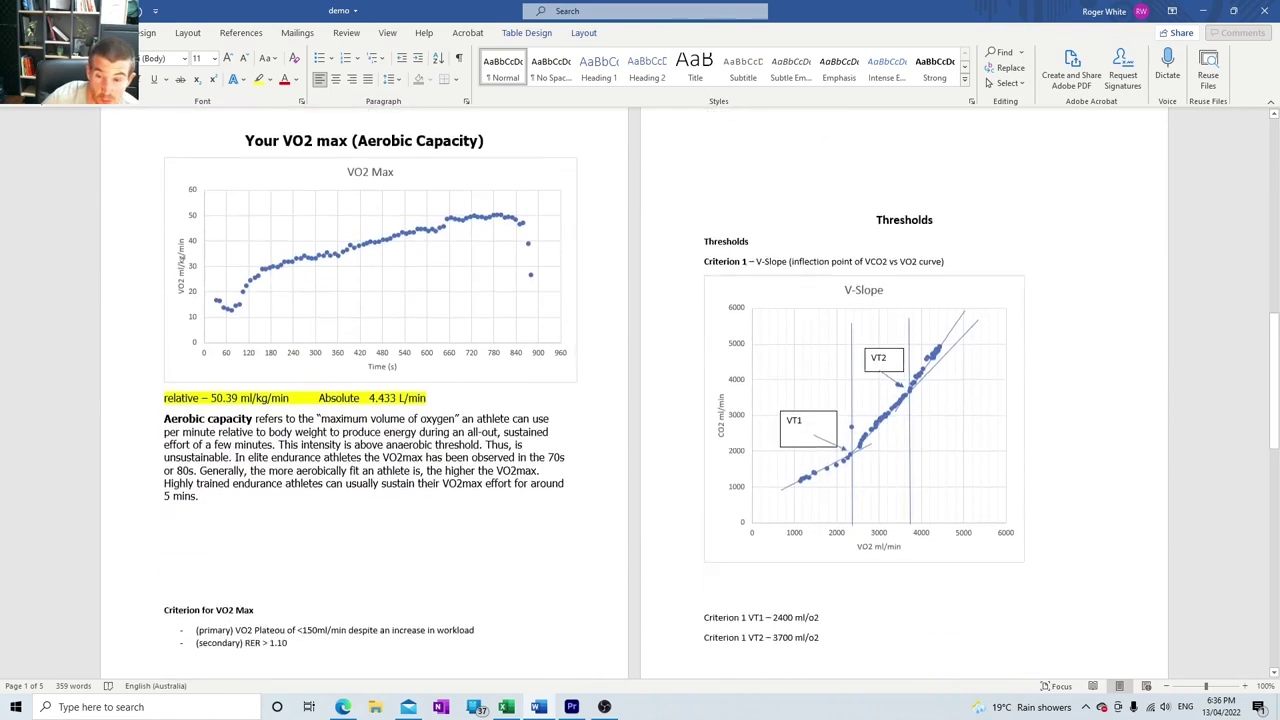
{"action": "scroll", "coordinate": [640, 400], "scroll_direction": "down", "scroll_amount": 8}
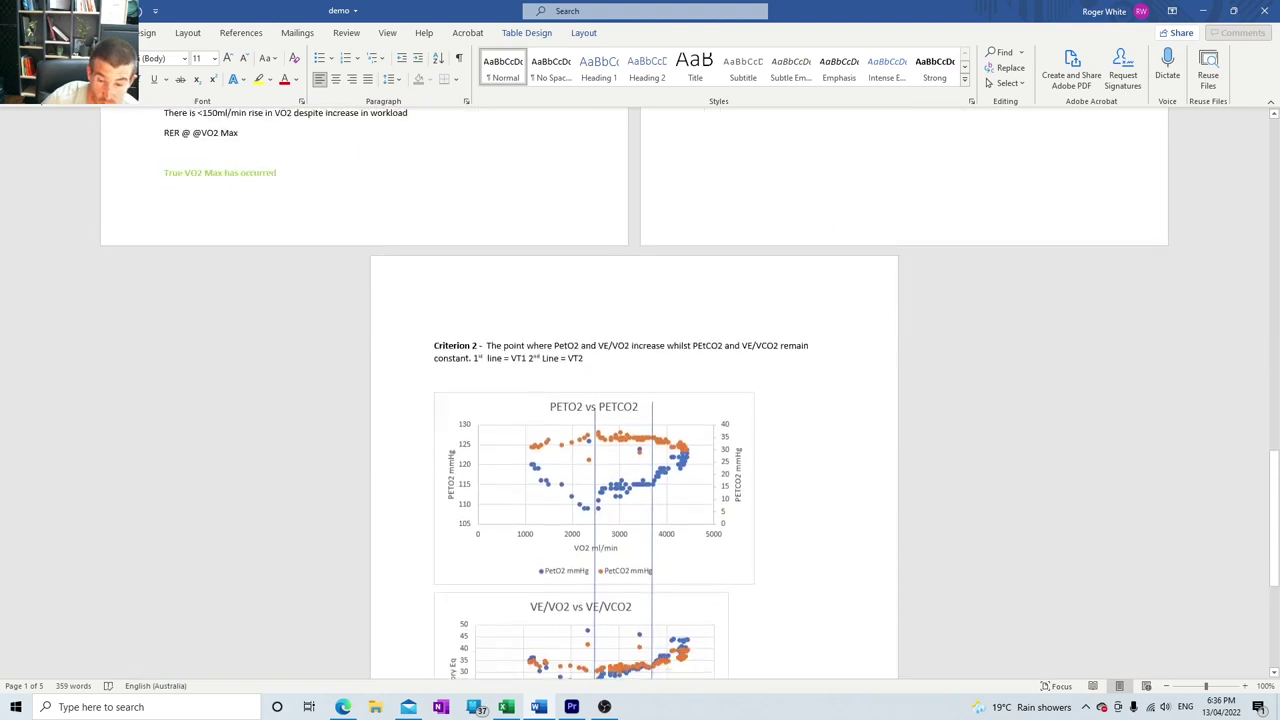
{"action": "scroll", "coordinate": [640, 400], "scroll_direction": "down", "scroll_amount": 4}
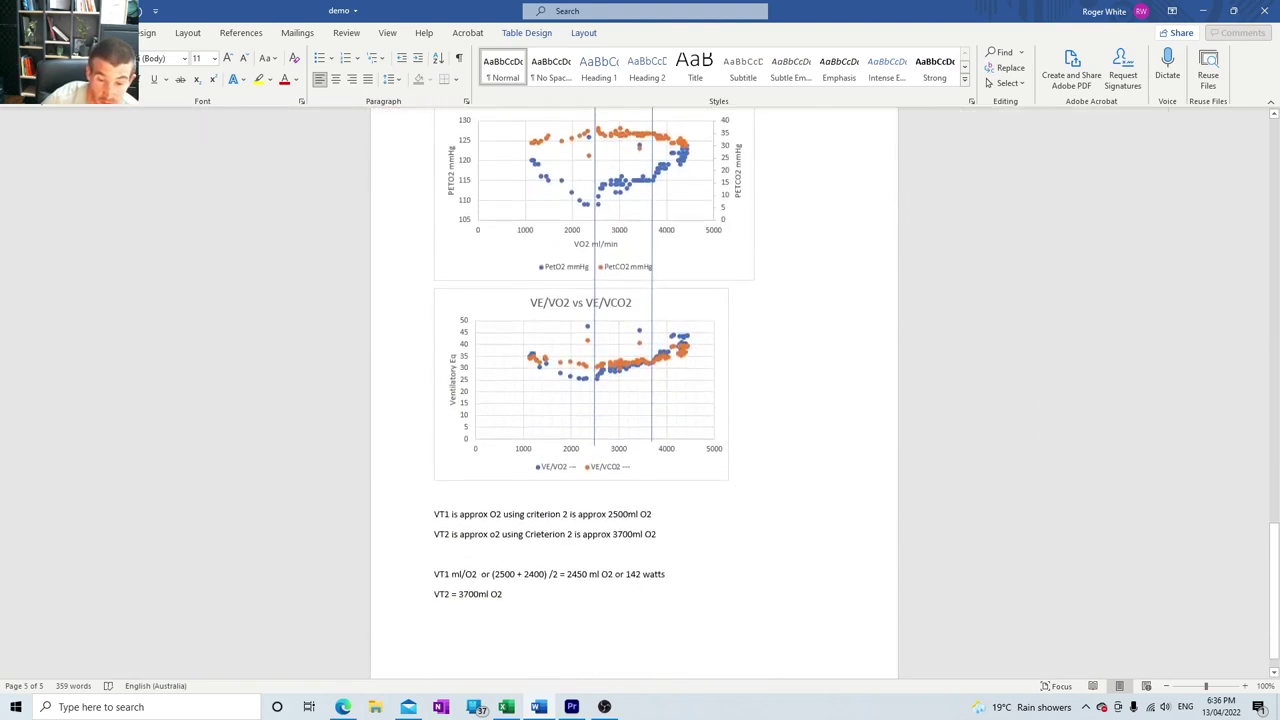
{"action": "left_click", "coordinate": [510, 594]}
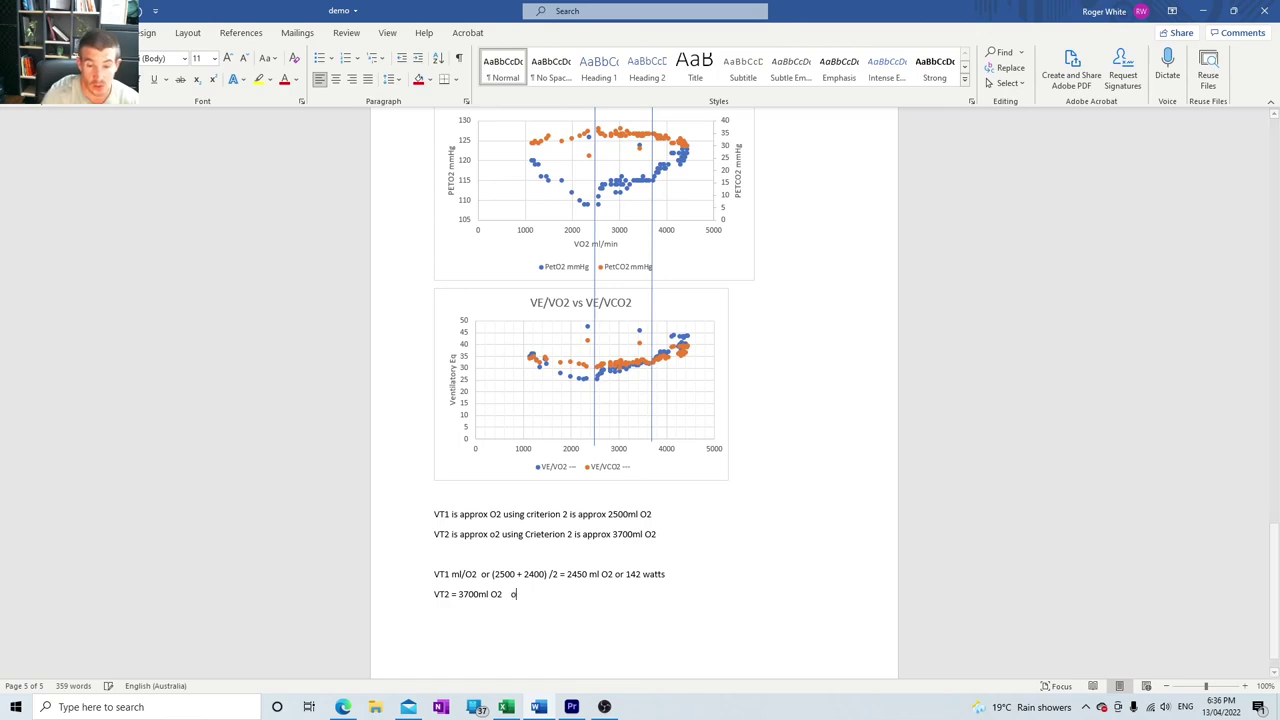
{"action": "type", "text": "or"}
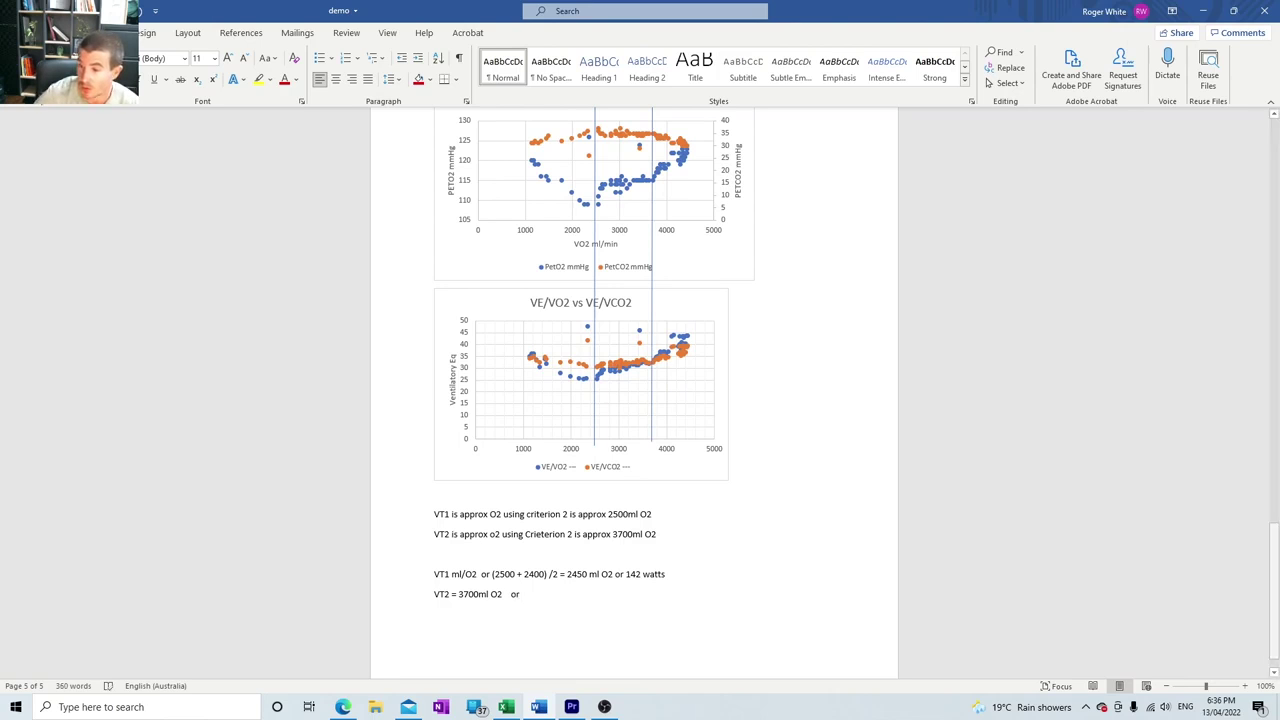
{"action": "left_click_drag", "start_coordinate": [1273, 591], "coordinate": [1274, 540]}
{"action": "type", "text": "255"}
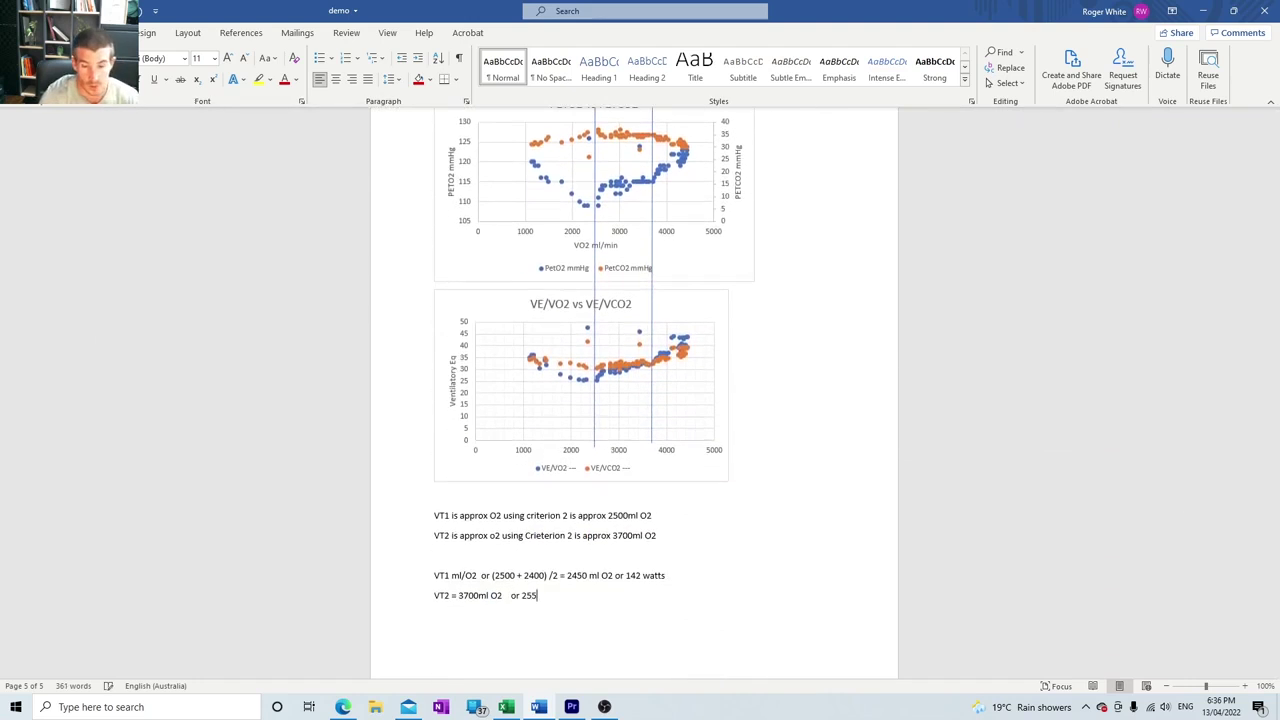
{"action": "type", "text": " watts"}
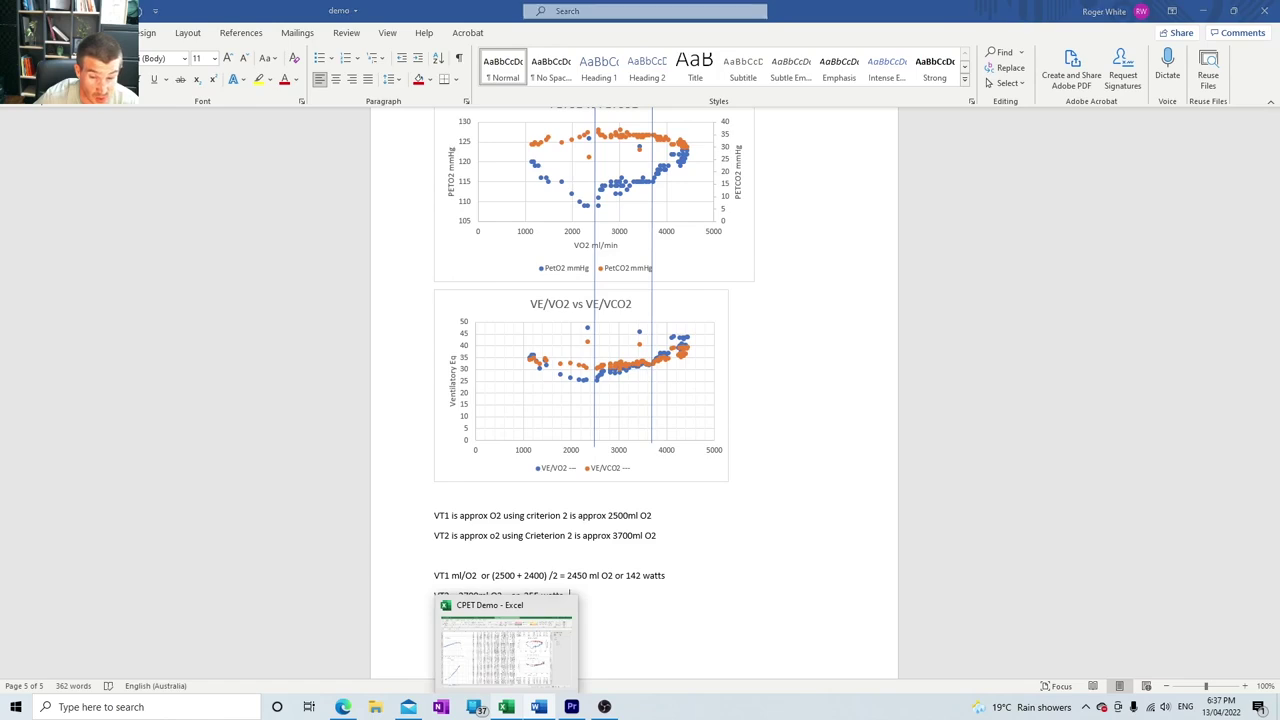
Step: Switch to Excel and look up the heart rate in the HR column for the selected VT2 row 50
{"action": "left_click", "coordinate": [506, 707]}
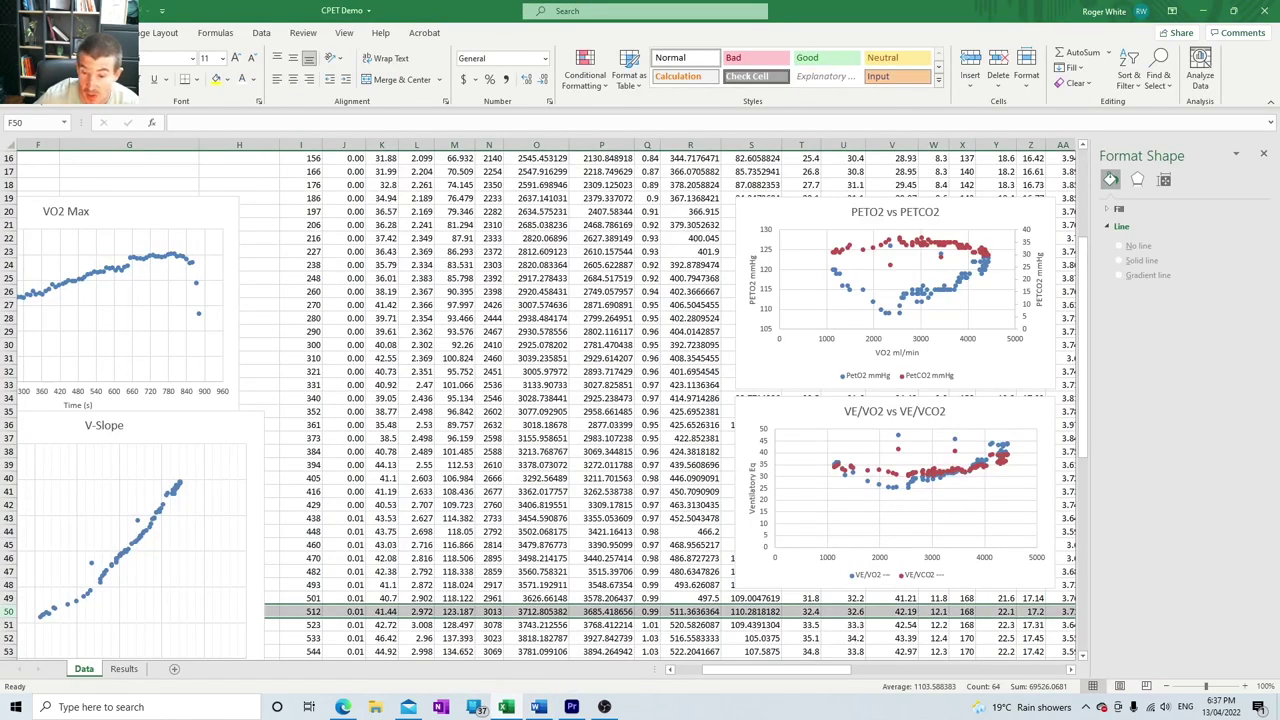
{"action": "left_click_drag", "start_coordinate": [770, 669], "coordinate": [789, 669]}
{"action": "scroll", "coordinate": [546, 400], "scroll_direction": "up", "scroll_amount": 5}
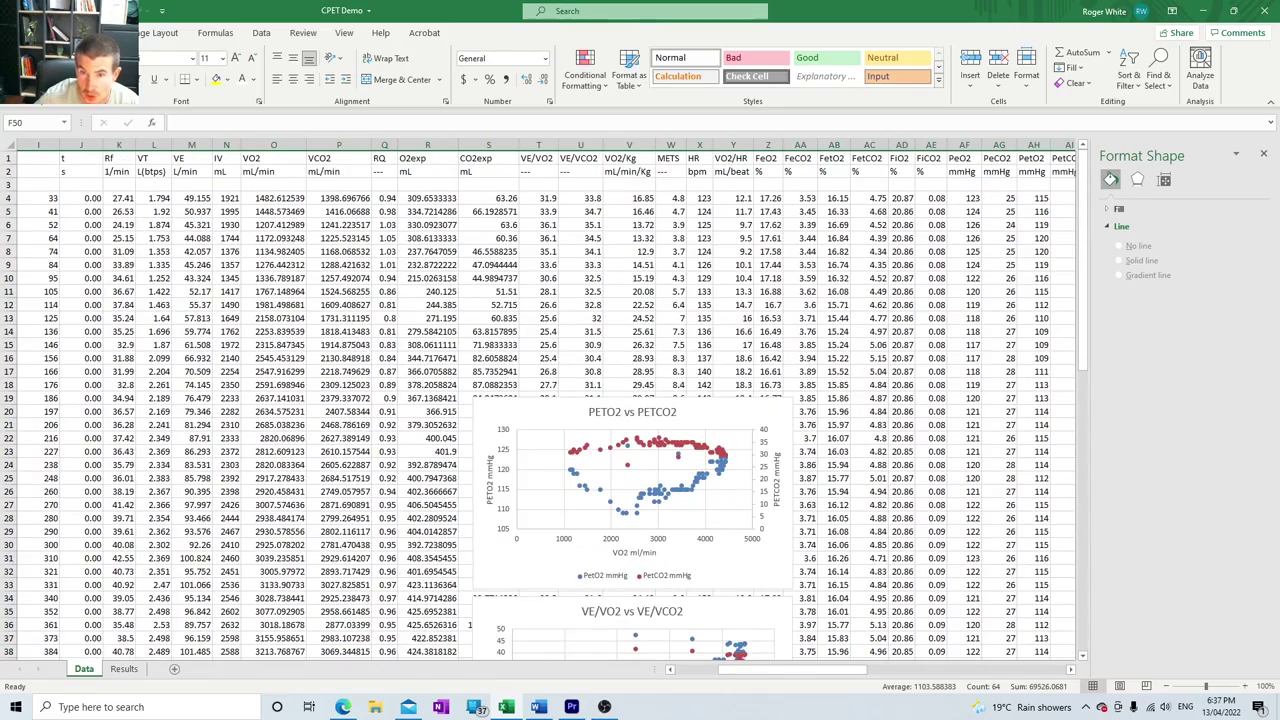
{"action": "scroll", "coordinate": [540, 400], "scroll_direction": "down", "scroll_amount": 5}
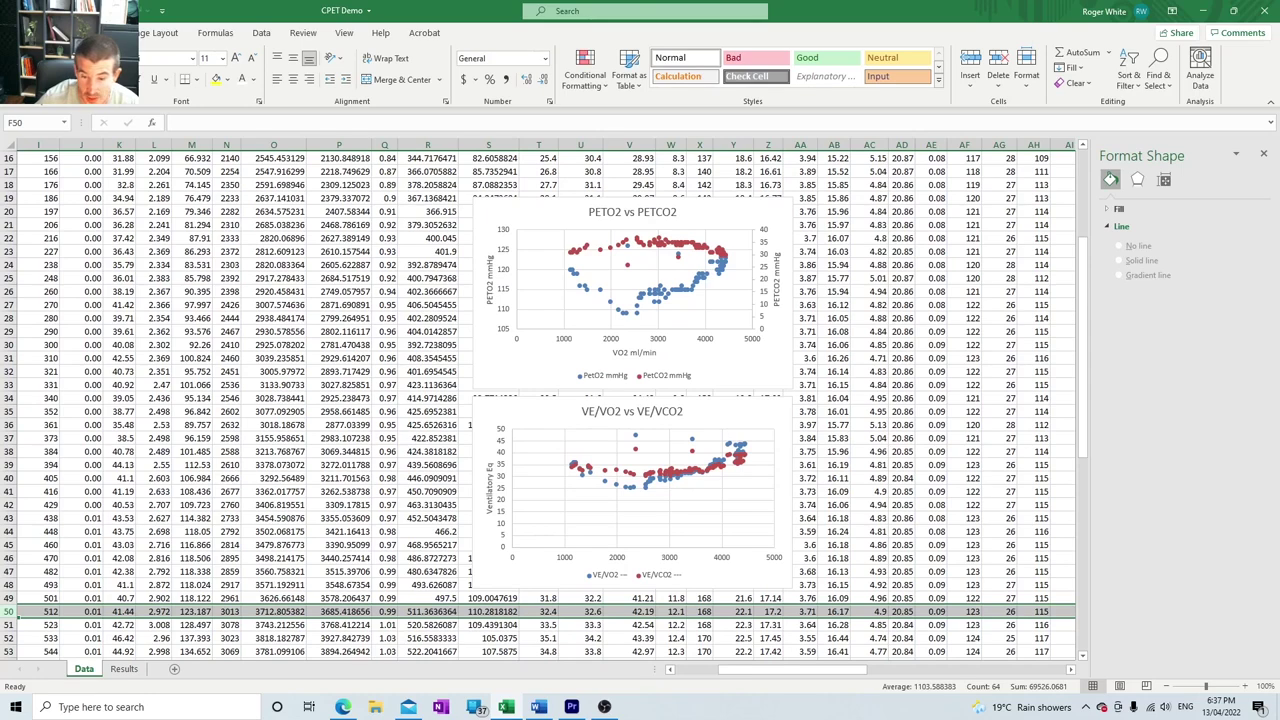
Step: Return to Word and append "or HR 168 Bbm" to the final VT2 line
{"action": "key", "text": "alt+Tab"}
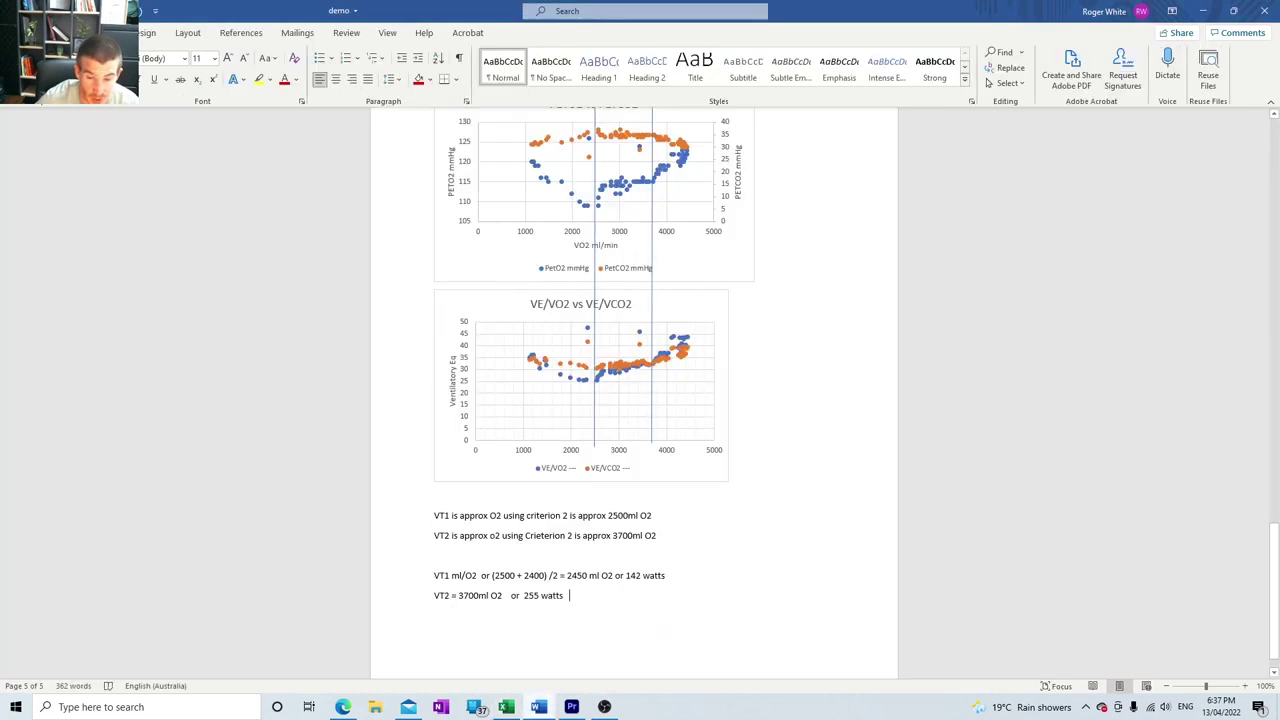
{"action": "type", "text": "or"}
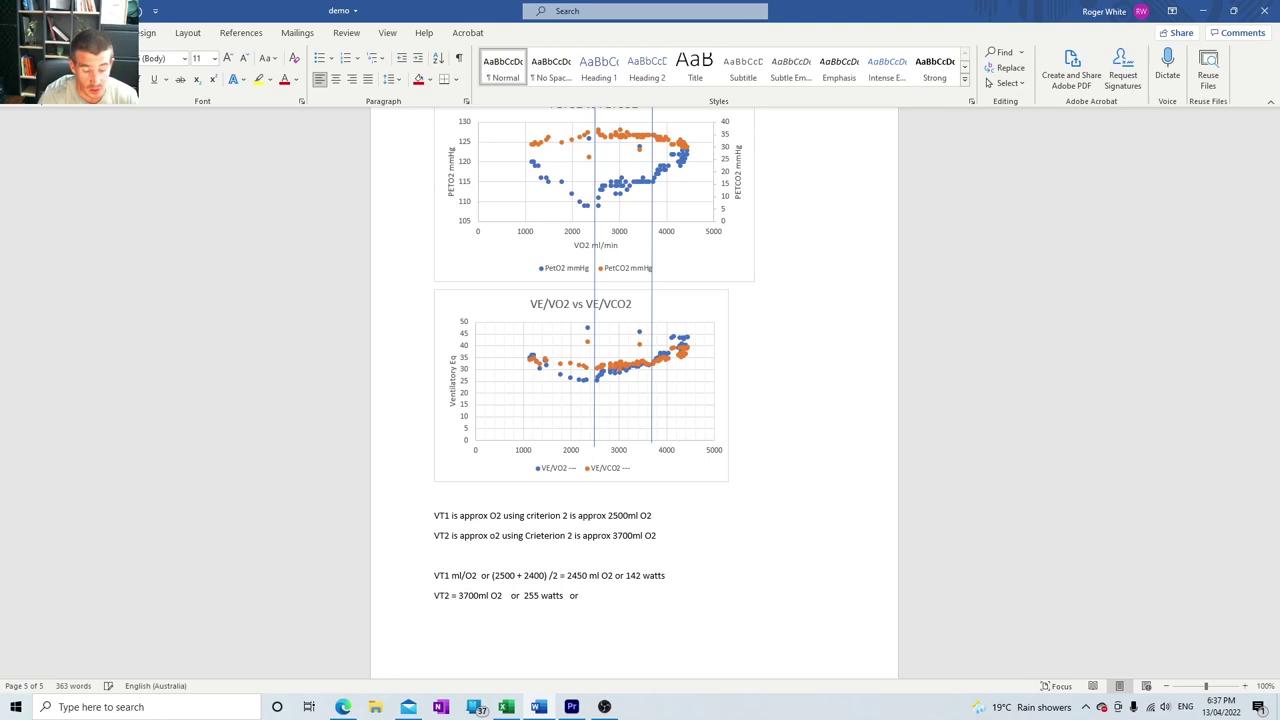
{"action": "type", "text": " HR 168"}
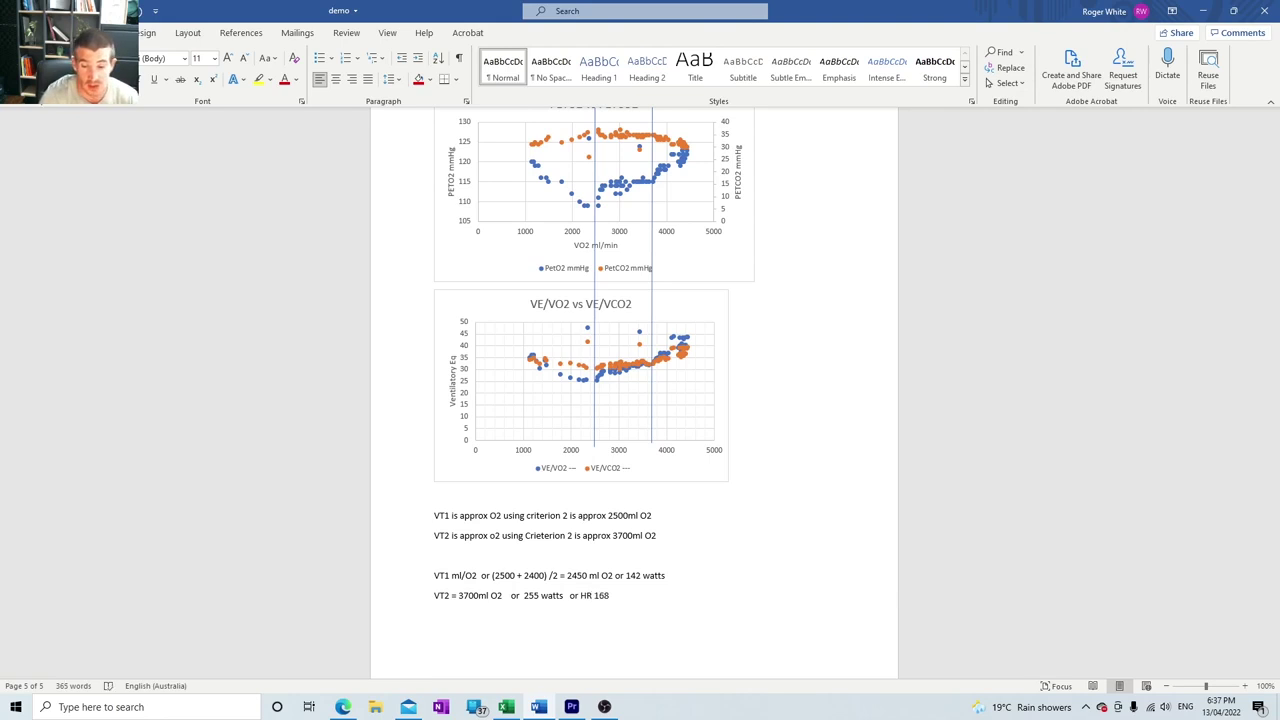
{"action": "type", "text": " Bbm"}
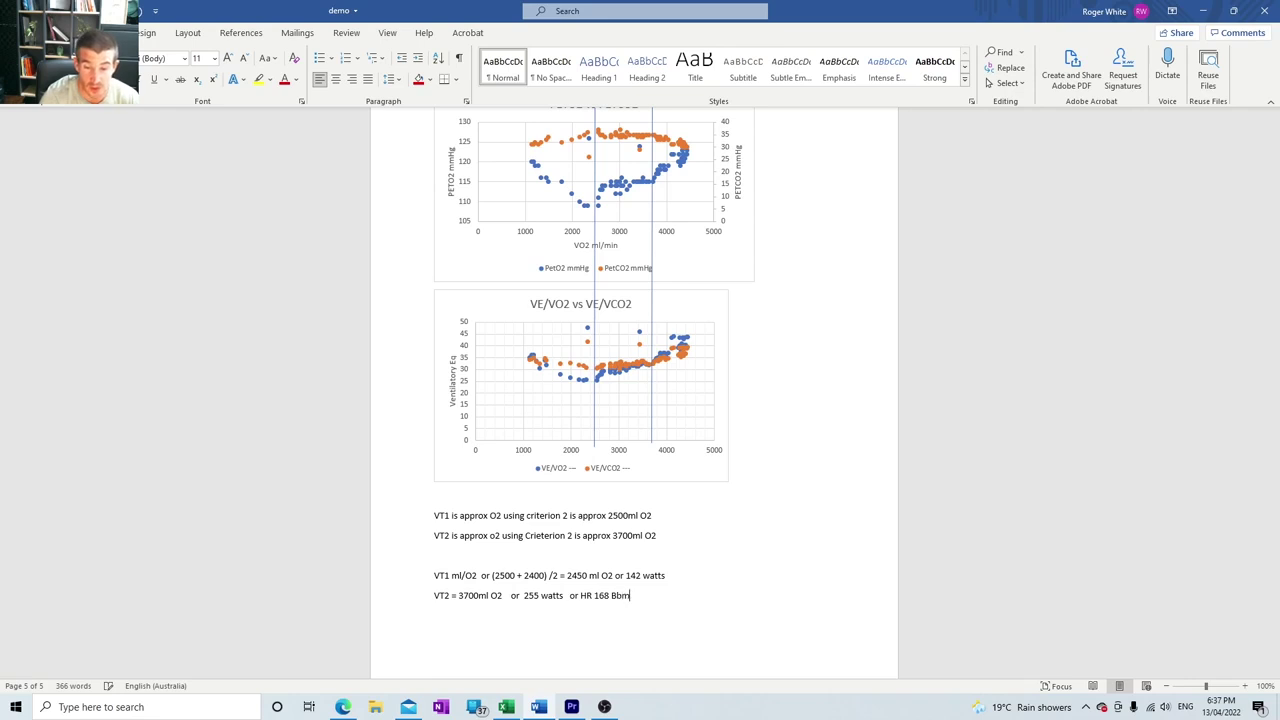